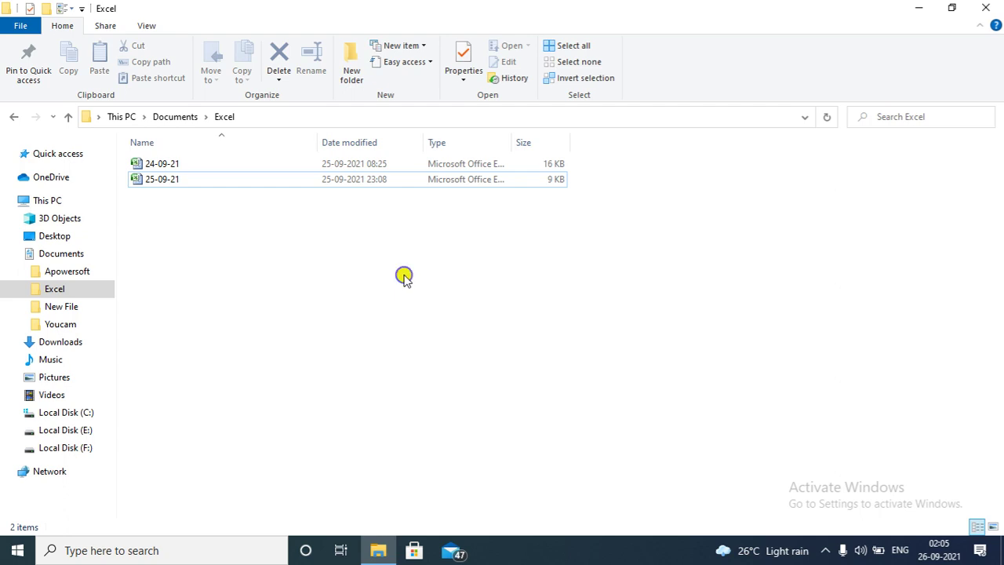
Create a new Excel worksheet file named 26-09-21 in the Excel folder
{"action": "right_click", "coordinate": [403, 279]}
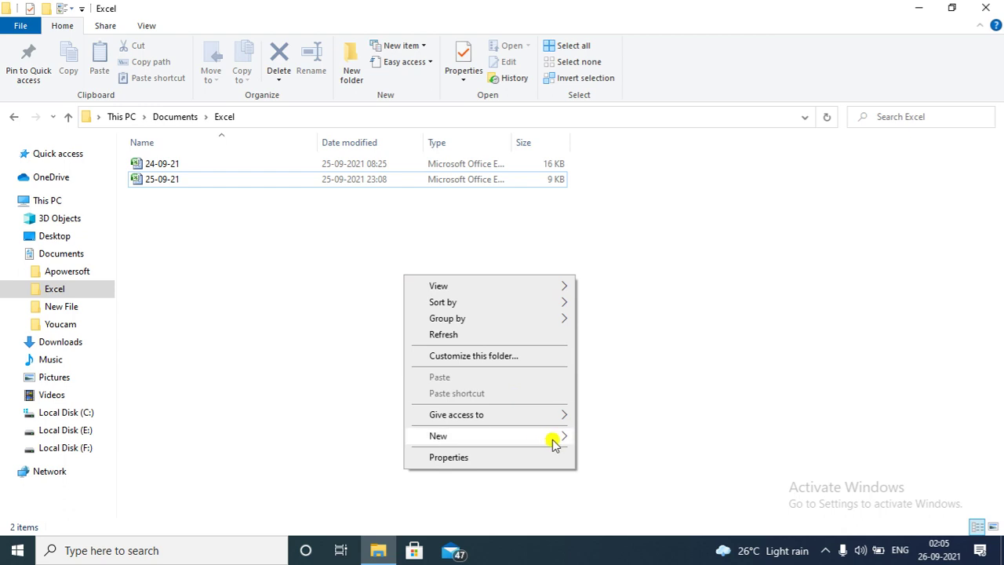
{"action": "mouse_move", "coordinate": [551, 442]}
{"action": "left_click", "coordinate": [609, 420]}
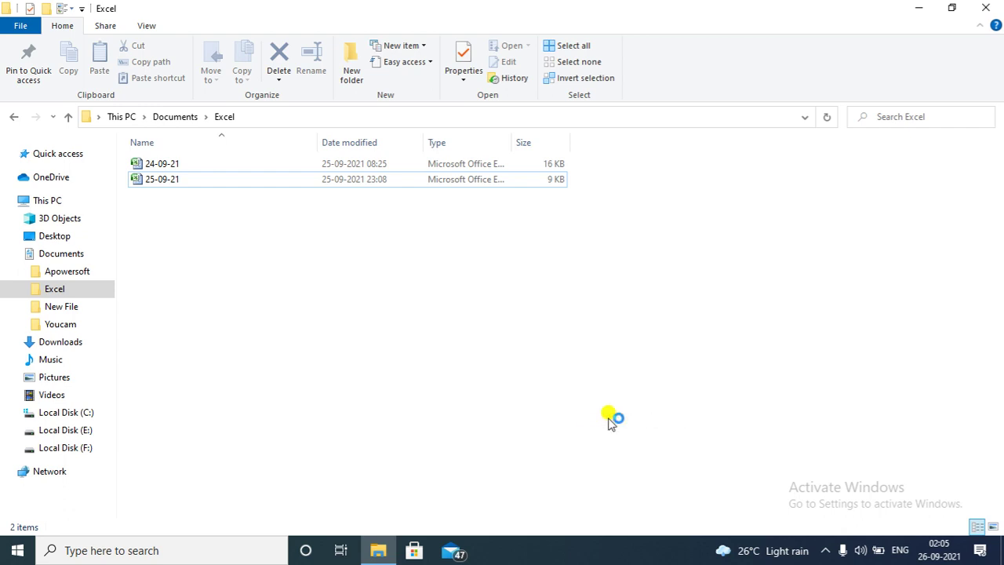
{"action": "type", "text": "2"}
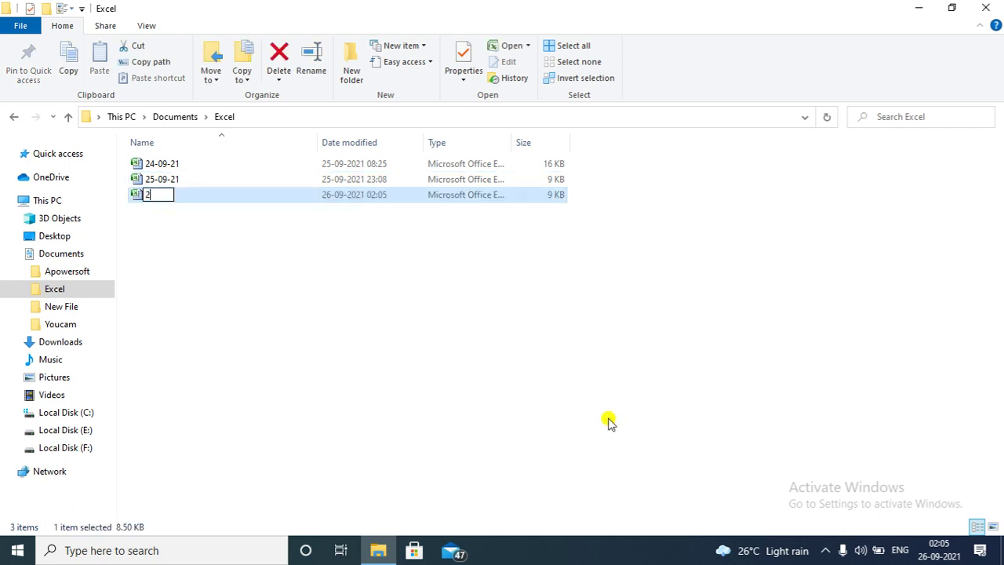
{"action": "type", "text": "6-09-21"}
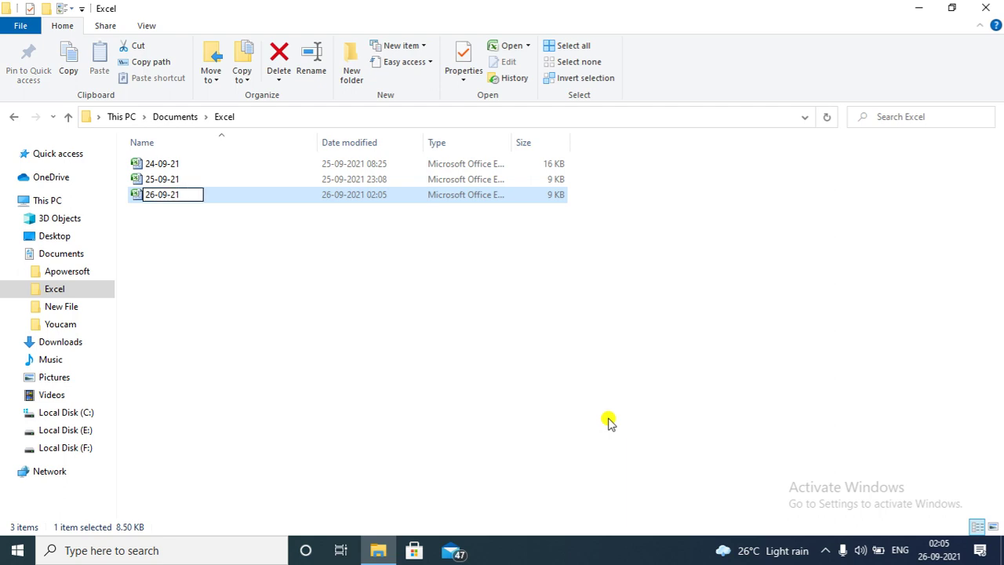
{"action": "key", "text": "Return"}
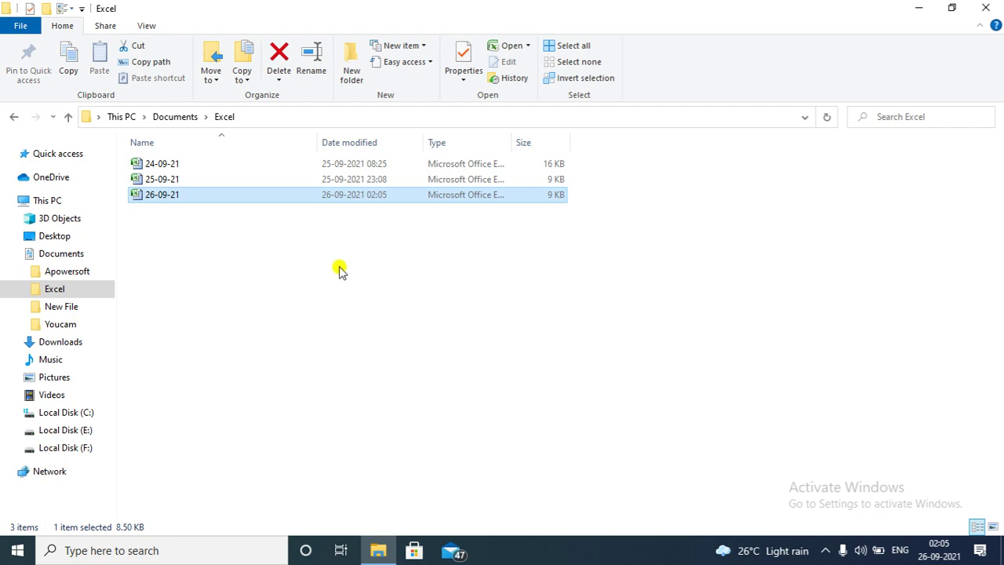
Open the 26-09-21 workbook in Excel and enlarge the sheet zoom to 160%
{"action": "double_click", "coordinate": [322, 198]}
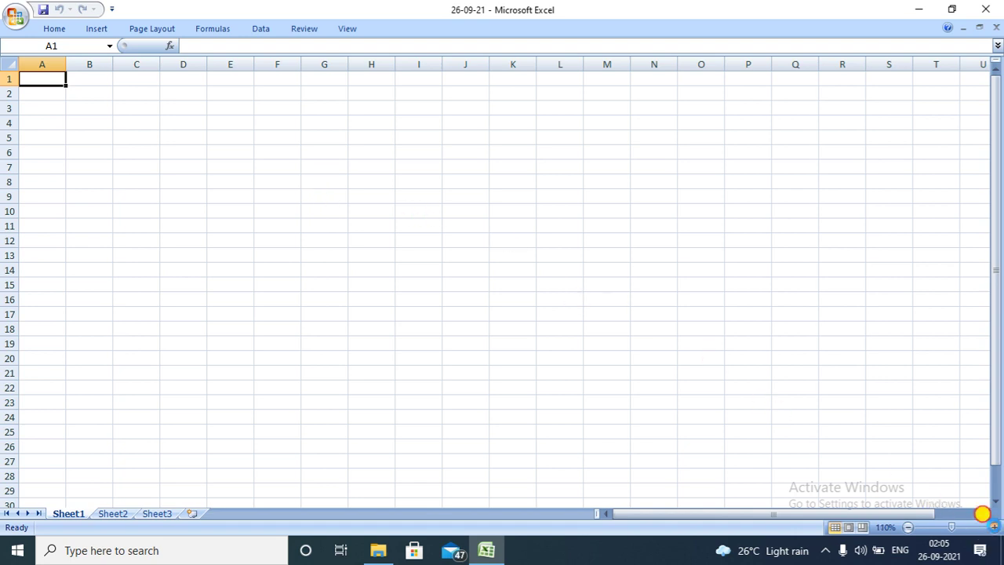
{"action": "left_click", "coordinate": [994, 527]}
{"action": "left_click", "coordinate": [995, 527]}
{"action": "left_click", "coordinate": [994, 527]}
{"action": "left_click", "coordinate": [994, 527]}
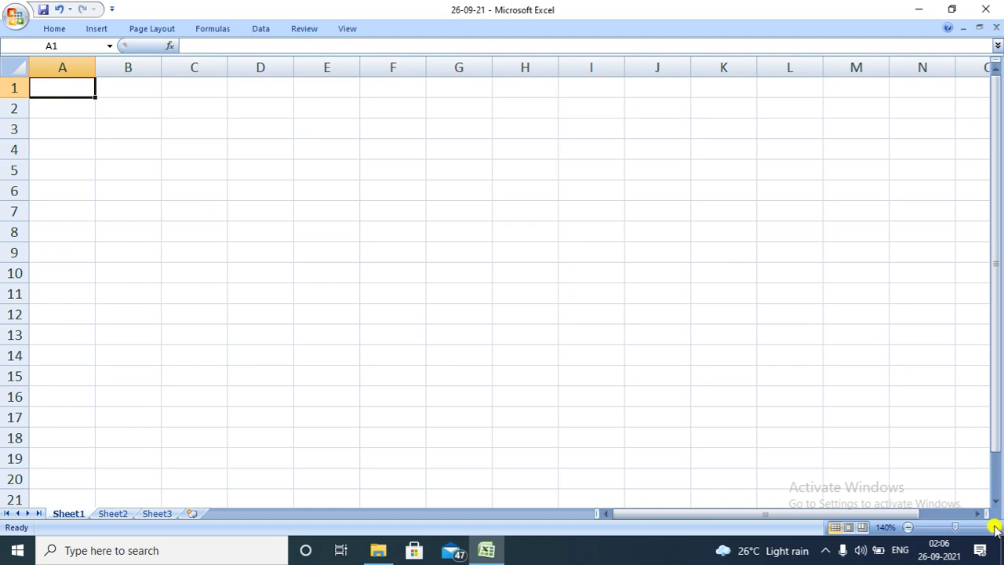
{"action": "left_click", "coordinate": [994, 527]}
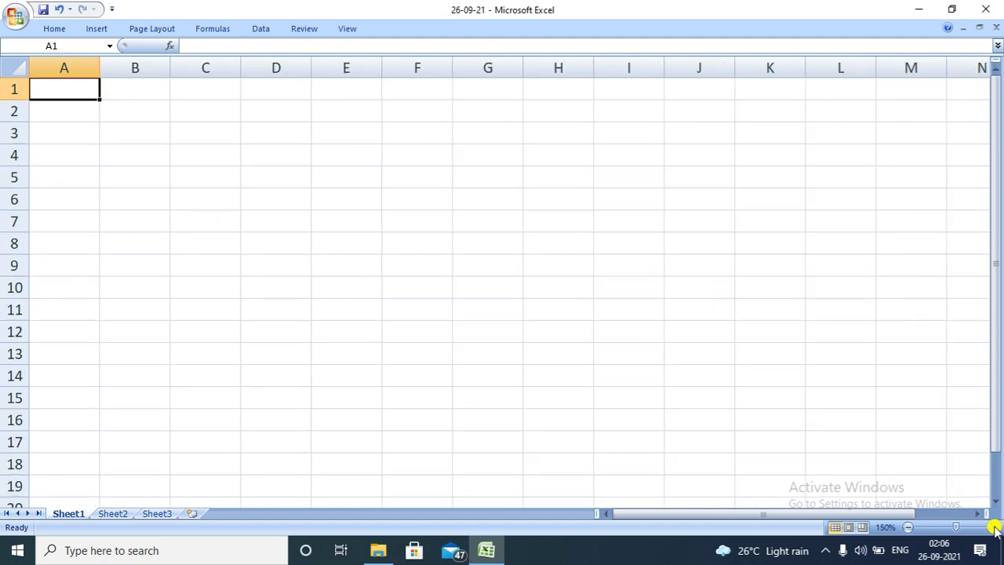
{"action": "left_click", "coordinate": [994, 527]}
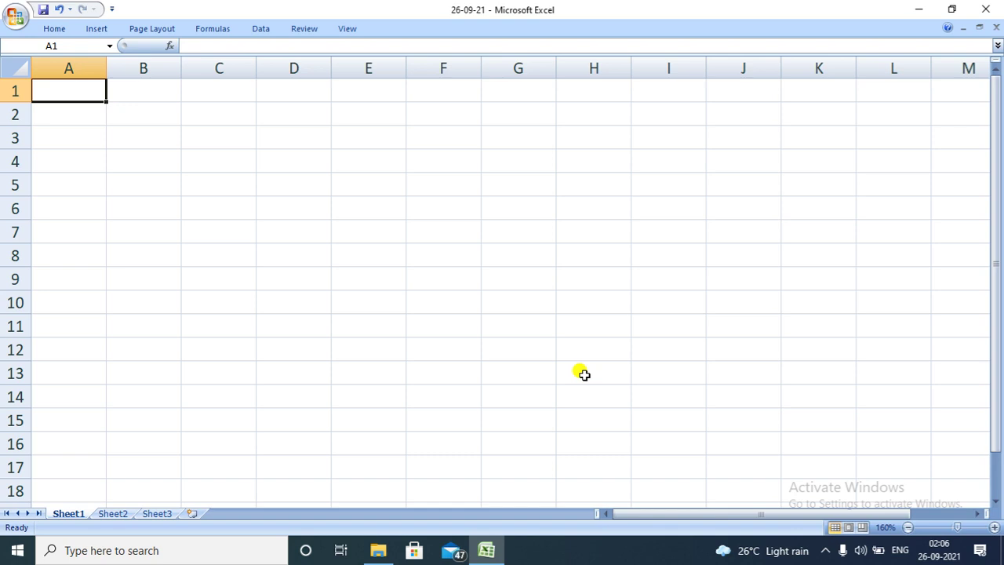
Enter 123 in cell A1 and widen column A to about one and a half times its width
{"action": "double_click", "coordinate": [69, 94]}
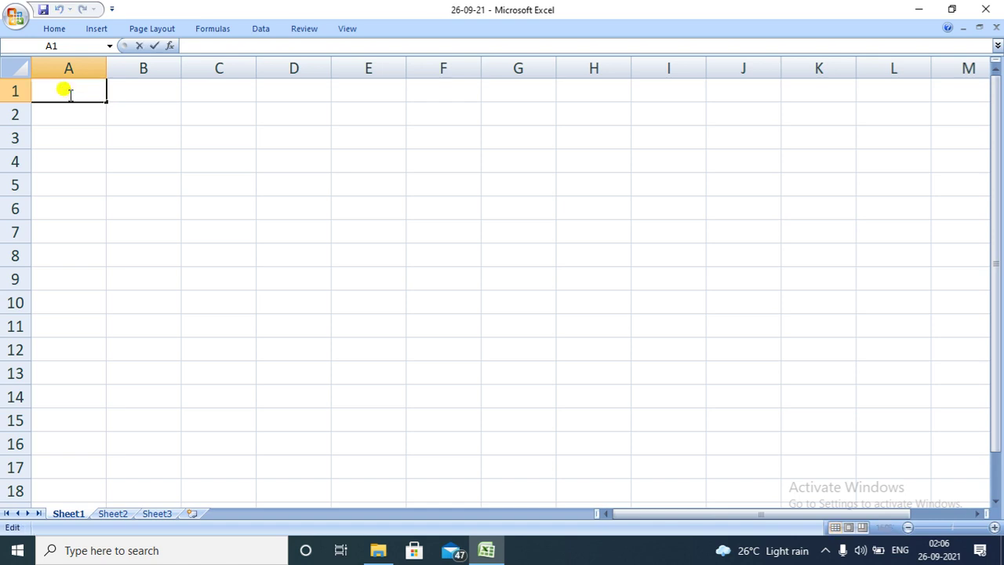
{"action": "type", "text": "123"}
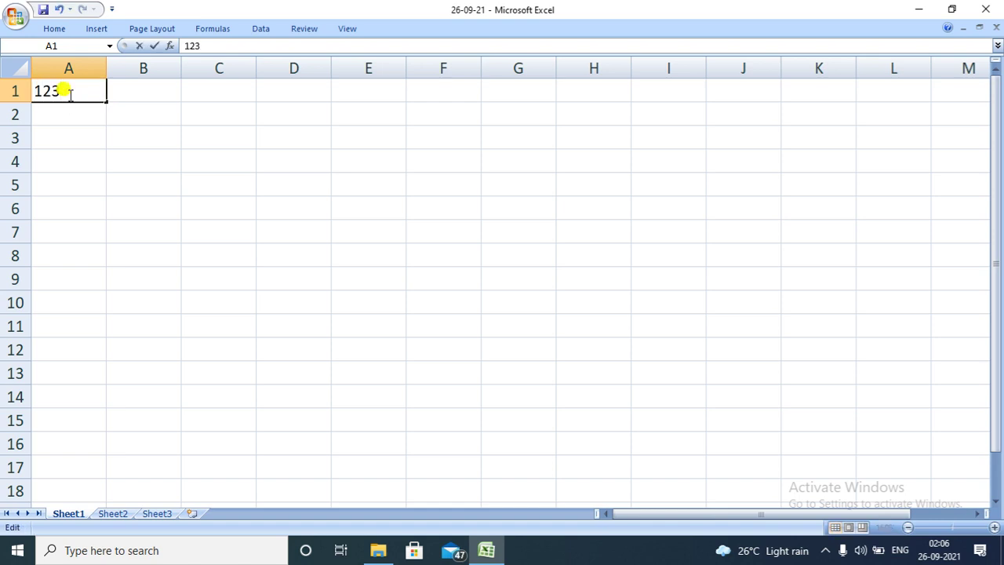
{"action": "left_click", "coordinate": [107, 70]}
{"action": "left_click_drag", "start_coordinate": [106, 70], "coordinate": [145, 69]}
{"action": "left_click", "coordinate": [106, 90]}
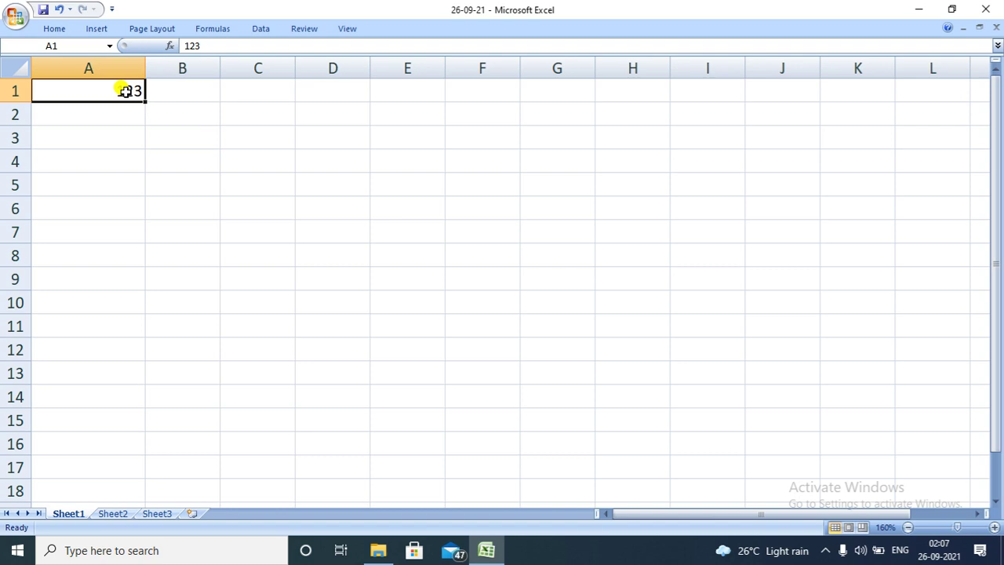
Examine the accounting currency choices and the additional accounting format settings for cell A1, then dismiss them without applying any
{"action": "right_click", "coordinate": [125, 91]}
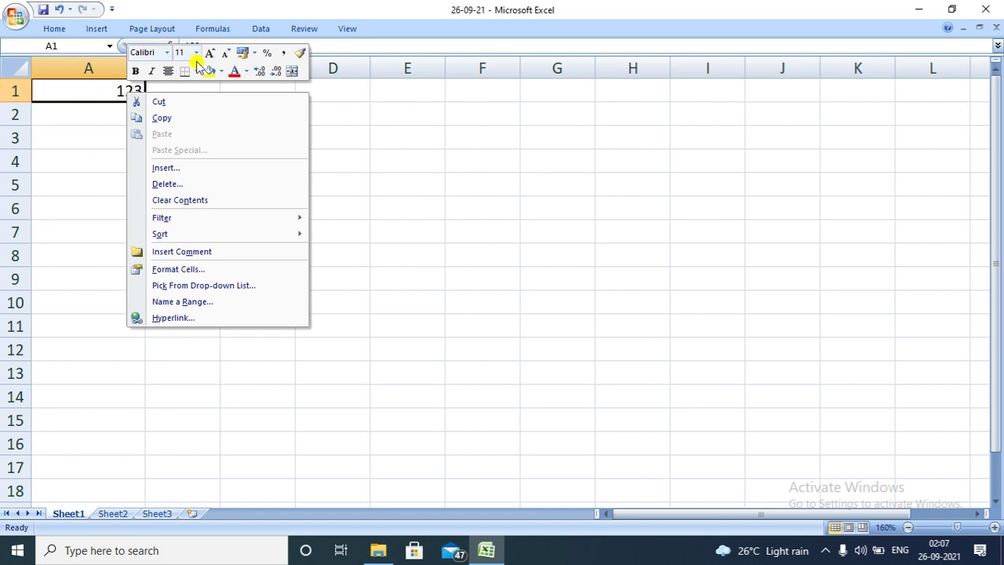
{"action": "left_click", "coordinate": [253, 56]}
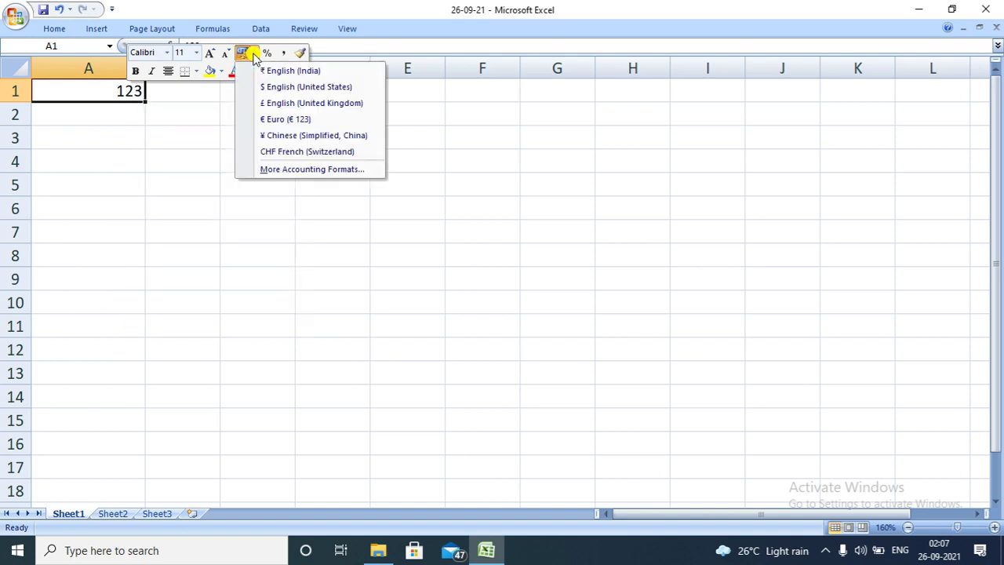
{"action": "left_click", "coordinate": [286, 169]}
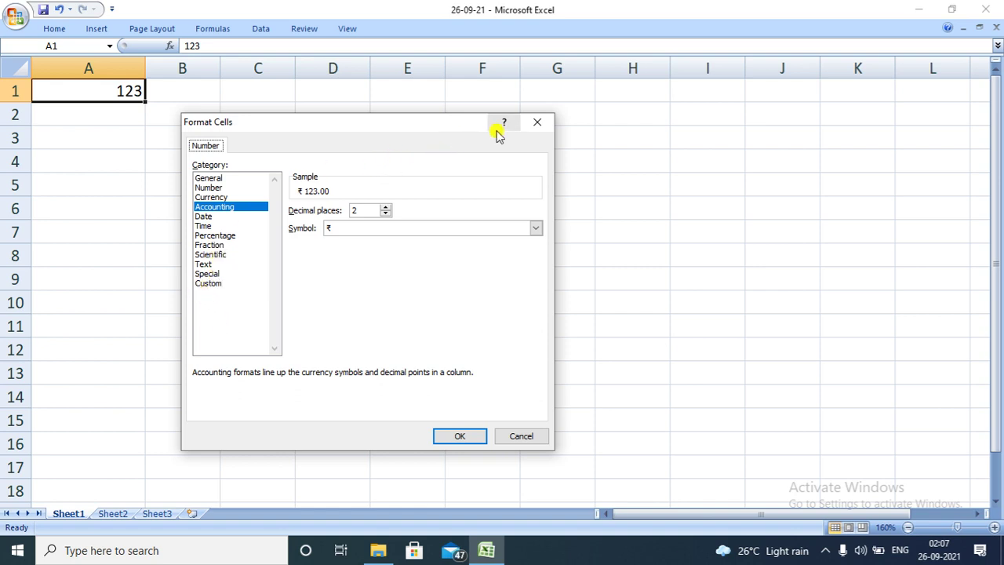
{"action": "left_click", "coordinate": [539, 125]}
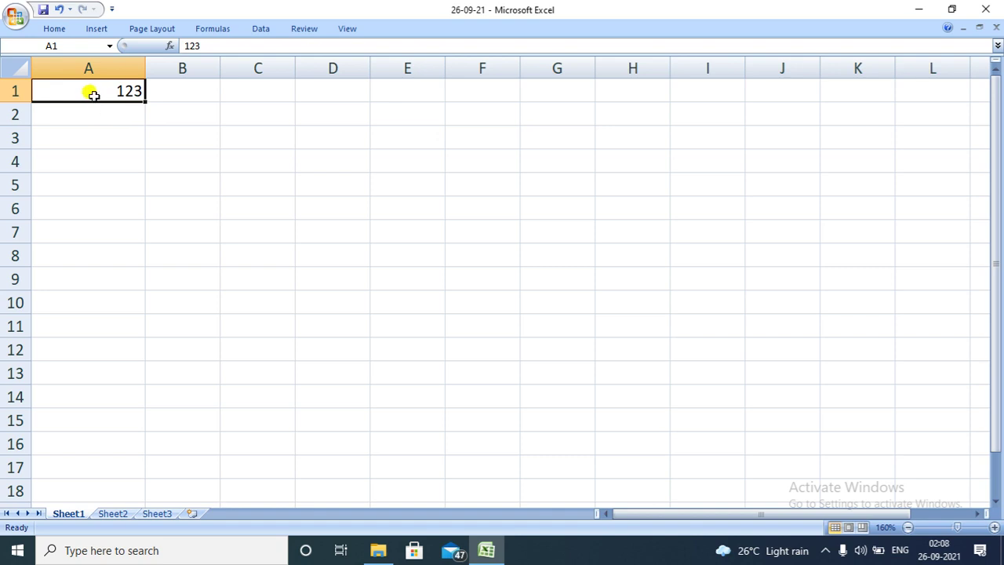
Examine the list of number formats and the full Format Cells categories for cell A1 without applying a format
{"action": "left_click", "coordinate": [55, 29]}
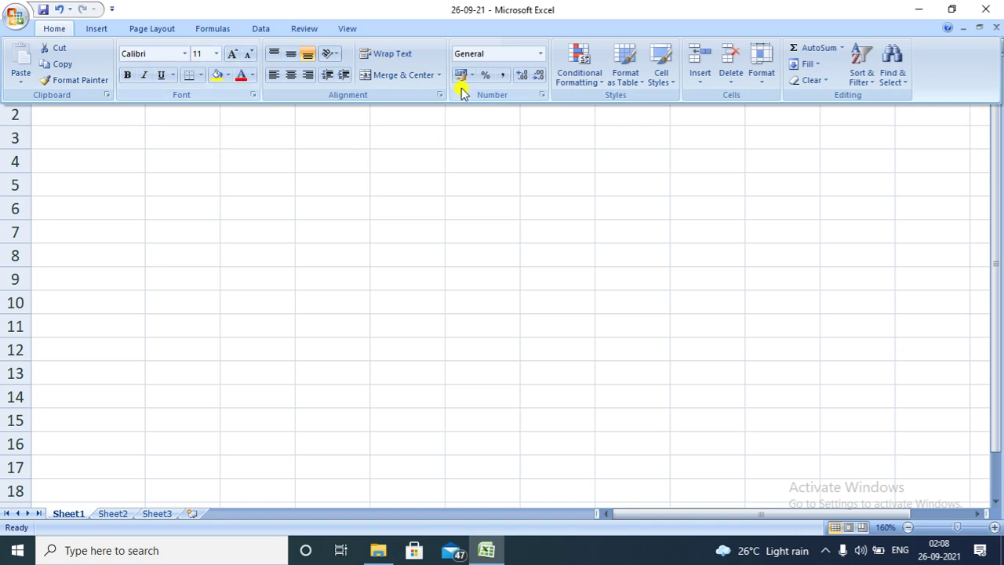
{"action": "left_click", "coordinate": [541, 54]}
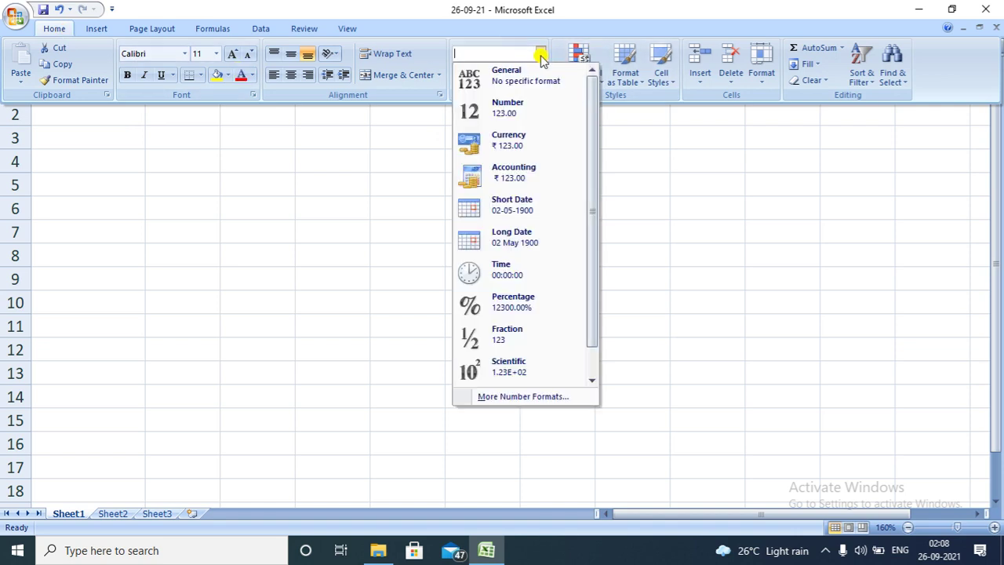
{"action": "left_click", "coordinate": [357, 144]}
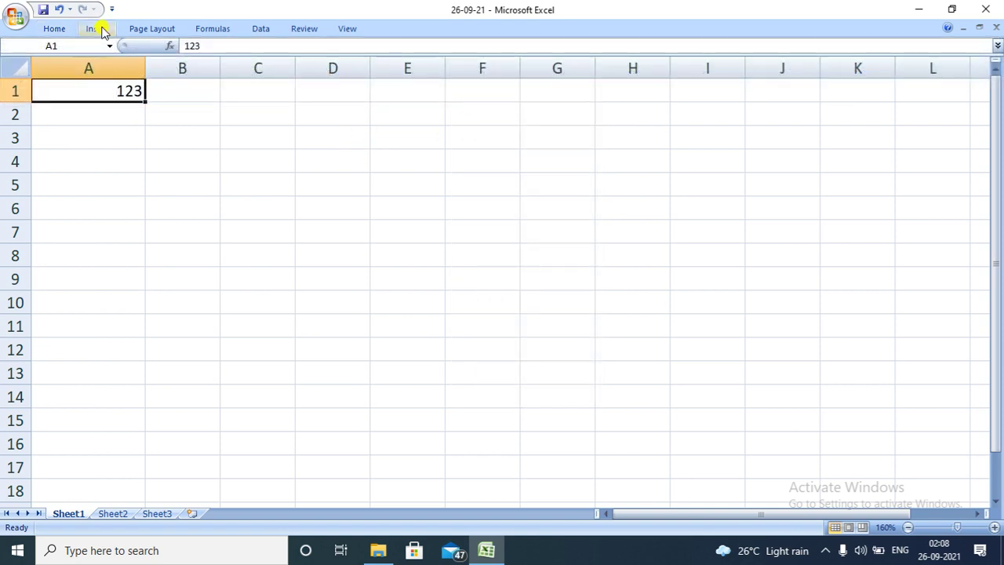
{"action": "left_click", "coordinate": [61, 29]}
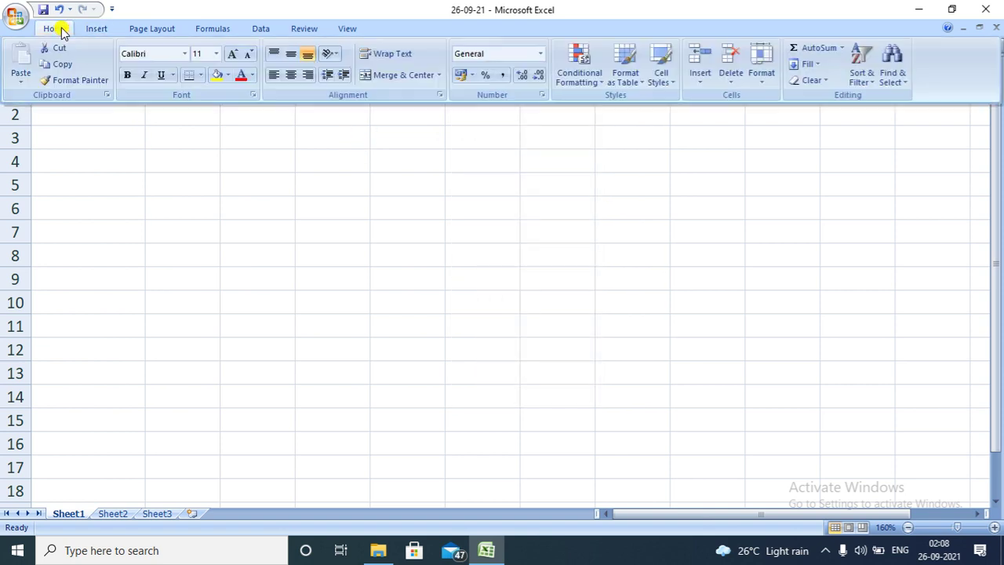
{"action": "left_click", "coordinate": [541, 54]}
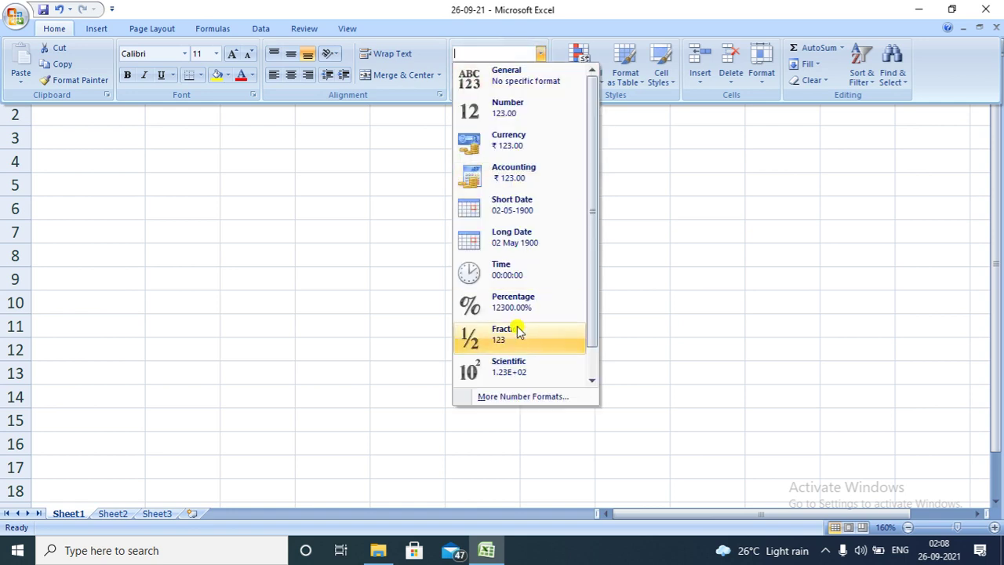
{"action": "left_click", "coordinate": [510, 397]}
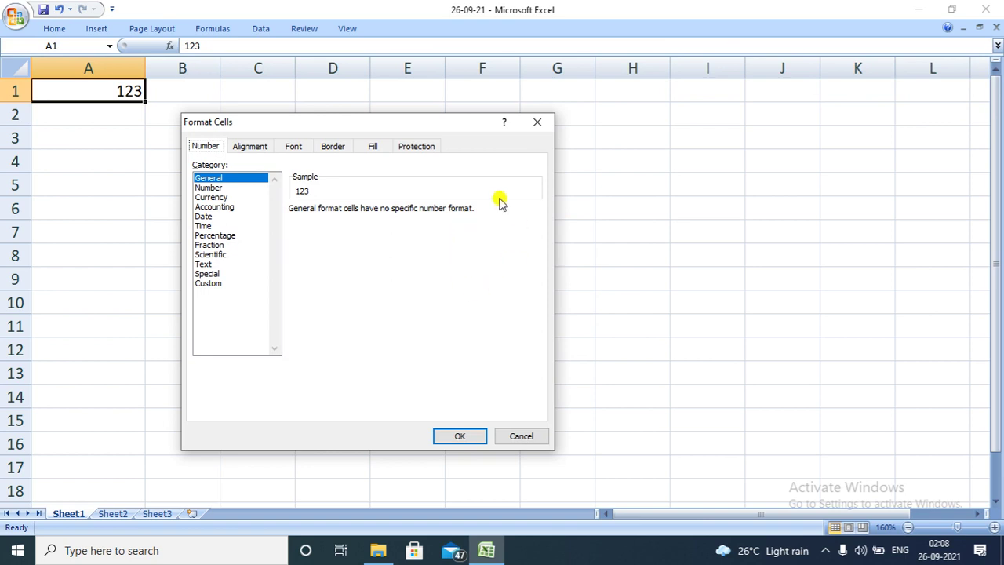
{"action": "left_click", "coordinate": [543, 124]}
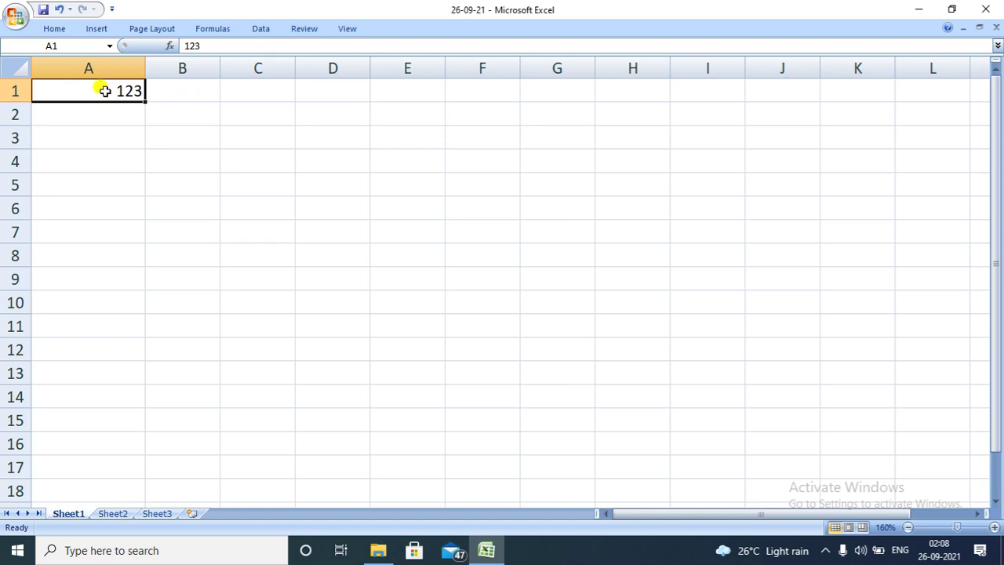
{"action": "key", "text": "ctrl+1"}
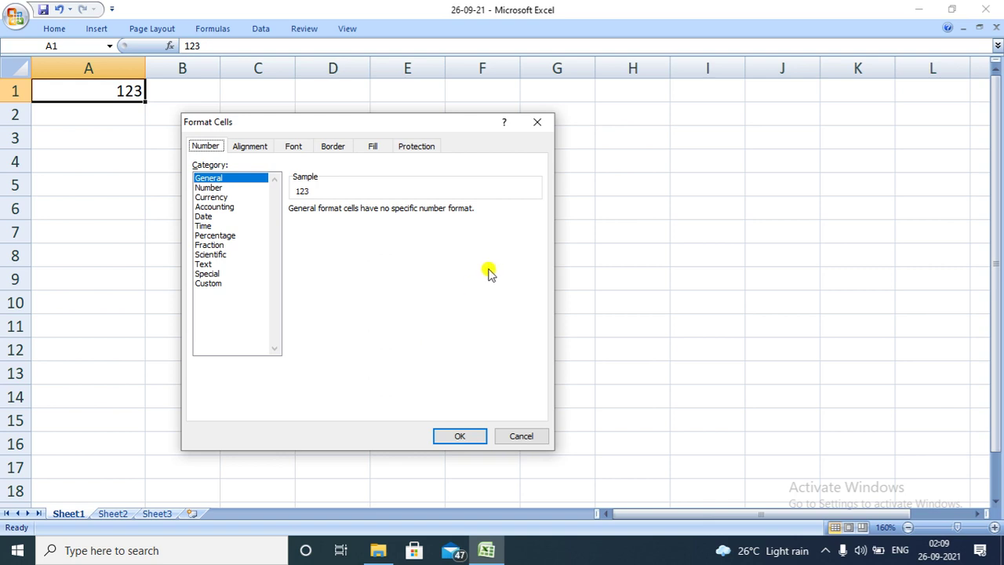
{"action": "left_click", "coordinate": [540, 123]}
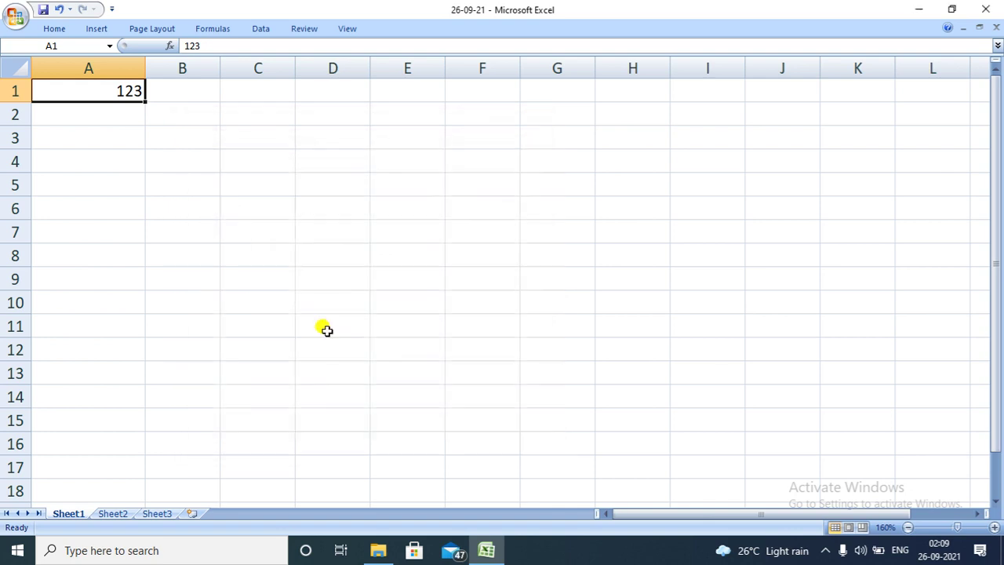
Rename the Sheet1 worksheet as number_formating
{"action": "right_click", "coordinate": [82, 513]}
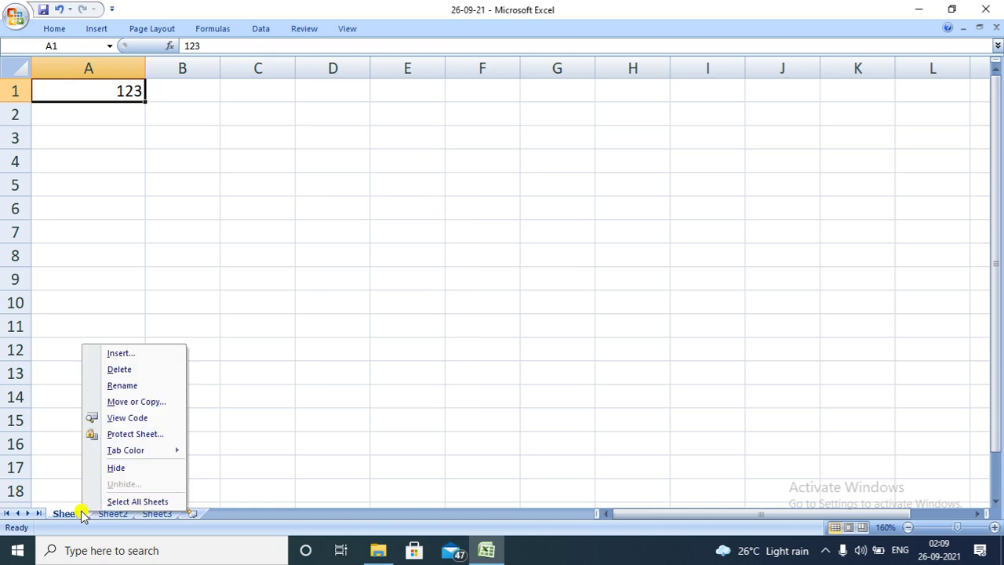
{"action": "left_click", "coordinate": [139, 387]}
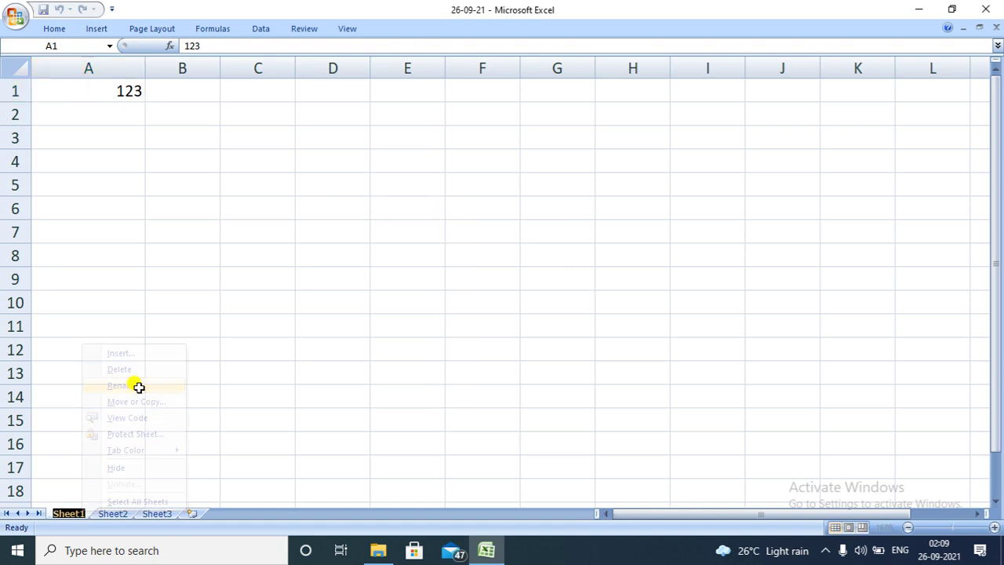
{"action": "type", "text": "number"}
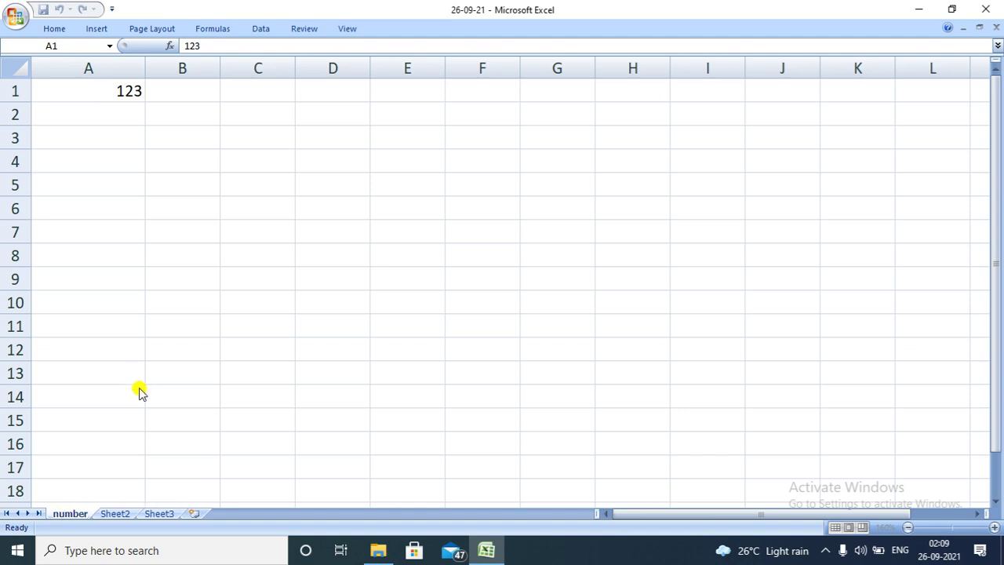
{"action": "type", "text": "_fo"}
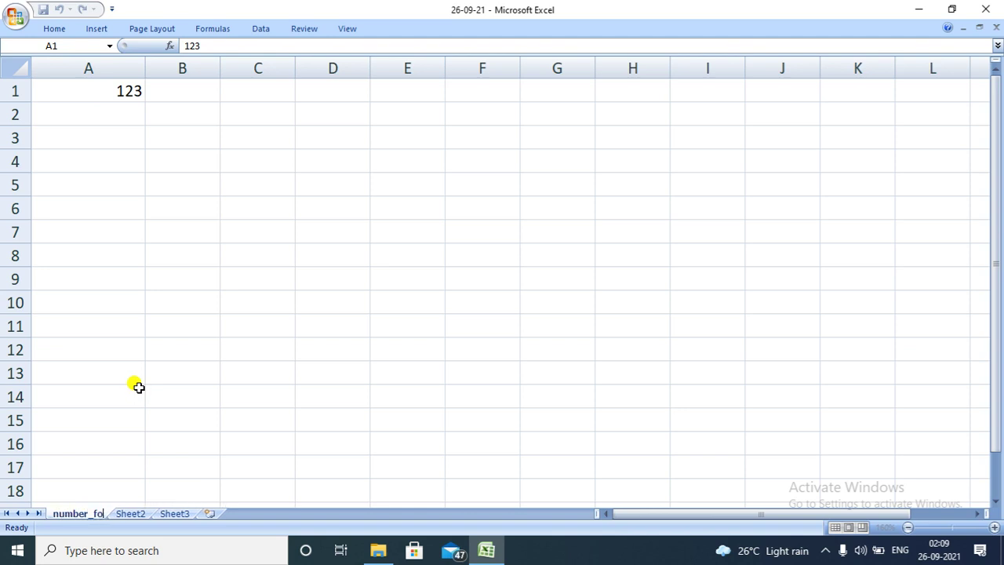
{"action": "type", "text": "rmating"}
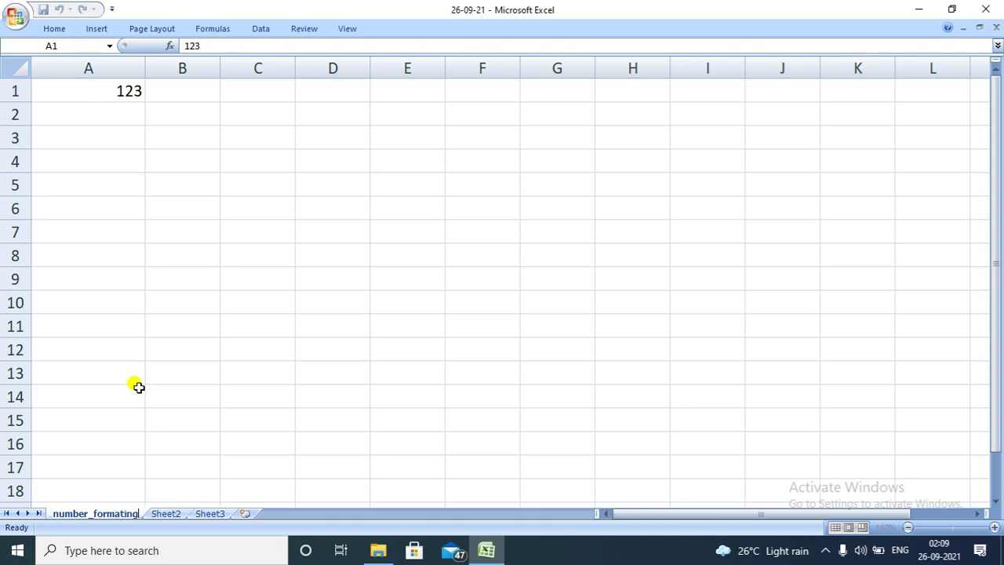
{"action": "key", "text": "Return"}
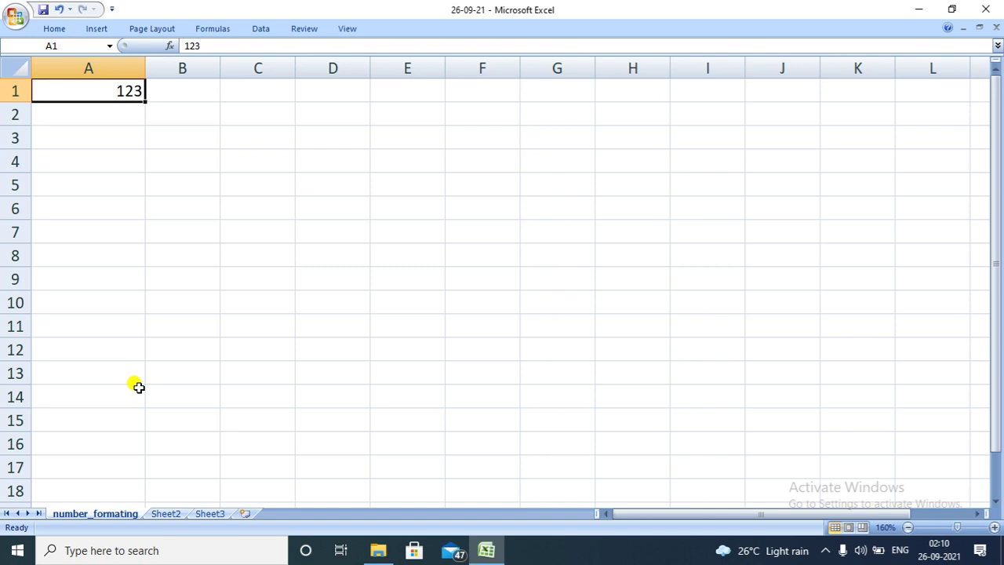
Format cell A1 with the Number category and 3 decimal places
{"action": "key", "text": "ctrl+1"}
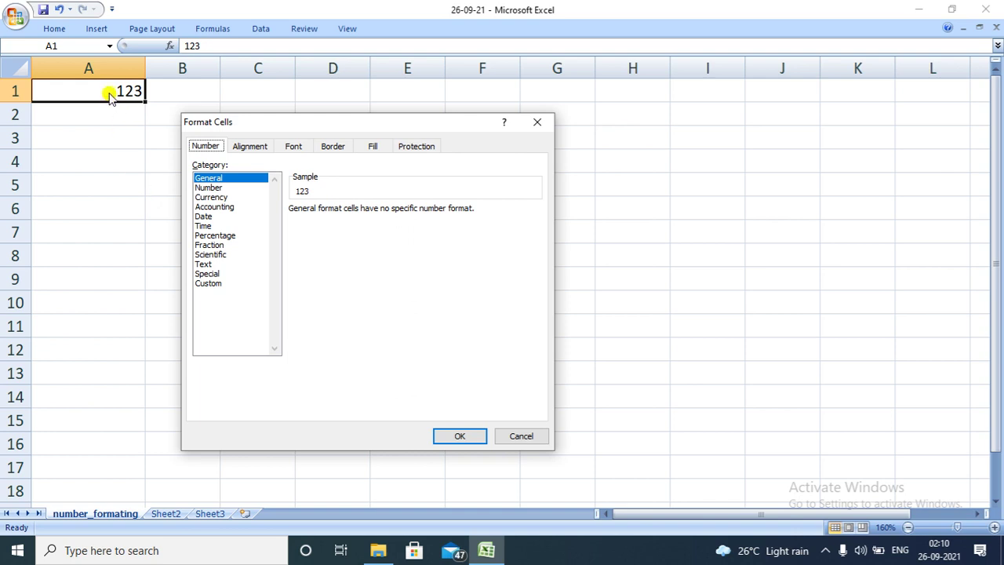
{"action": "left_click", "coordinate": [214, 187]}
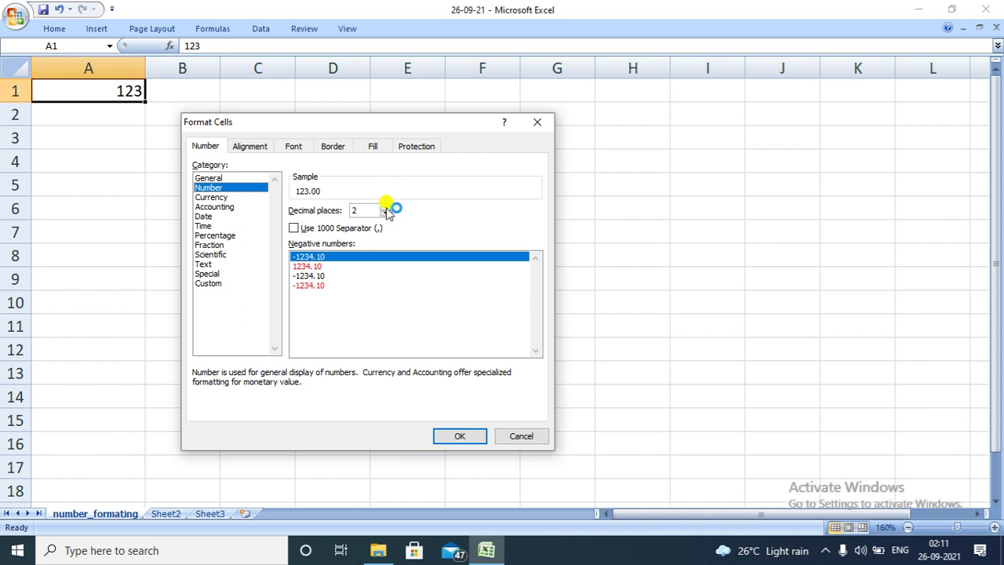
{"action": "left_click", "coordinate": [385, 207]}
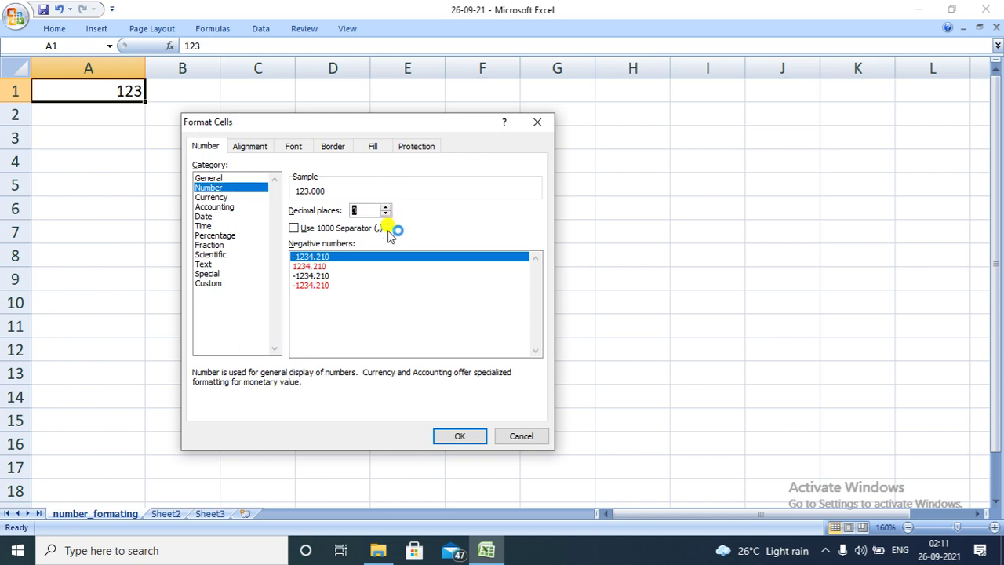
{"action": "left_click", "coordinate": [461, 437]}
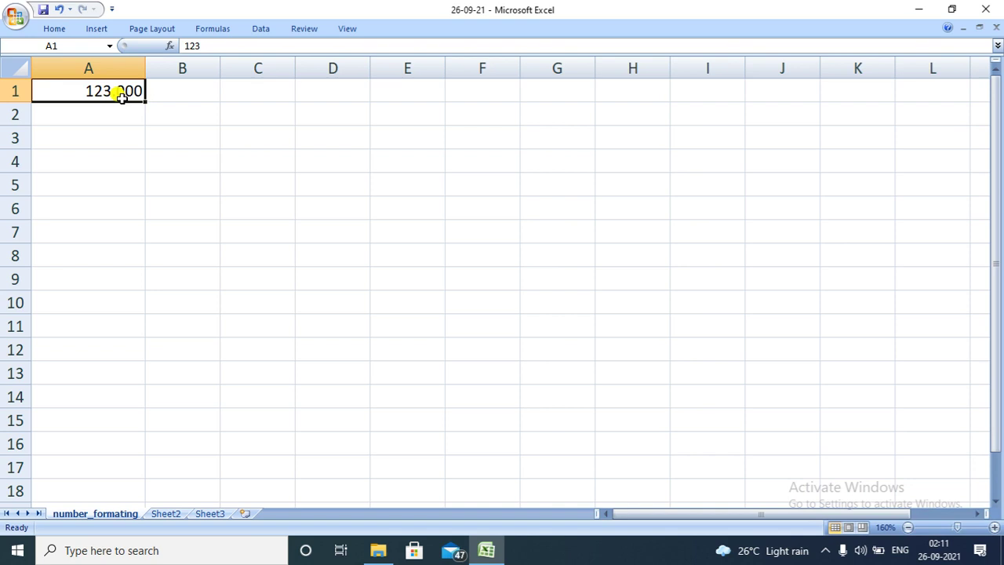
Reduce the Number format of cell A1 to 1 decimal place
{"action": "key", "text": "ctrl+1"}
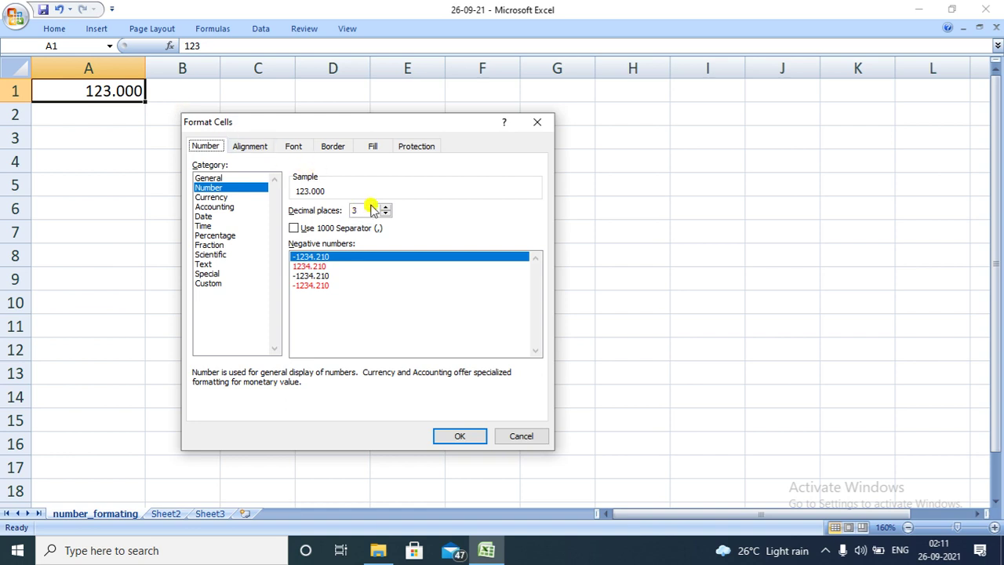
{"action": "left_click", "coordinate": [385, 213]}
{"action": "left_click", "coordinate": [385, 214]}
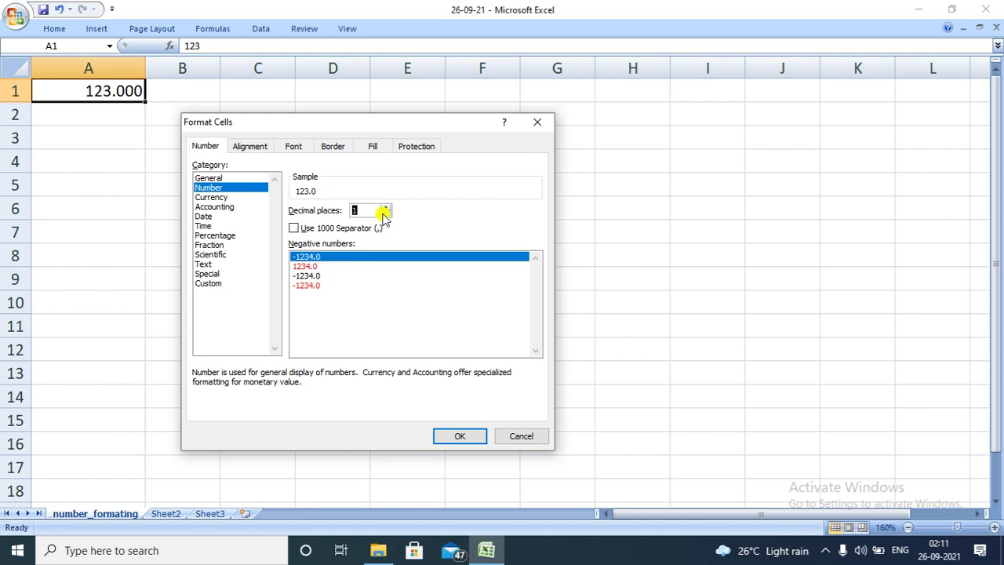
{"action": "left_click", "coordinate": [461, 436]}
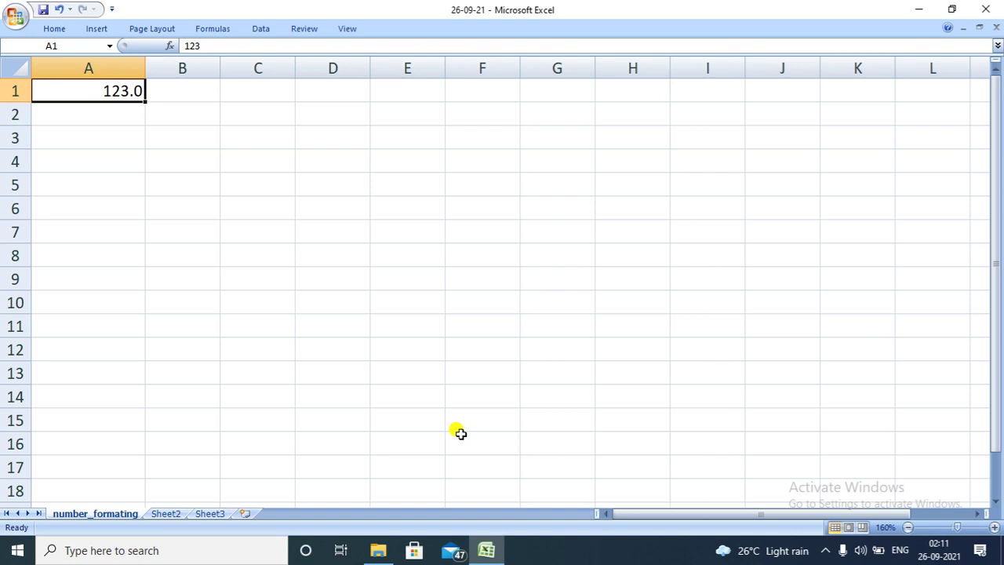
Set cell A1's negative number style to red with a minus sign, the fourth style in the list
{"action": "right_click", "coordinate": [121, 91]}
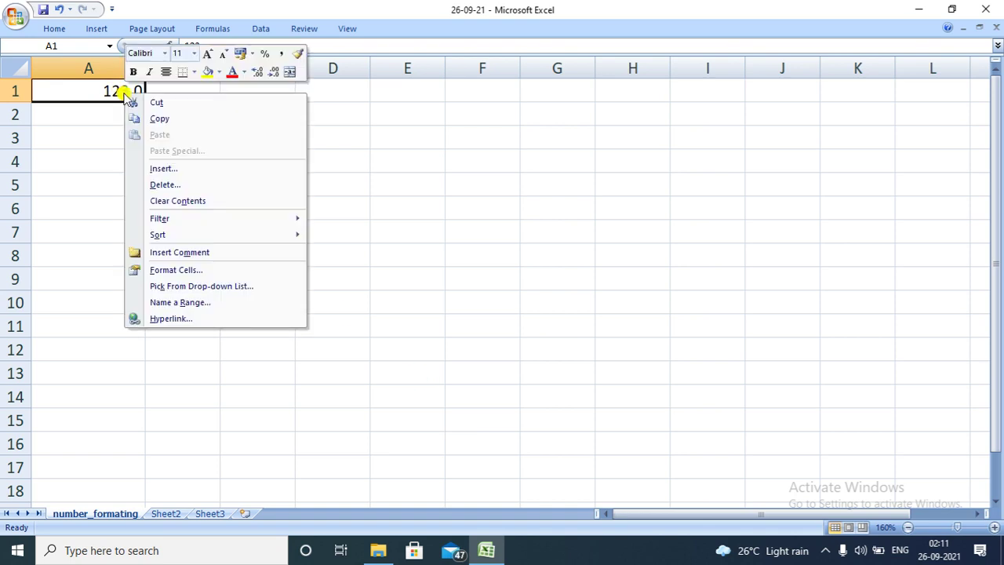
{"action": "left_click", "coordinate": [121, 91]}
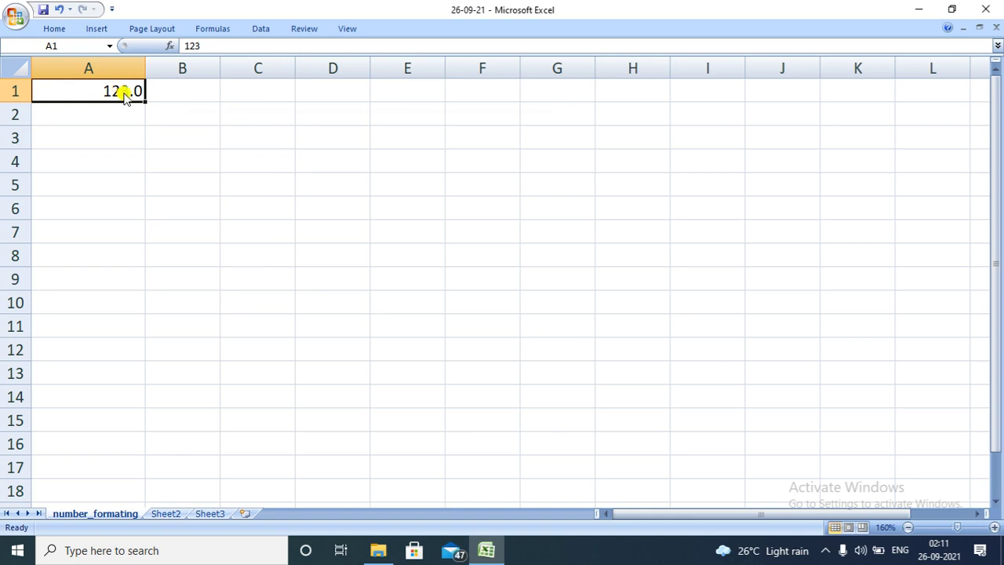
{"action": "key", "text": "ctrl+1"}
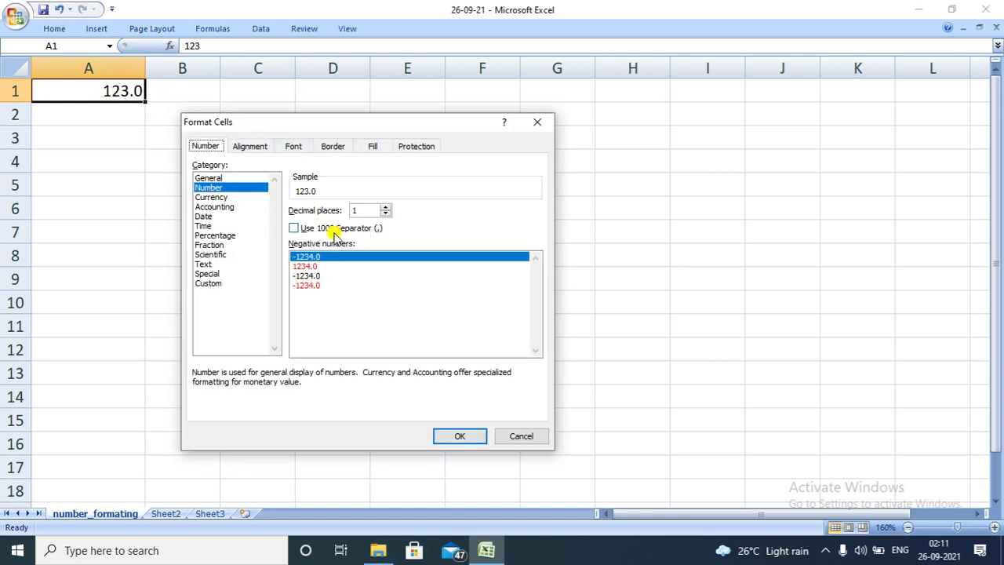
{"action": "left_click", "coordinate": [317, 285]}
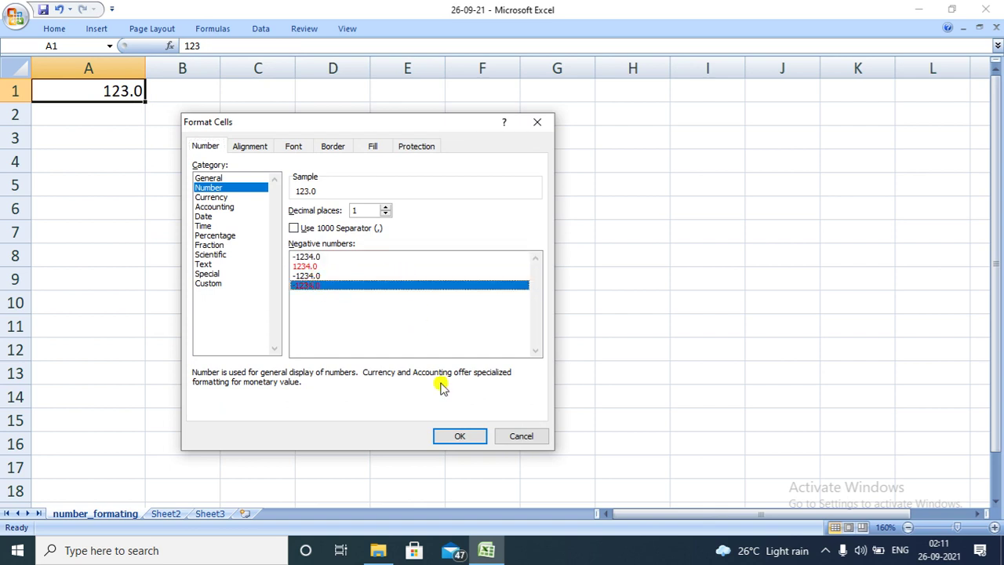
{"action": "left_click", "coordinate": [462, 437]}
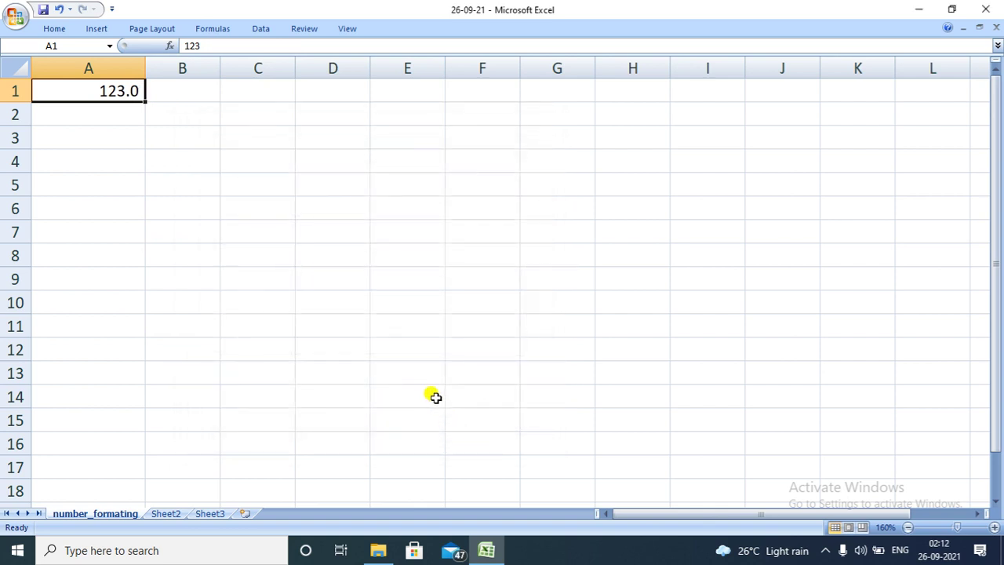
Edit cell A1 to put a minus sign before 123, removing the stray A2 reference from the entry
{"action": "double_click", "coordinate": [100, 92]}
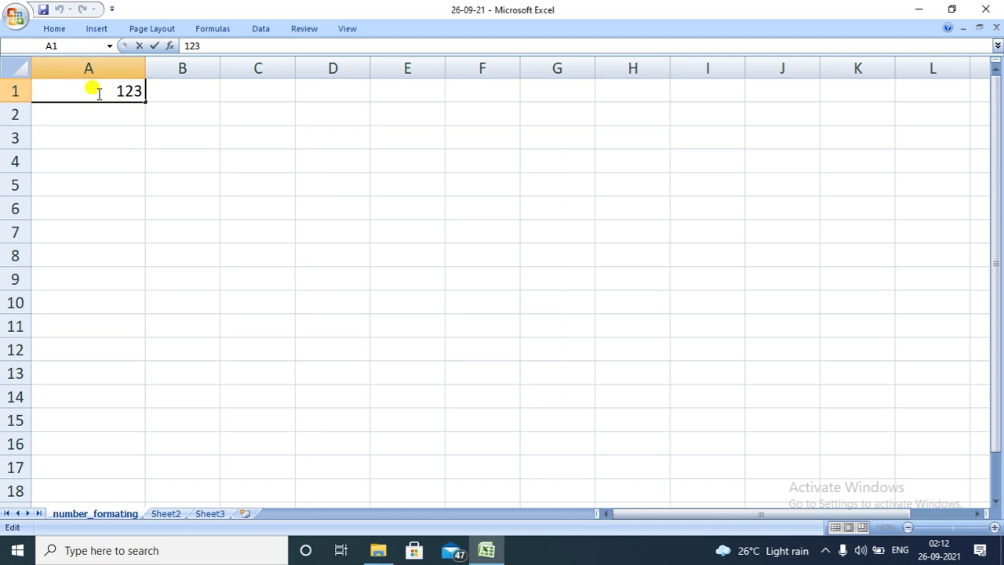
{"action": "type", "text": "-"}
{"action": "left_click", "coordinate": [114, 114]}
{"action": "left_click", "coordinate": [116, 89]}
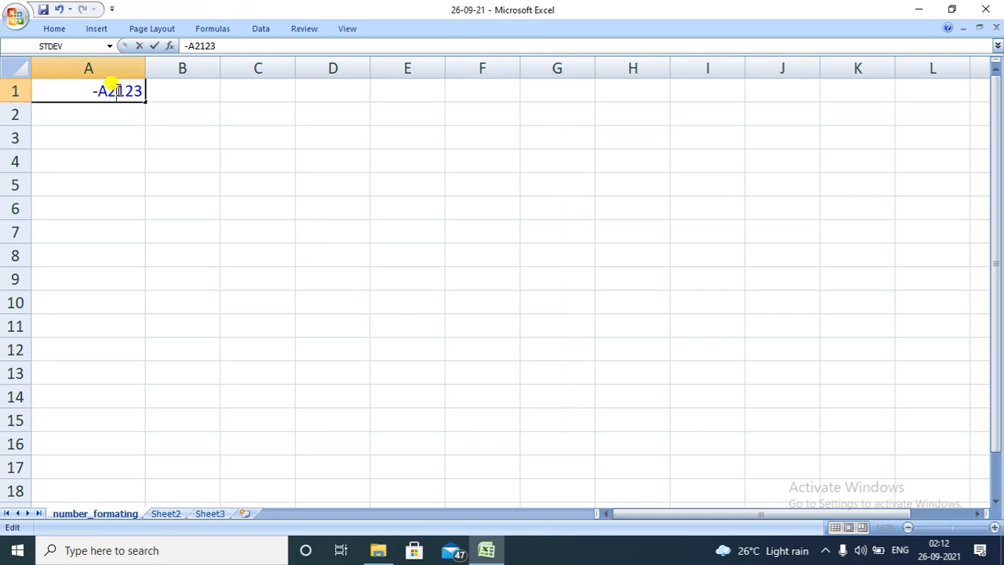
{"action": "key", "text": "BackSpace"}
{"action": "key", "text": "BackSpace"}
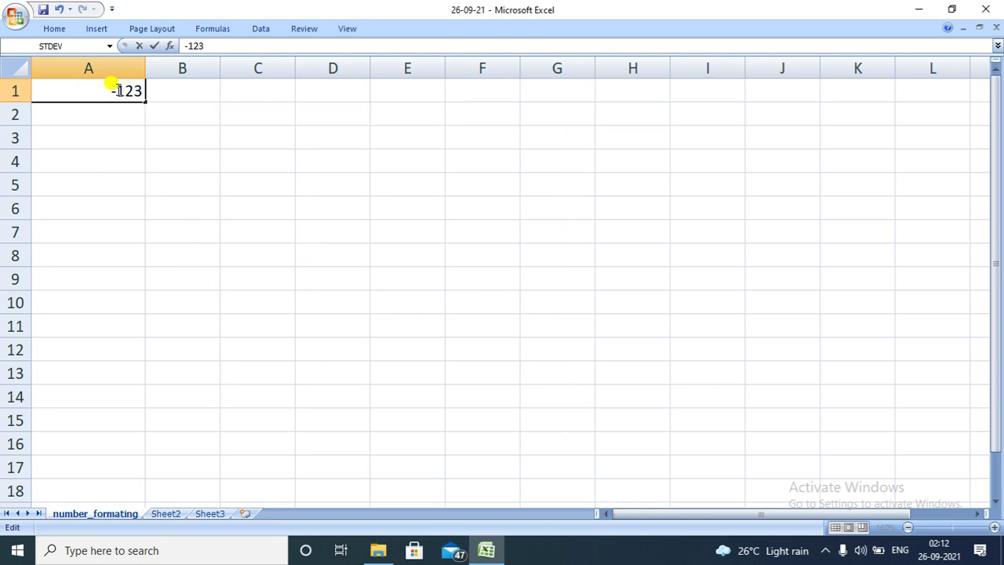
{"action": "left_click", "coordinate": [161, 92]}
{"action": "double_click", "coordinate": [126, 88]}
{"action": "double_click", "coordinate": [114, 88]}
{"action": "left_click", "coordinate": [114, 88]}
{"action": "double_click", "coordinate": [114, 88]}
{"action": "left_click", "coordinate": [119, 91]}
{"action": "key", "text": "BackSpace"}
{"action": "key", "text": "BackSpace"}
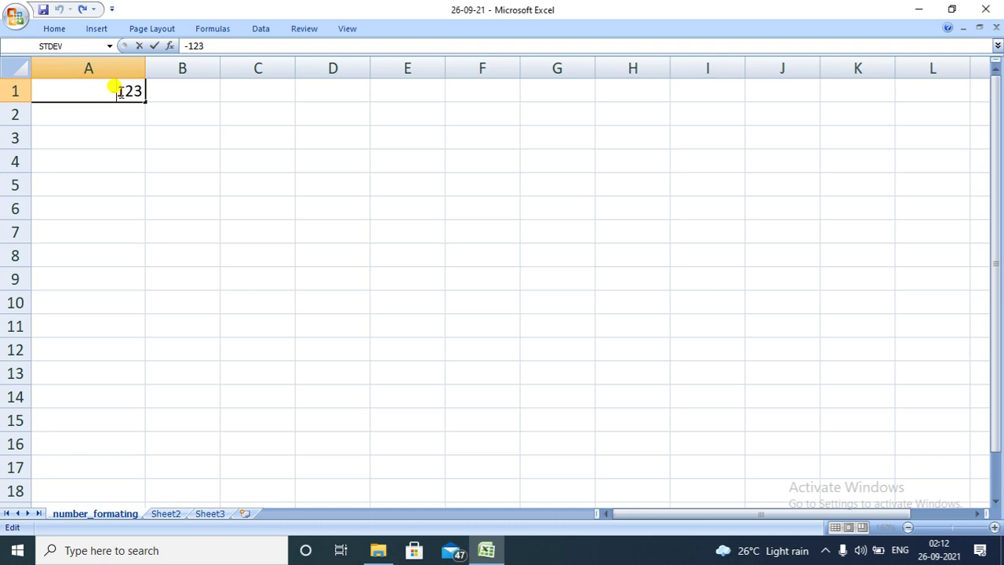
{"action": "left_click", "coordinate": [131, 112]}
{"action": "left_click", "coordinate": [170, 115]}
{"action": "key", "text": "ctrl+z"}
{"action": "key", "text": "ctrl+y"}
{"action": "key", "text": "ctrl+z"}
{"action": "key", "text": "ctrl+y"}
{"action": "key", "text": "ctrl+z"}
{"action": "key", "text": "ctrl+y"}
{"action": "double_click", "coordinate": [104, 92]}
{"action": "double_click", "coordinate": [120, 91]}
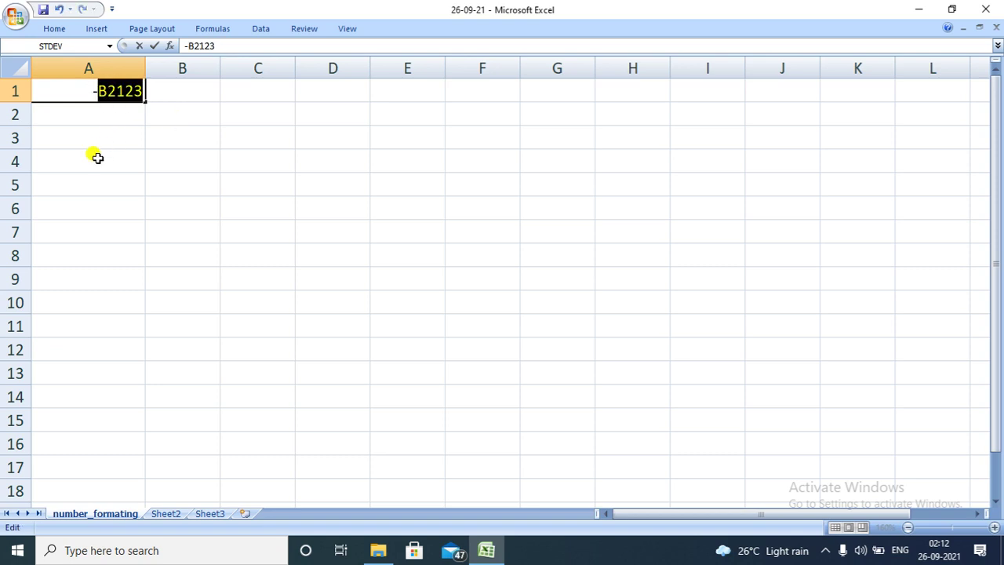
Replace the stray B2123 after the minus sign so that cell A1 is entered as -123
{"action": "left_click", "coordinate": [96, 156]}
{"action": "key", "text": "BackSpace"}
{"action": "key", "text": "BackSpace"}
{"action": "type", "text": "123"}
{"action": "key", "text": "Return"}
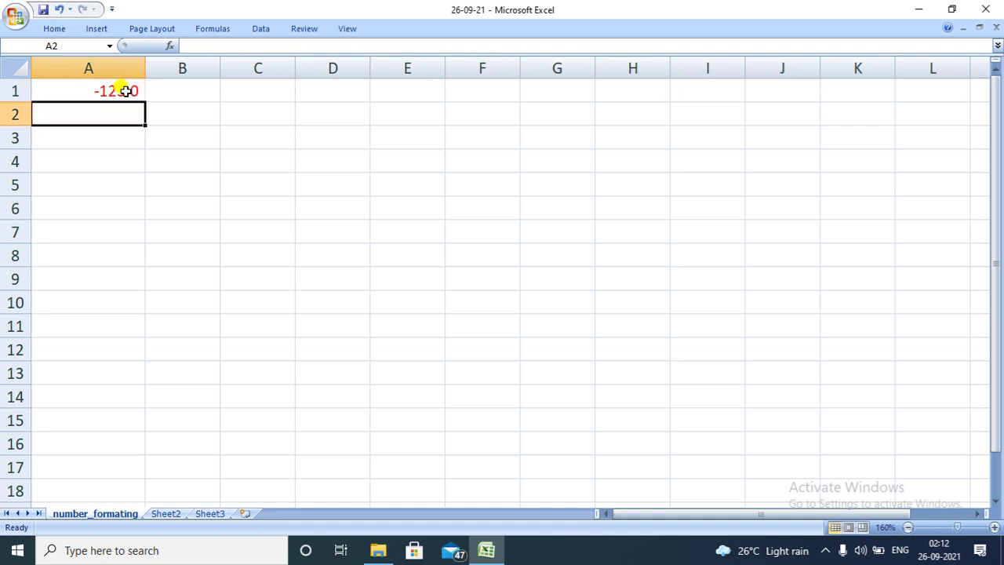
{"action": "key", "text": "ctrl+1"}
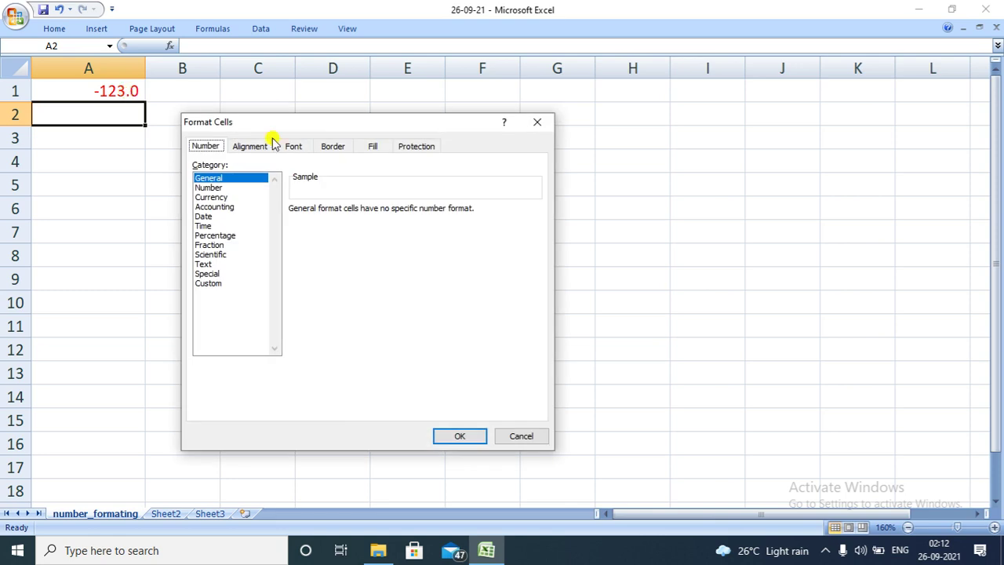
{"action": "left_click", "coordinate": [213, 188]}
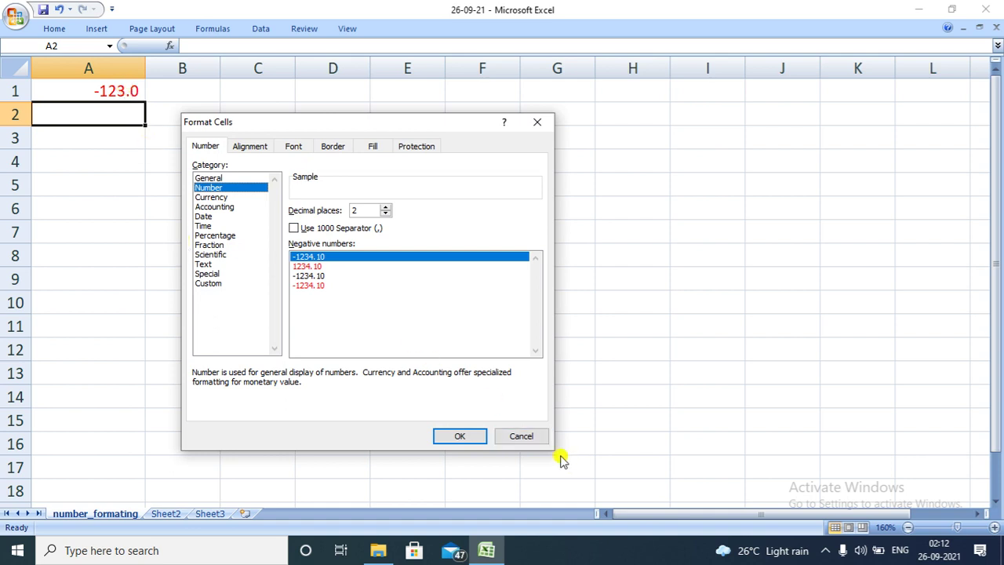
{"action": "left_click", "coordinate": [538, 122]}
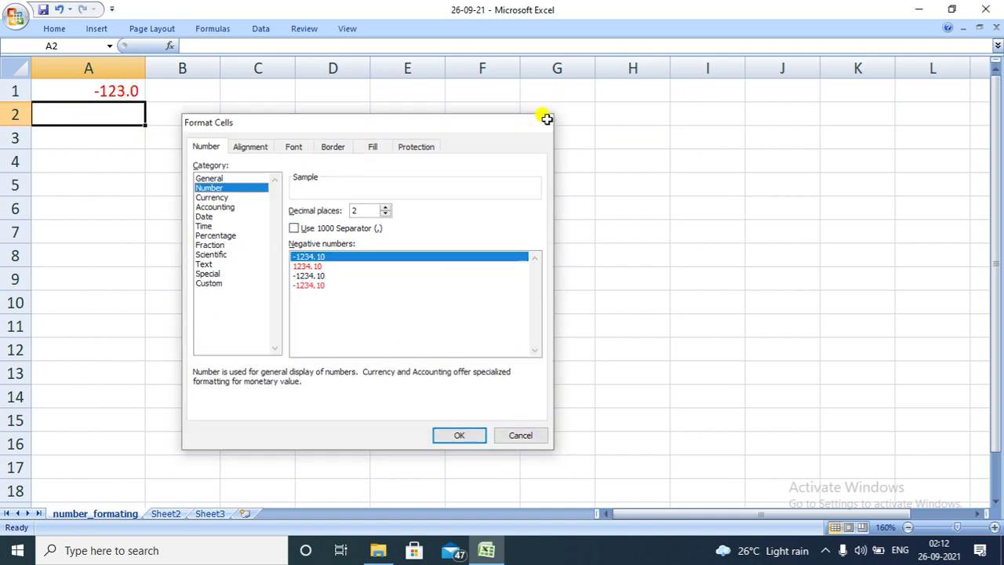
Review the Number category settings and the negative number style applied to cell A1
{"action": "left_click", "coordinate": [116, 92]}
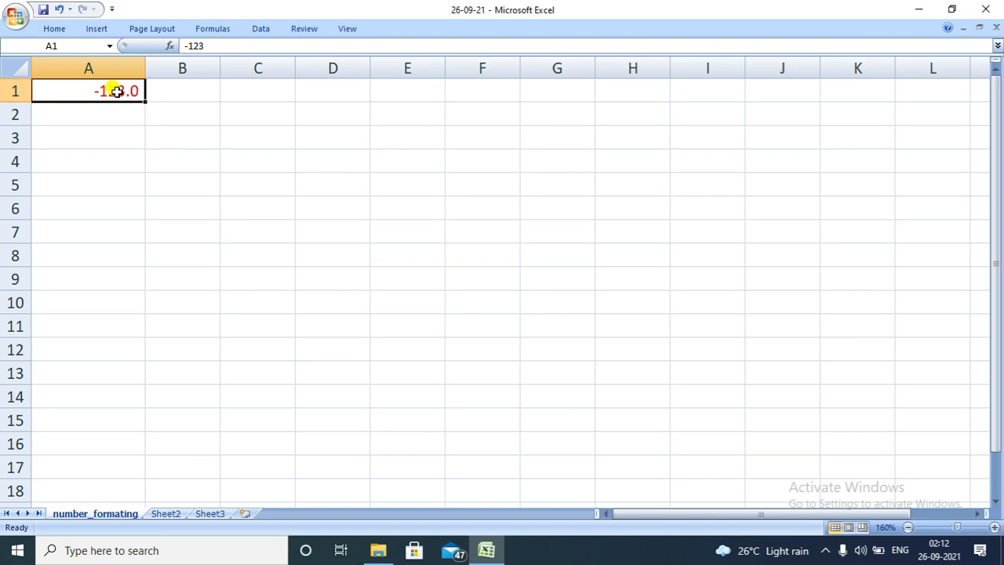
{"action": "key", "text": "ctrl+1"}
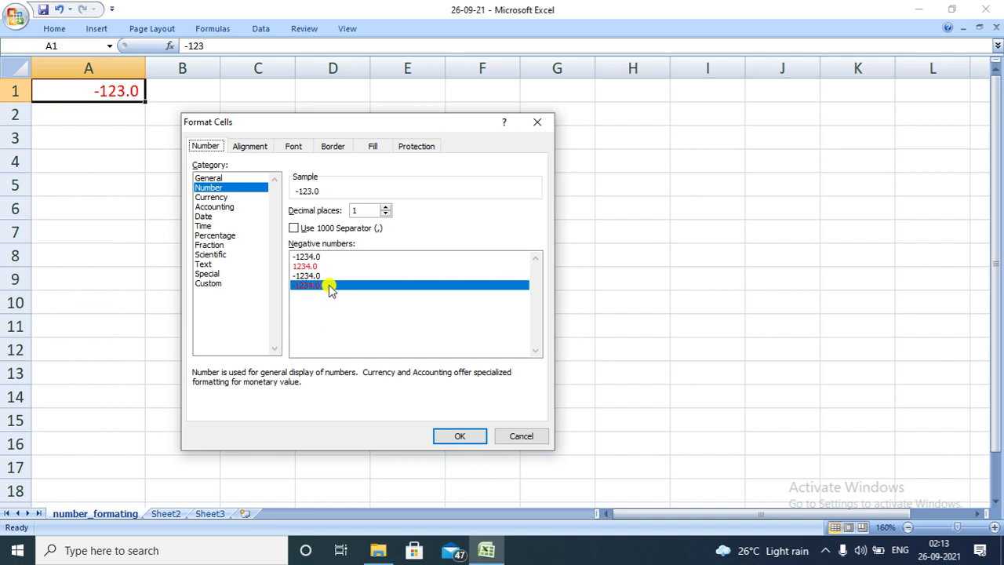
{"action": "left_click", "coordinate": [463, 437]}
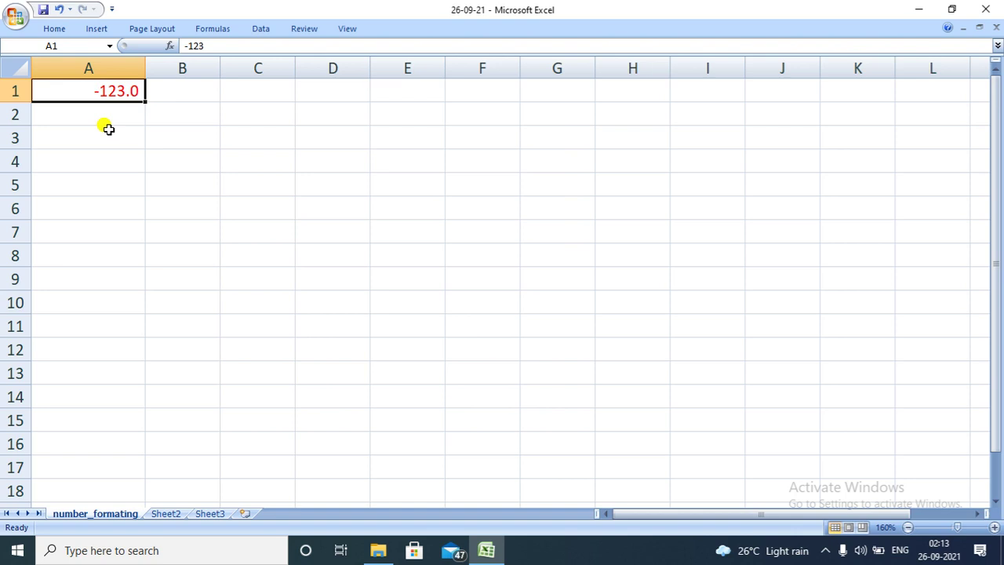
Widen column A and enter 12345678 in cell A3
{"action": "left_click_drag", "start_coordinate": [145, 68], "coordinate": [197, 70]}
{"action": "left_click", "coordinate": [80, 135]}
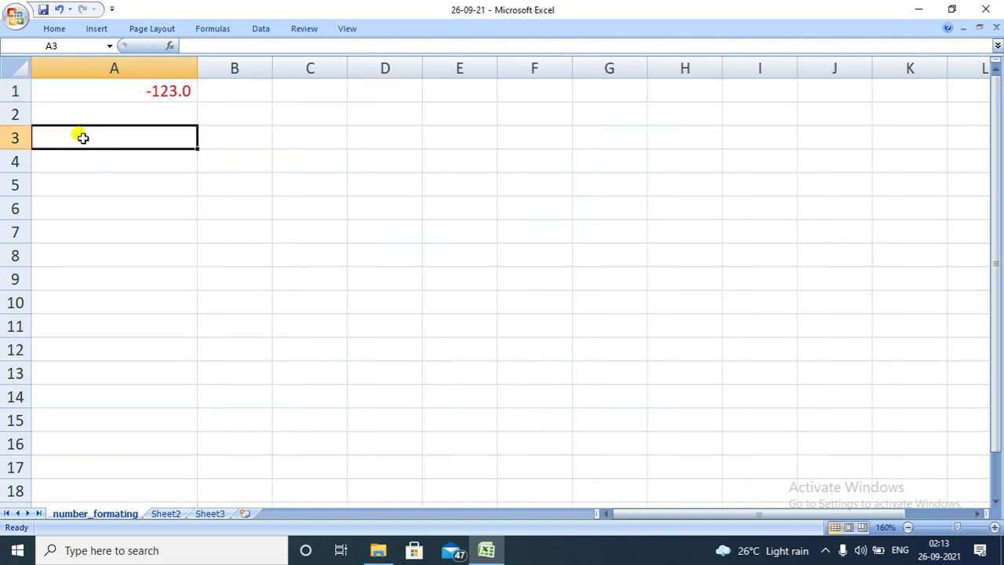
{"action": "type", "text": "1"}
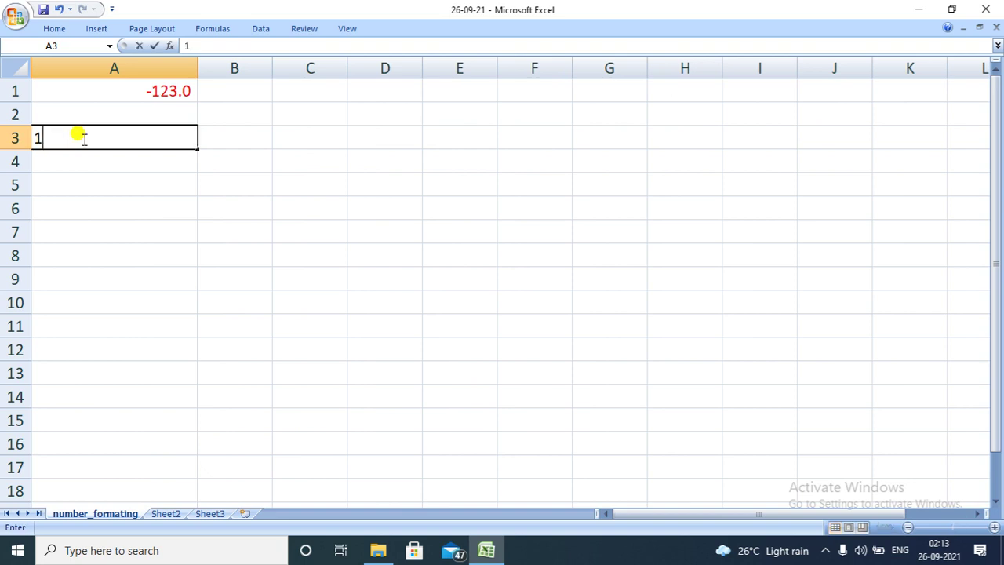
{"action": "type", "text": "2345678"}
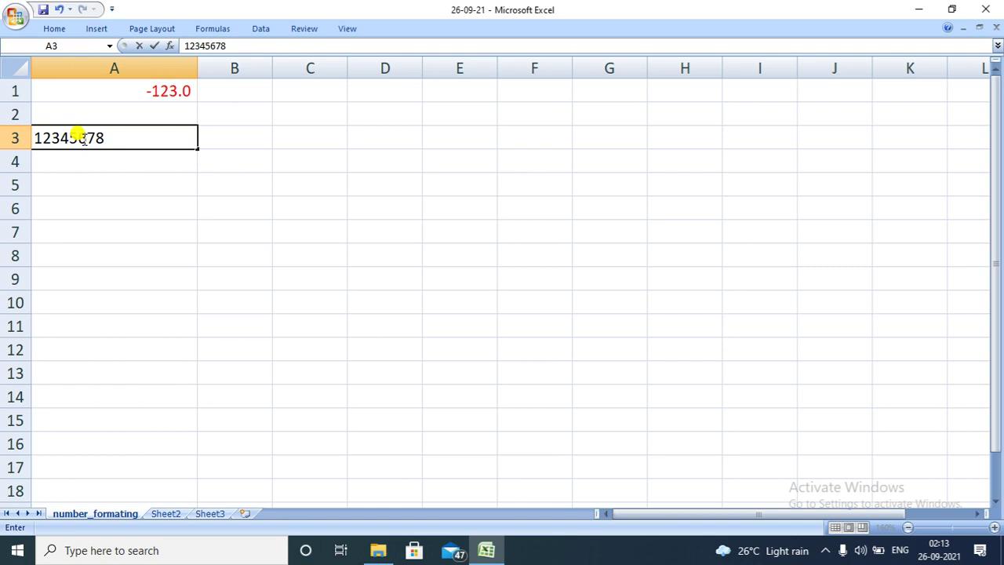
{"action": "key", "text": "Return"}
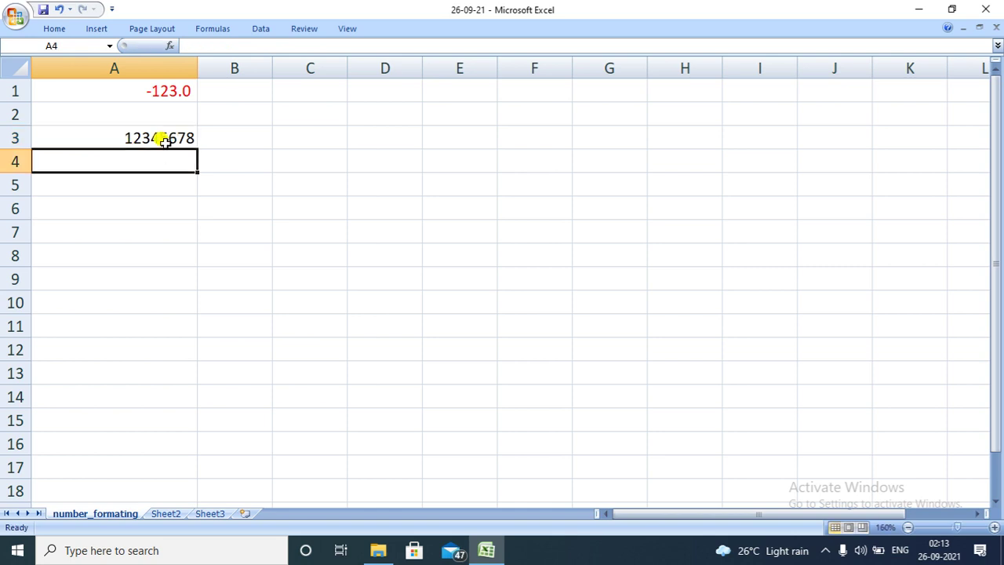
Format cell A3 with the Number category, 2 decimal places and the 1000 separator
{"action": "left_click", "coordinate": [167, 136]}
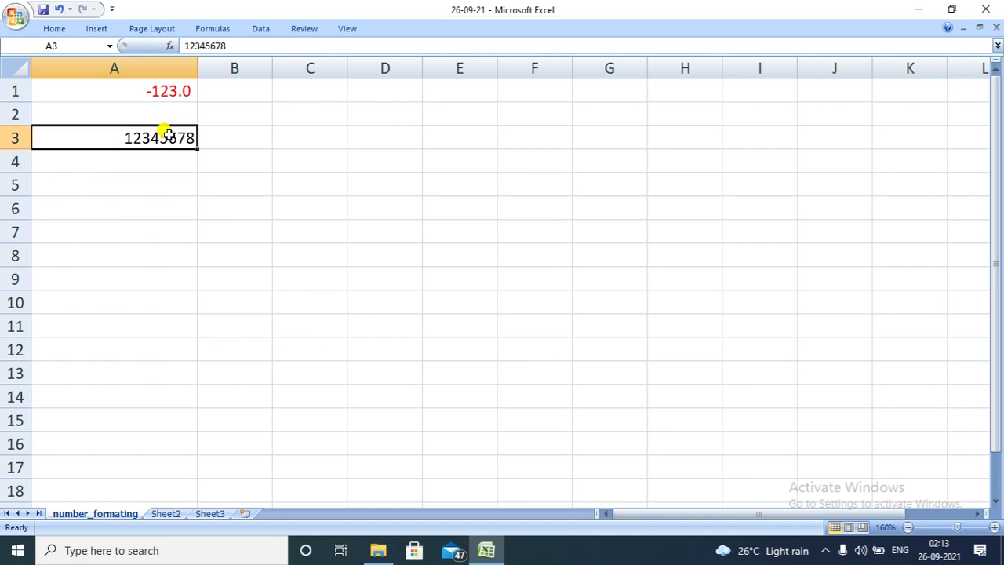
{"action": "key", "text": "ctrl+1"}
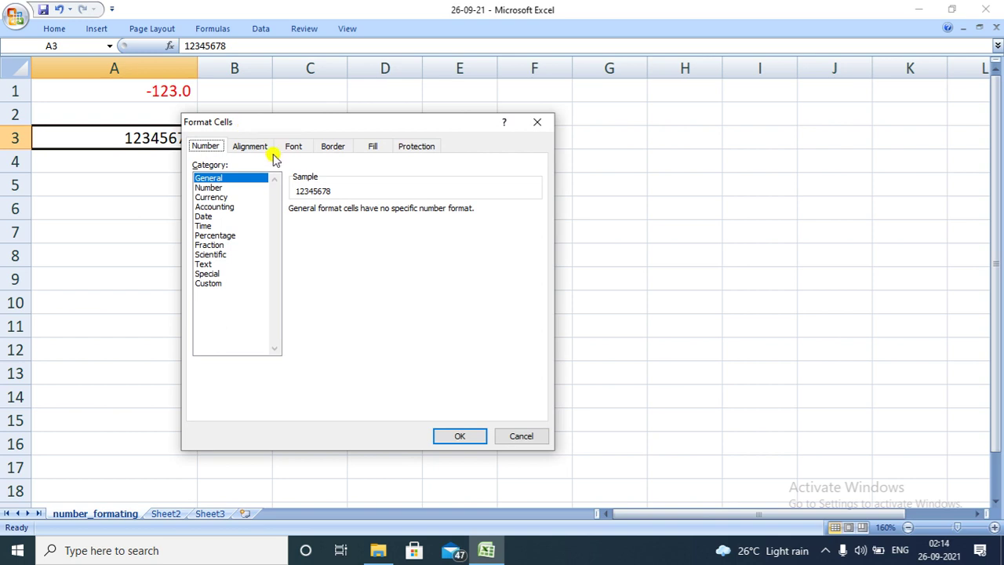
{"action": "left_click", "coordinate": [227, 189]}
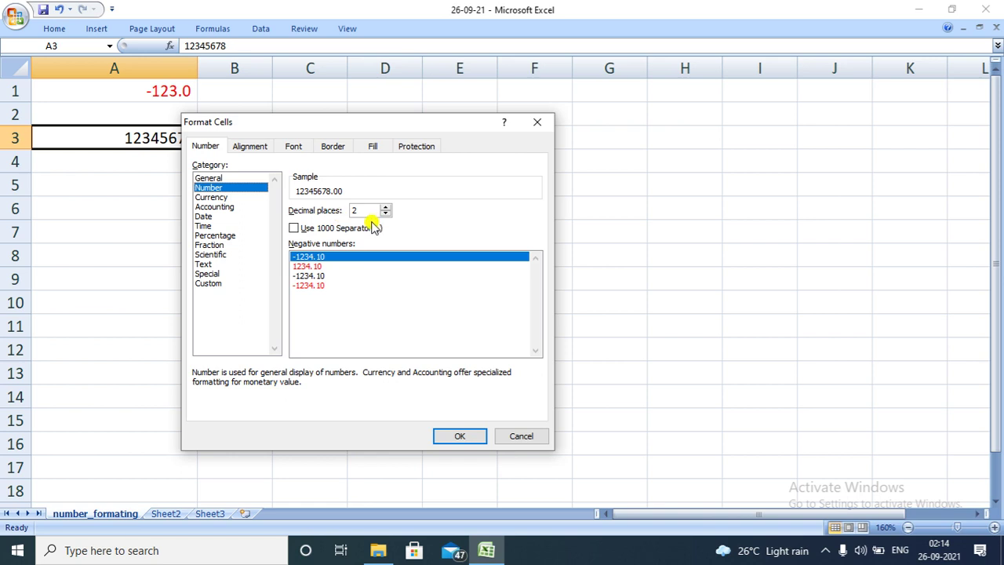
{"action": "left_click", "coordinate": [297, 229]}
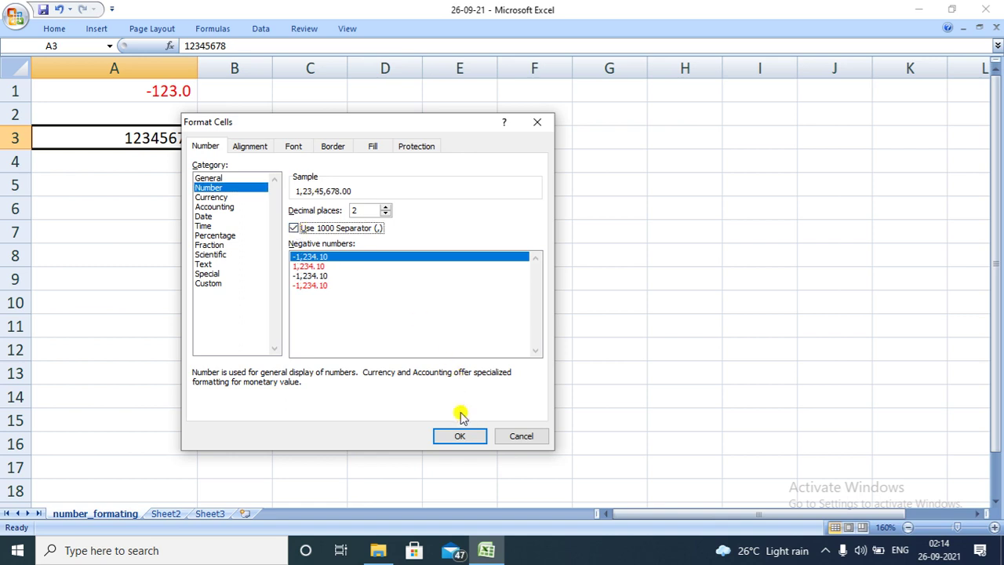
{"action": "left_click", "coordinate": [459, 436]}
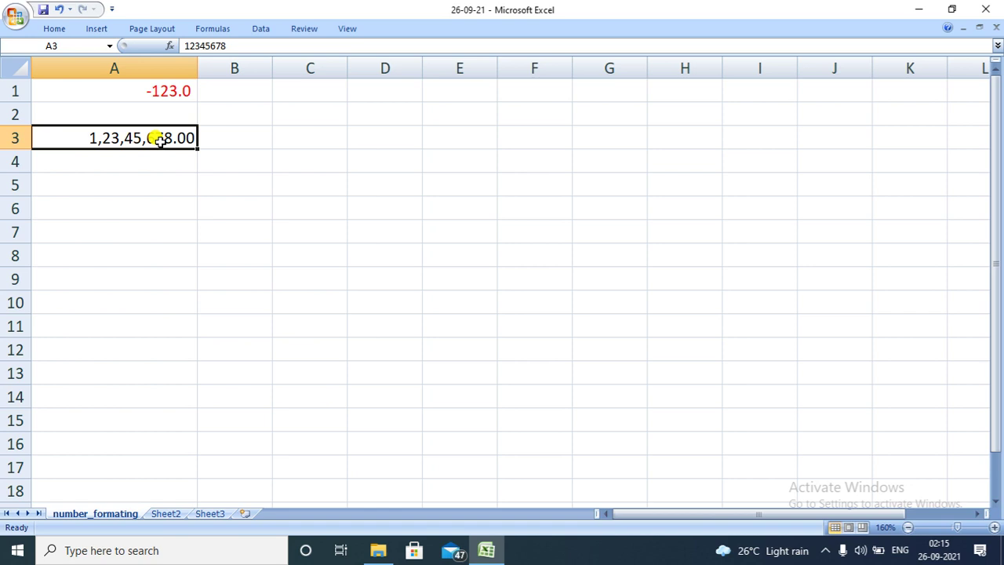
Set the decimal places of cell A3's Number format to 0
{"action": "key", "text": "ctrl+1"}
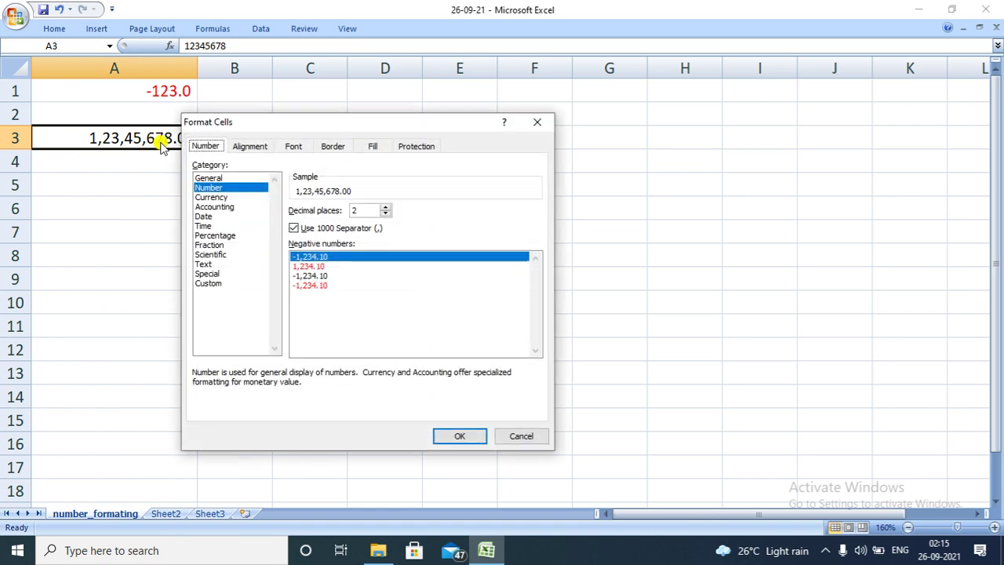
{"action": "left_click", "coordinate": [385, 214]}
{"action": "left_click", "coordinate": [385, 214]}
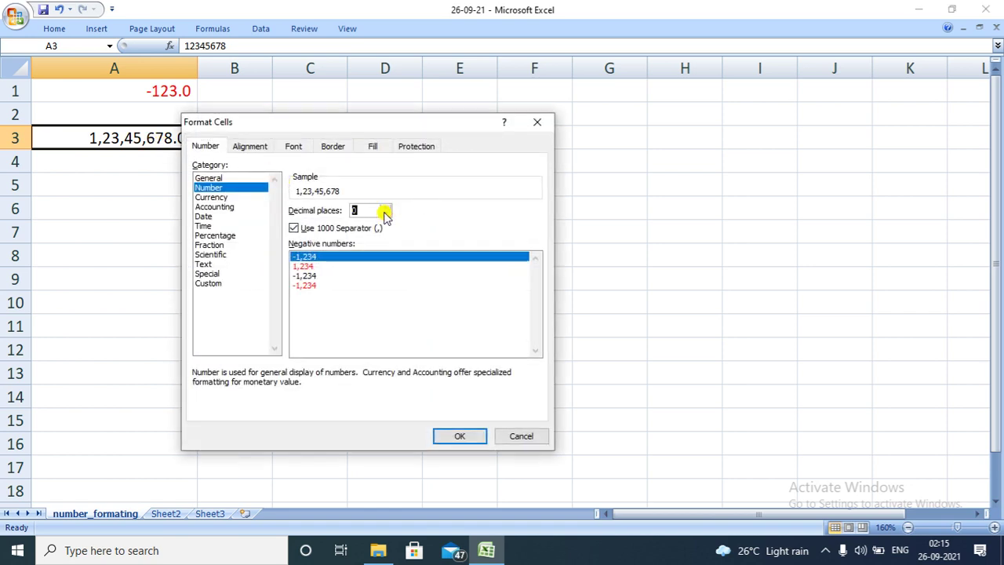
{"action": "left_click", "coordinate": [457, 438]}
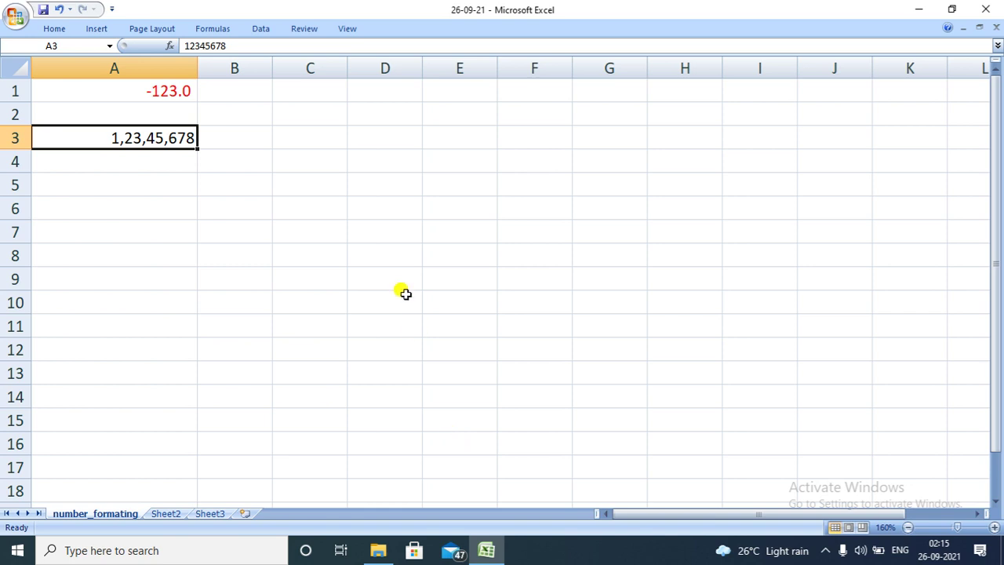
Widen column C and enter 123 in cell C1
{"action": "left_click_drag", "start_coordinate": [347, 71], "coordinate": [387, 71]}
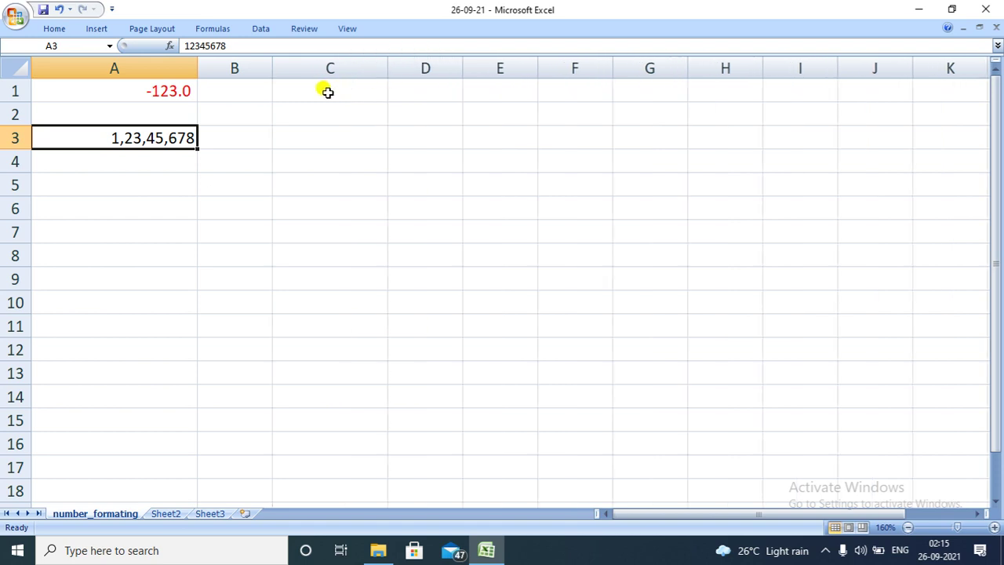
{"action": "left_click", "coordinate": [327, 92]}
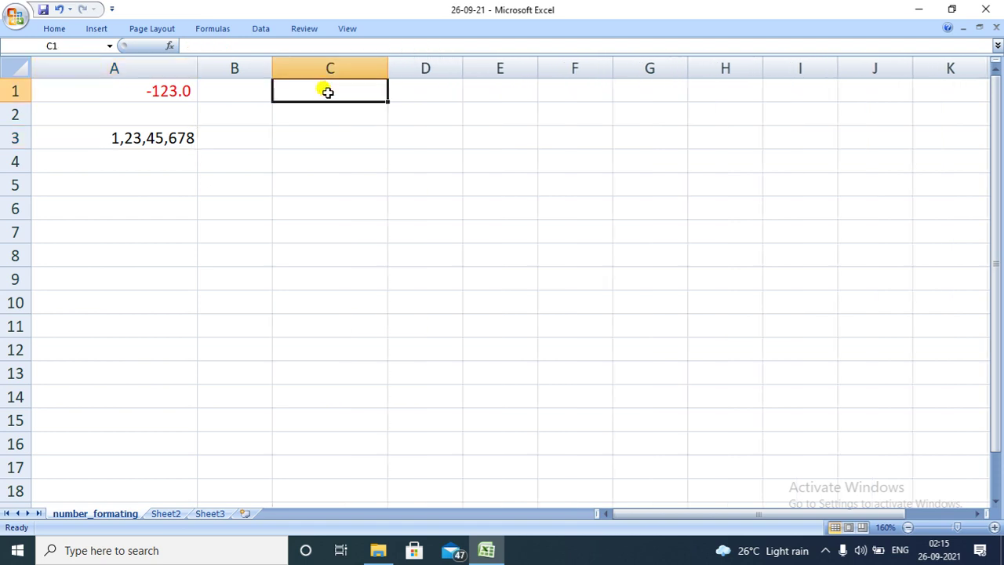
{"action": "type", "text": "123"}
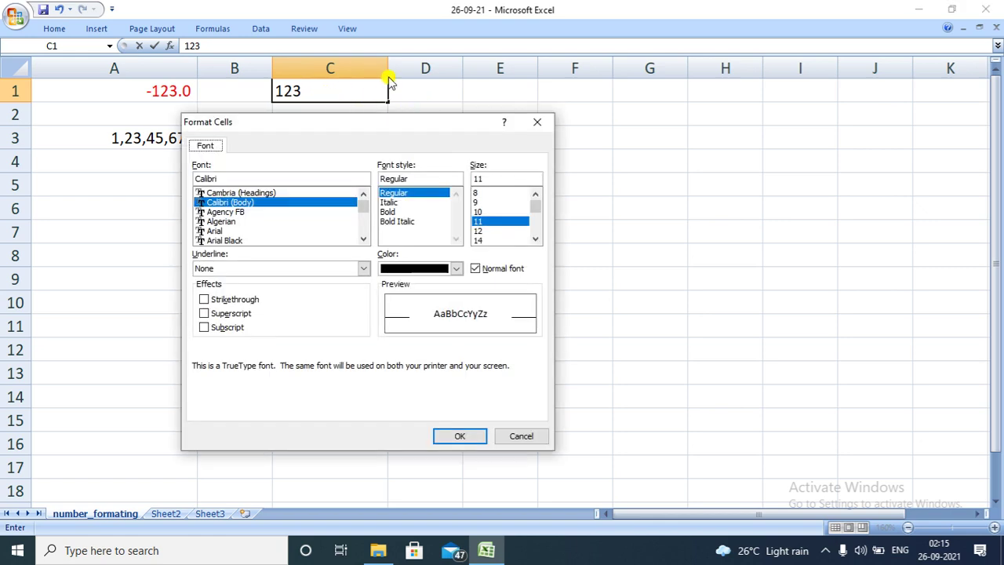
{"action": "left_click", "coordinate": [538, 123]}
{"action": "left_click", "coordinate": [356, 103]}
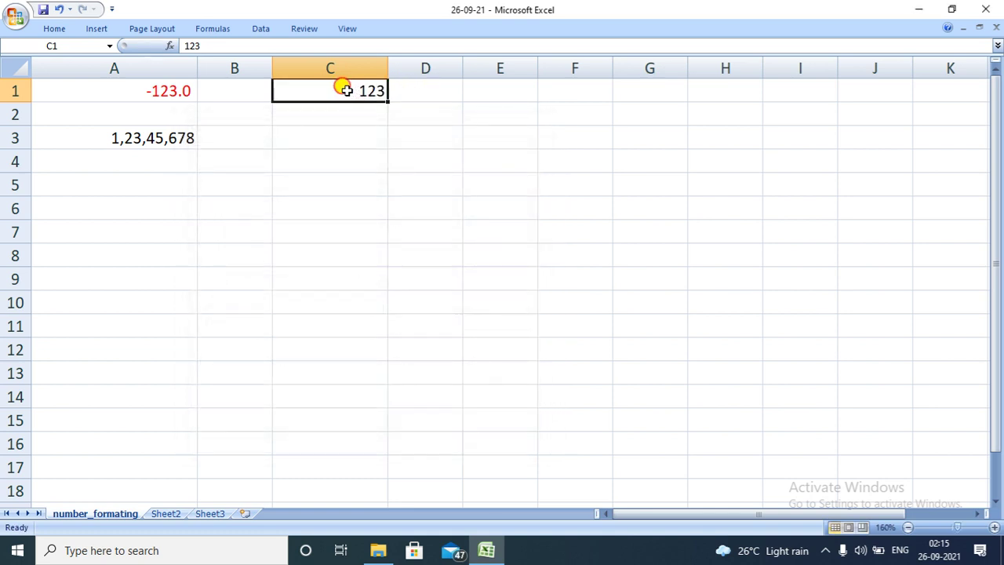
{"action": "left_click", "coordinate": [350, 155]}
Format cell C1 with the Currency category, 3 decimal places and the USD symbol
{"action": "left_click", "coordinate": [354, 96]}
{"action": "key", "text": "ctrl+1"}
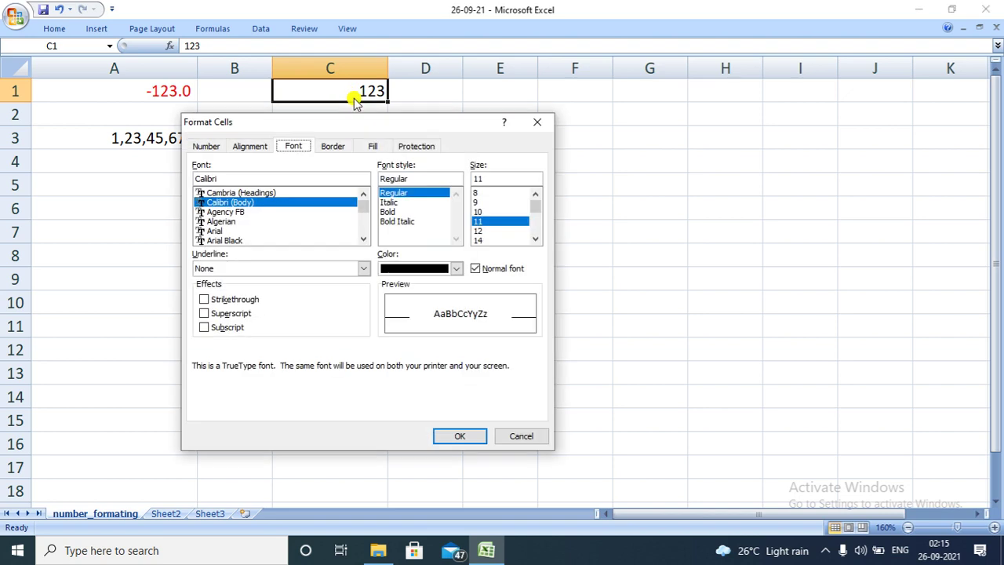
{"action": "left_click", "coordinate": [206, 147]}
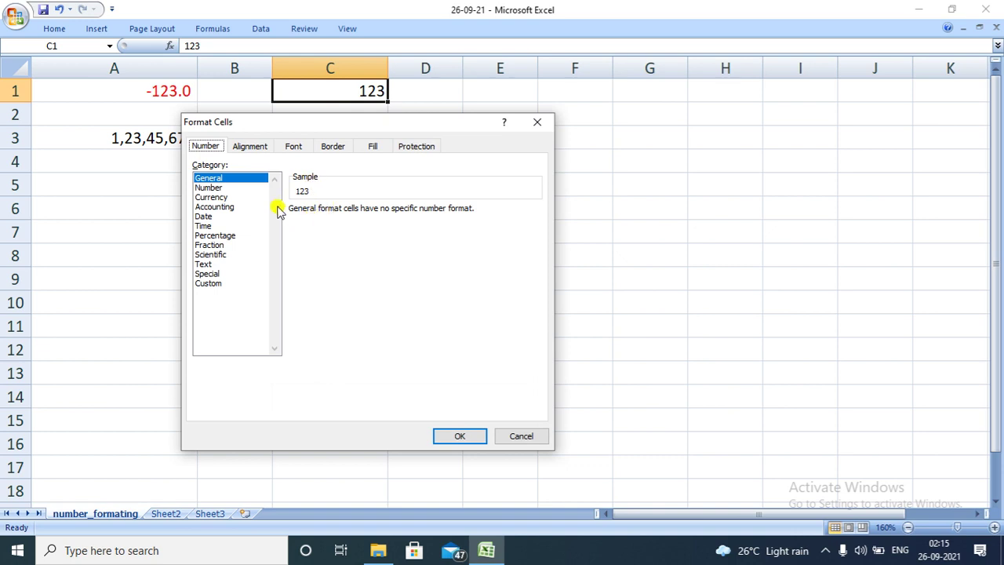
{"action": "left_click", "coordinate": [225, 197]}
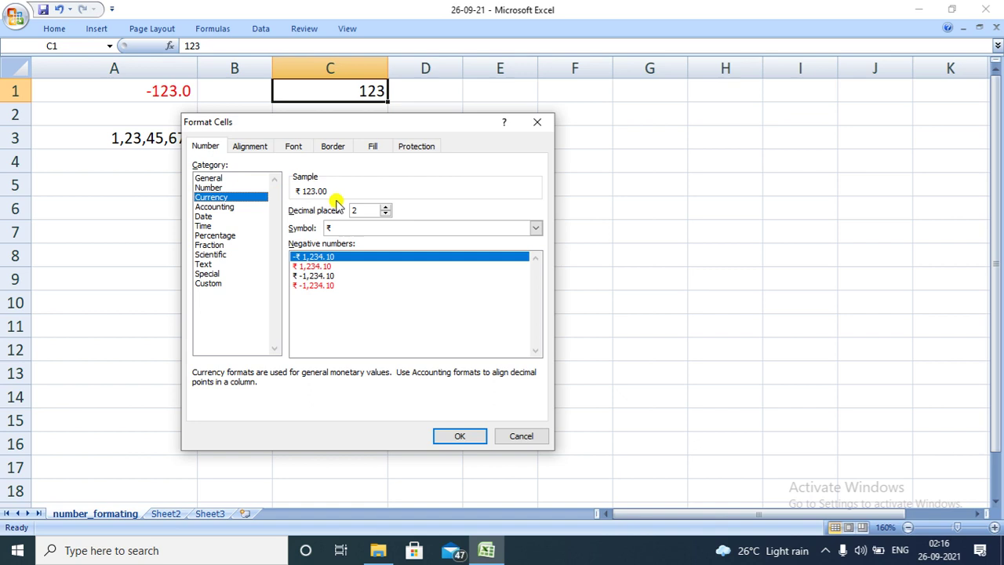
{"action": "left_click", "coordinate": [386, 207]}
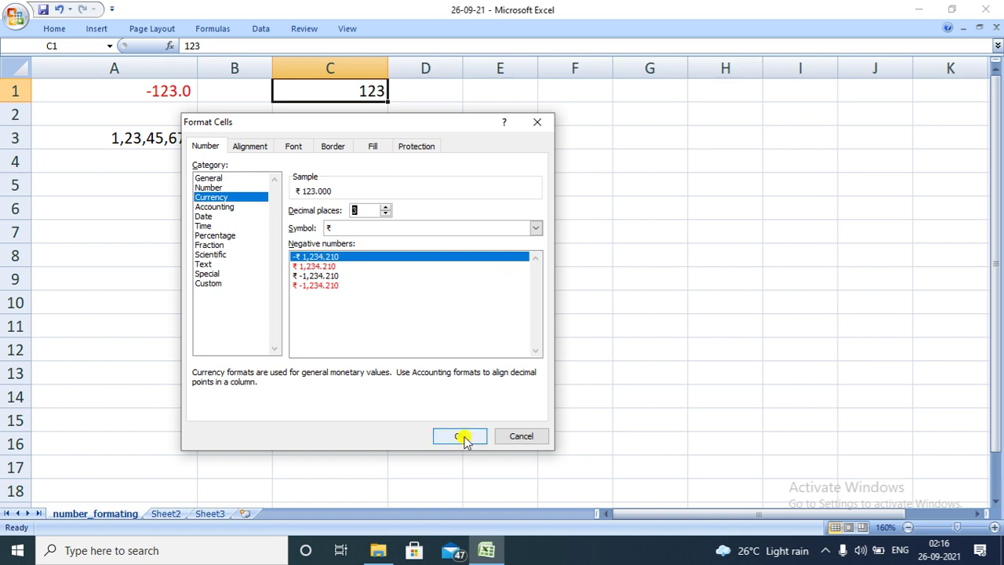
{"action": "left_click", "coordinate": [536, 228]}
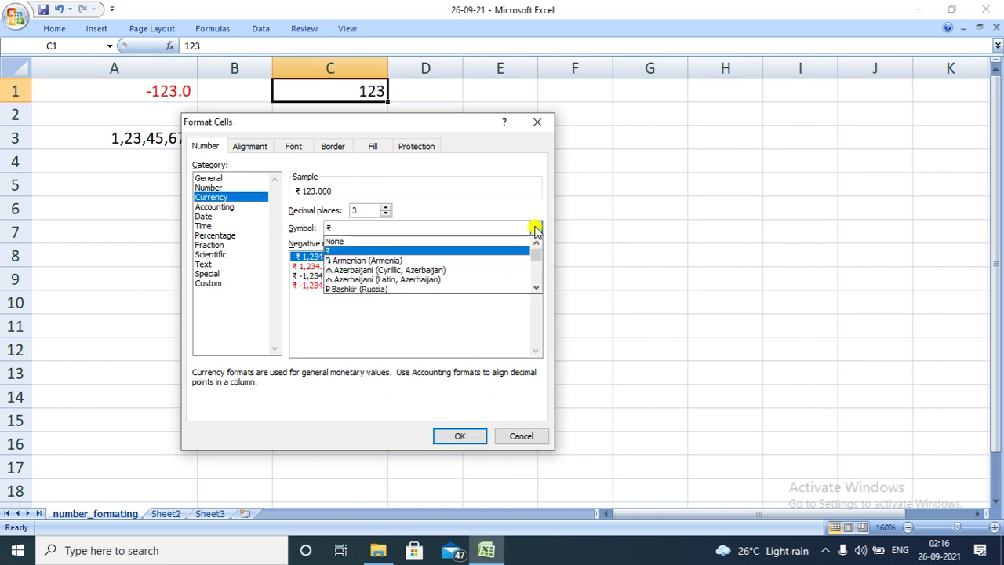
{"action": "mouse_move", "coordinate": [536, 246]}
{"action": "left_mouse_down"}
{"action": "mouse_move", "coordinate": [536, 276]}
{"action": "mouse_move", "coordinate": [536, 249]}
{"action": "left_mouse_up"}
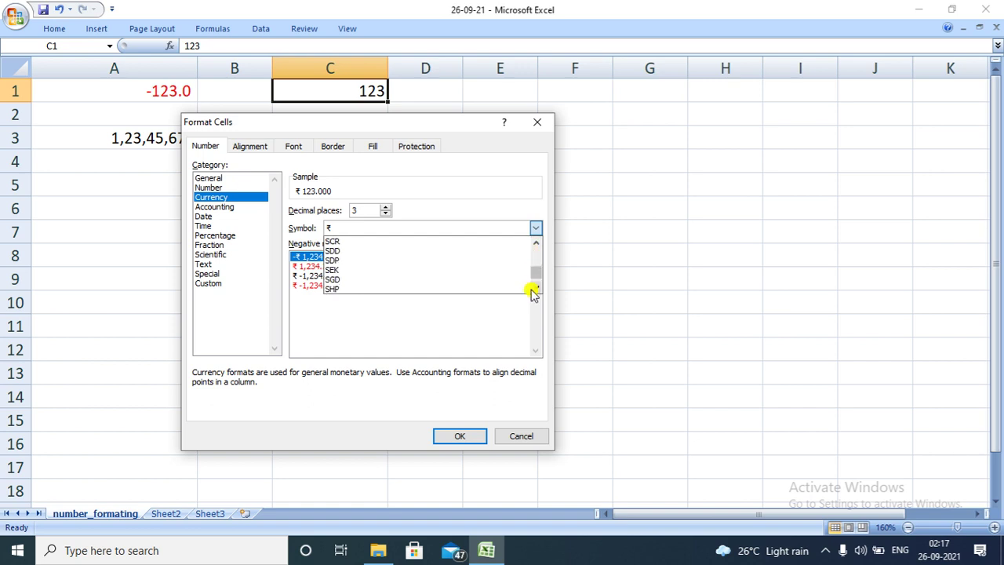
{"action": "left_click_drag", "start_coordinate": [532, 288], "coordinate": [532, 291]}
{"action": "left_click", "coordinate": [533, 290]}
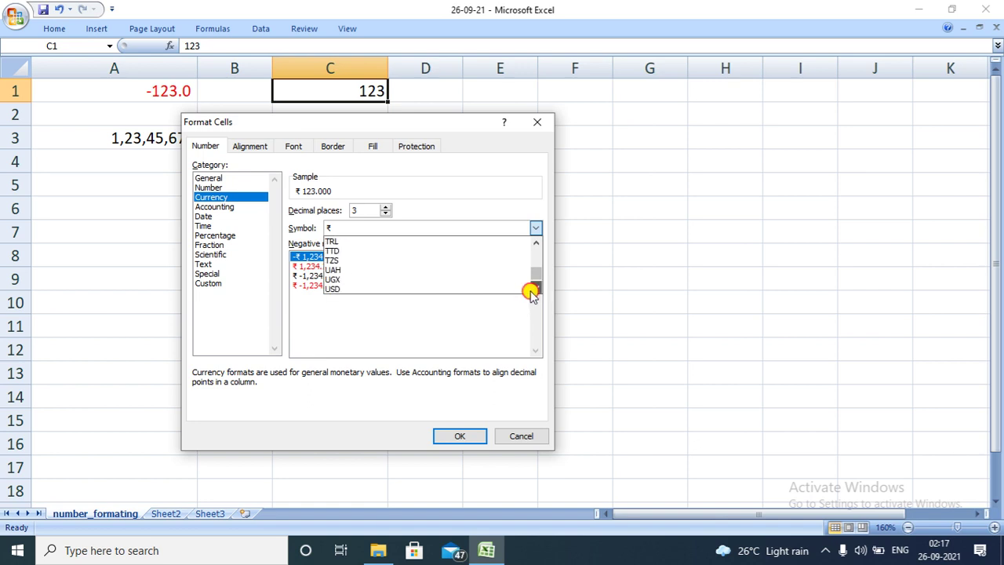
{"action": "left_click", "coordinate": [415, 291]}
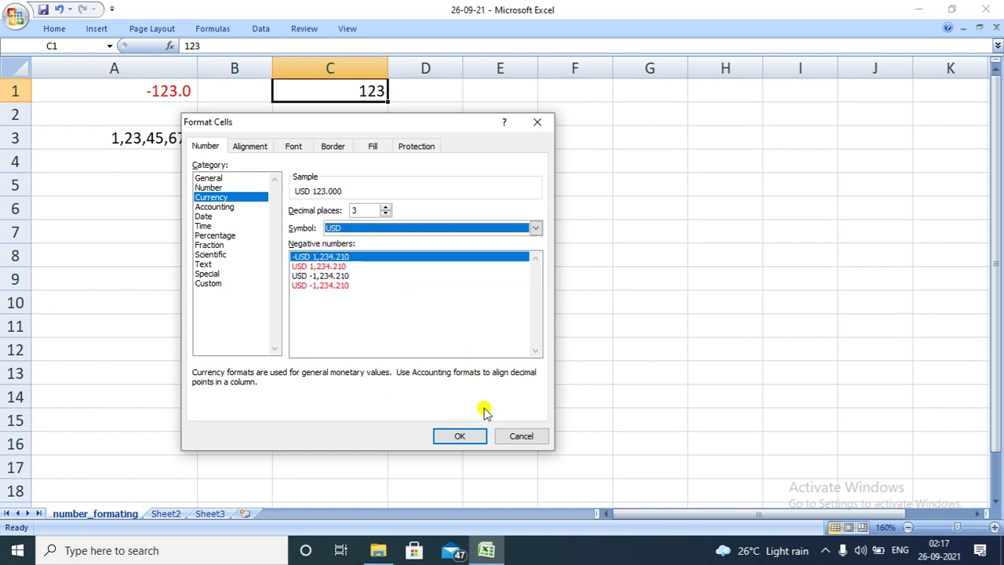
{"action": "left_click", "coordinate": [455, 441]}
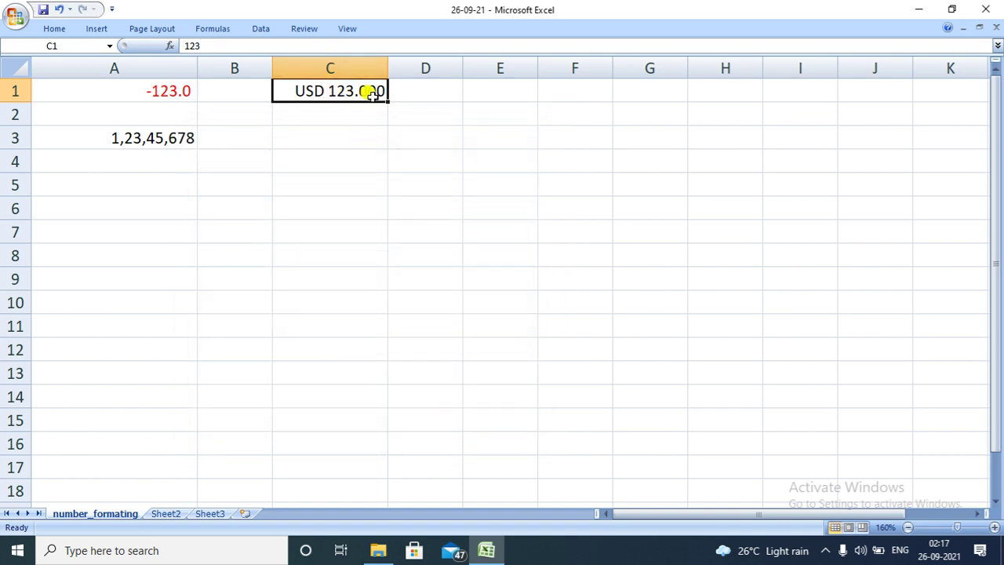
Change the currency symbol of cell C1's format to ₹
{"action": "key", "text": "ctrl+1"}
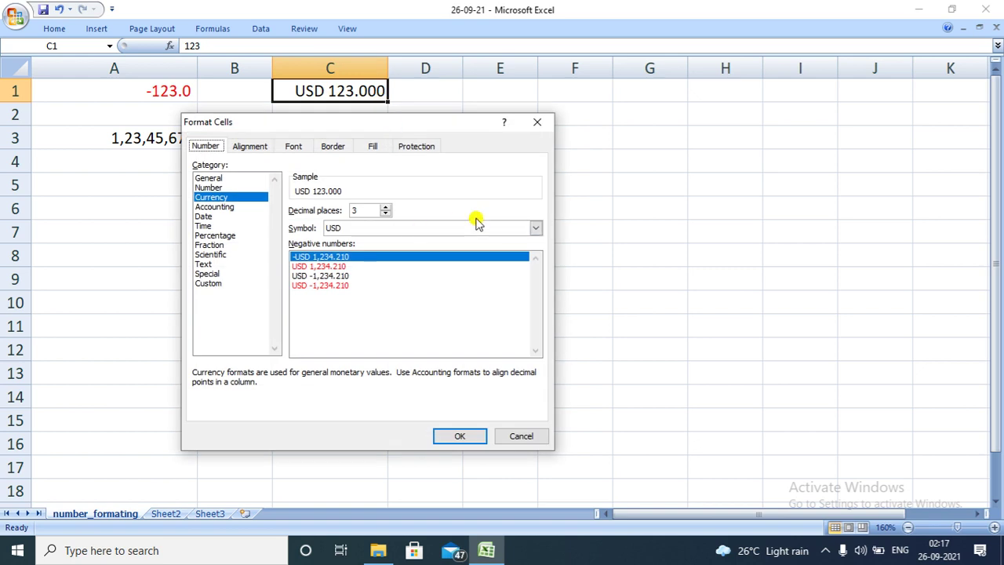
{"action": "left_click", "coordinate": [535, 227]}
{"action": "left_click", "coordinate": [536, 271]}
{"action": "left_click_drag", "start_coordinate": [535, 270], "coordinate": [536, 242]}
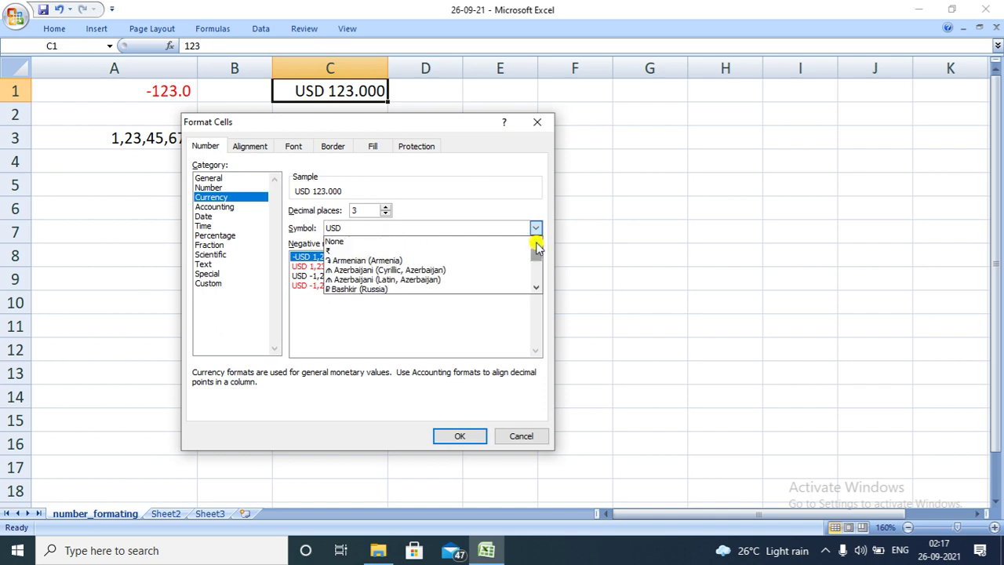
{"action": "left_click", "coordinate": [381, 250]}
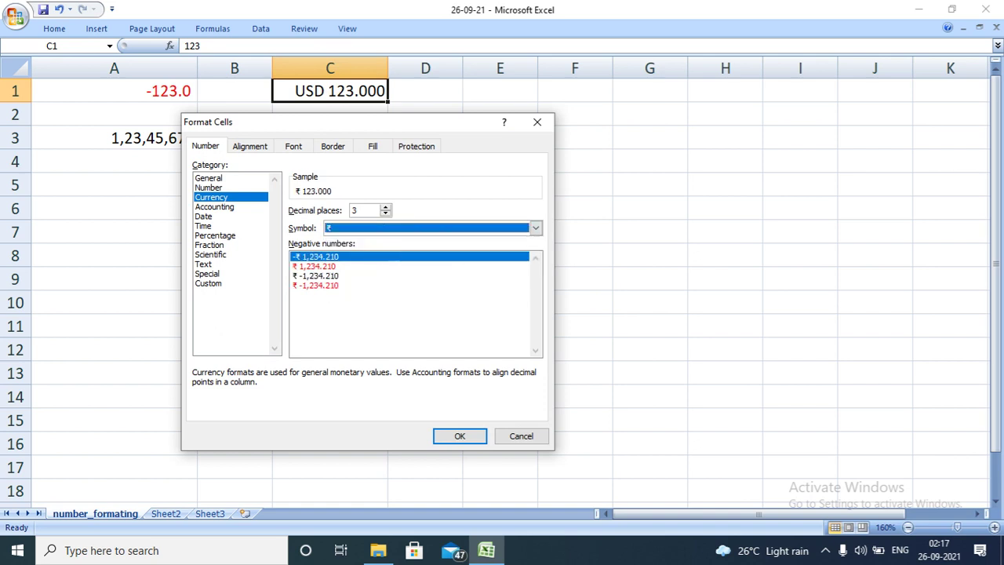
{"action": "left_click", "coordinate": [459, 437]}
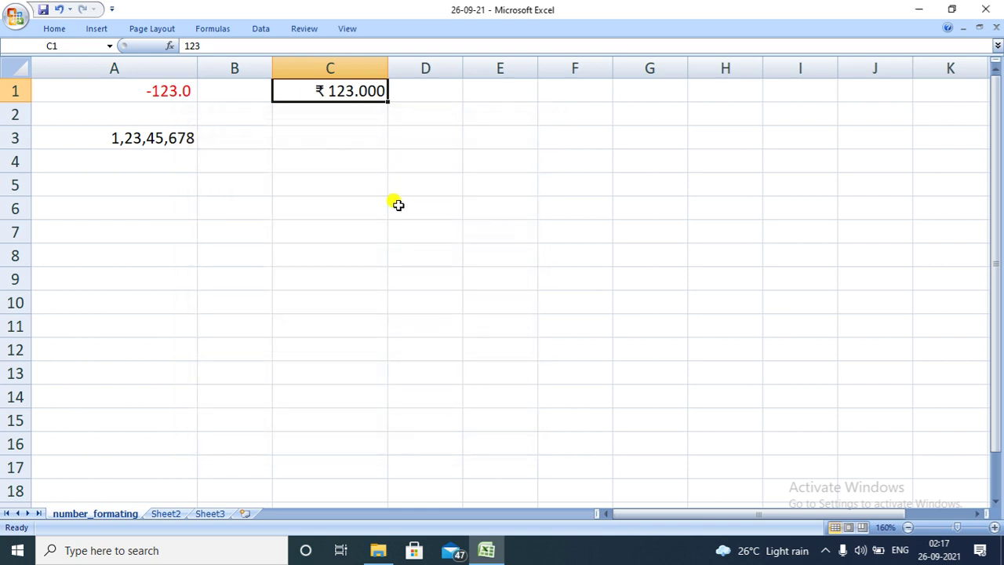
Enter 123 in cell C4
{"action": "key", "text": "Down"}
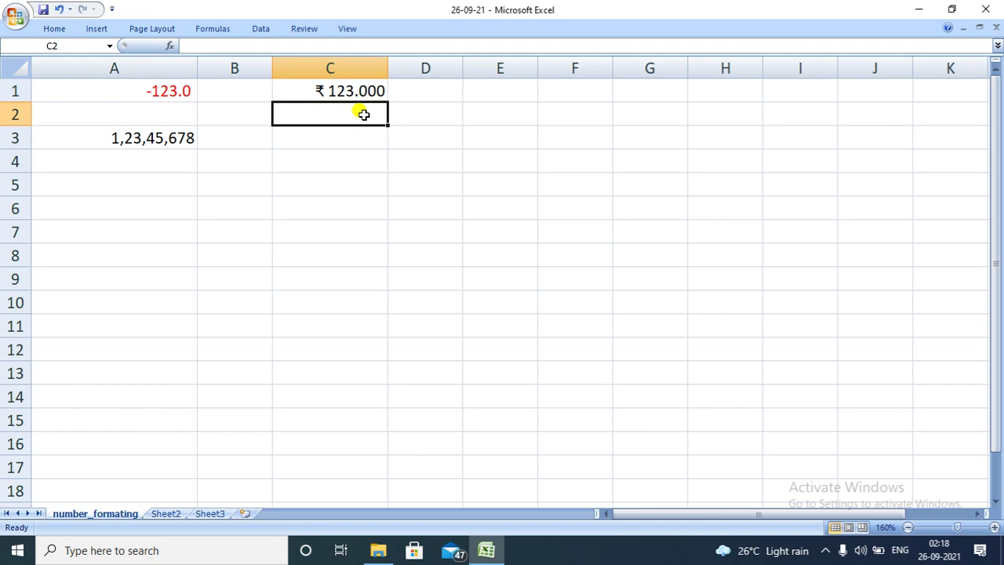
{"action": "left_click", "coordinate": [325, 160]}
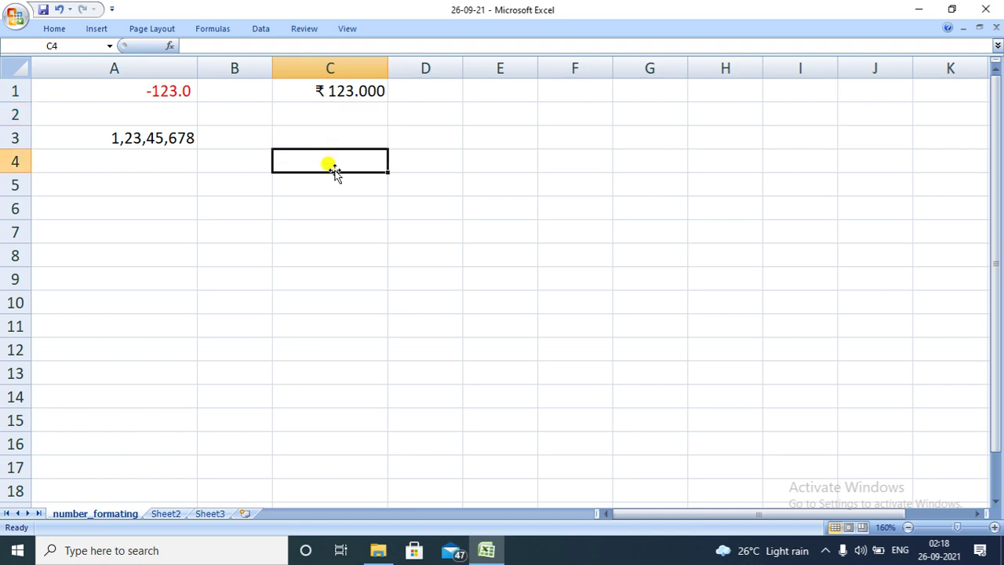
{"action": "type", "text": "123"}
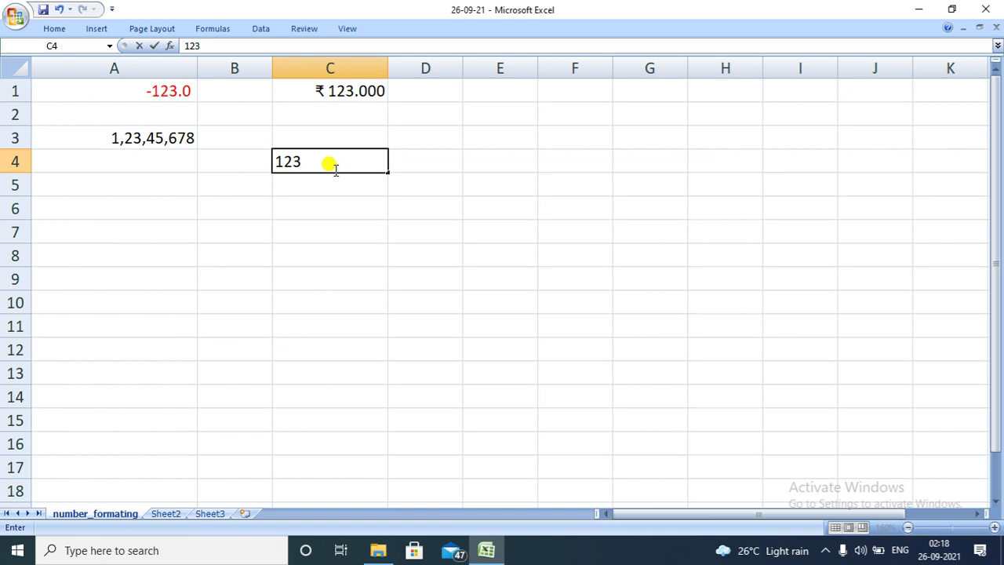
{"action": "type", "text": "1"}
{"action": "key", "text": "BackSpace"}
{"action": "key", "text": "Return"}
Format cell C4 with the Accounting category, 3 decimal places and the ₹ symbol
{"action": "left_click", "coordinate": [337, 159]}
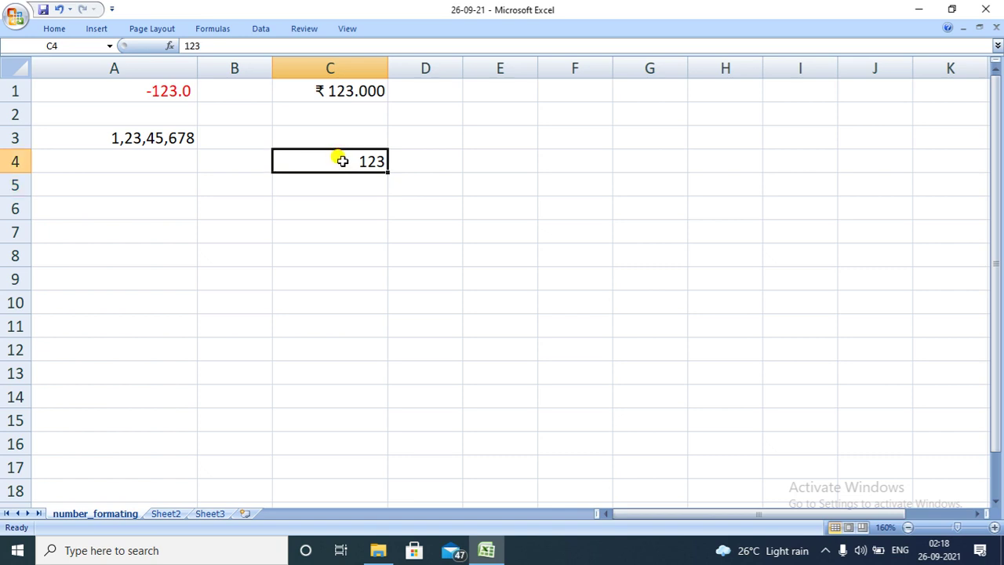
{"action": "key", "text": "ctrl+1"}
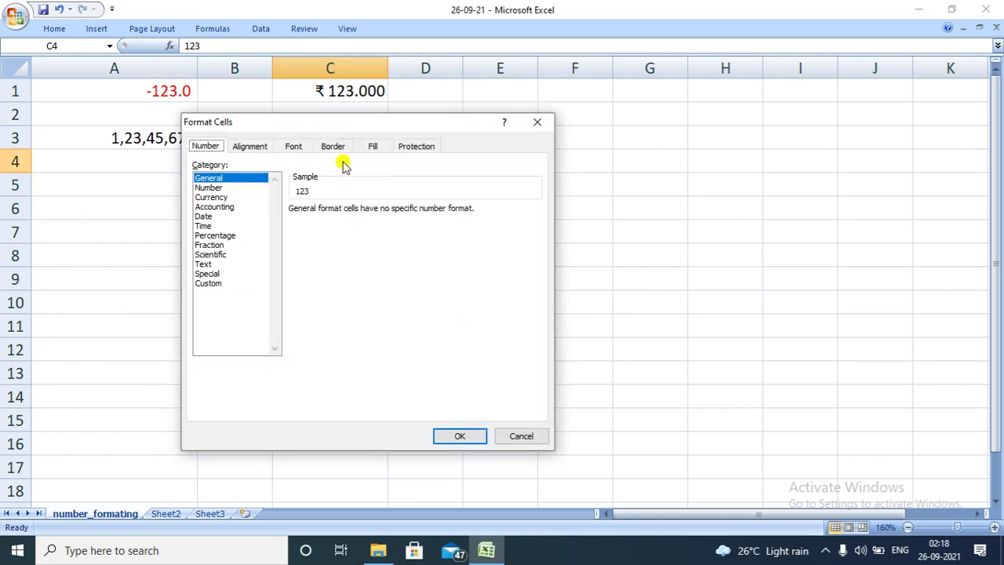
{"action": "left_click", "coordinate": [234, 209]}
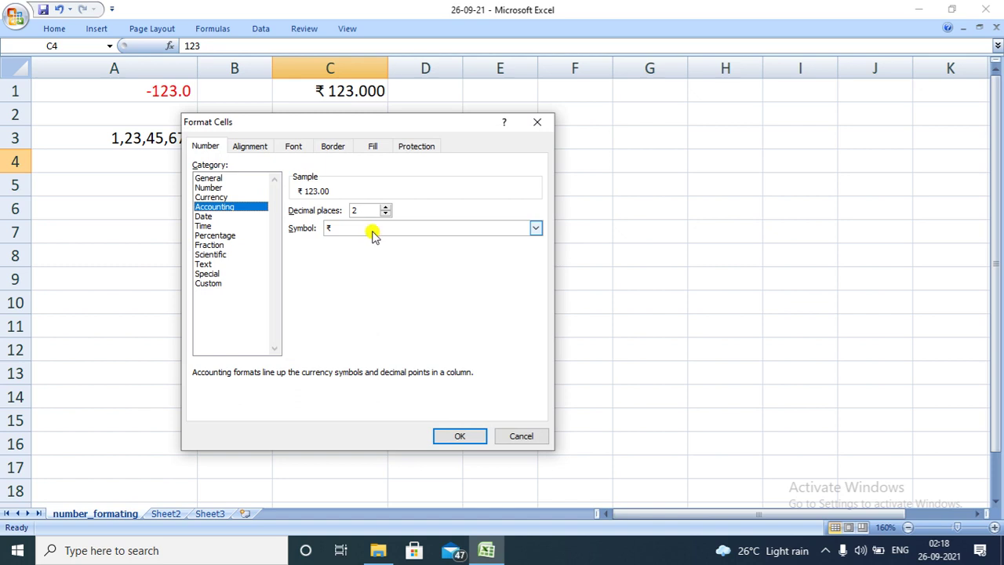
{"action": "left_click", "coordinate": [386, 207]}
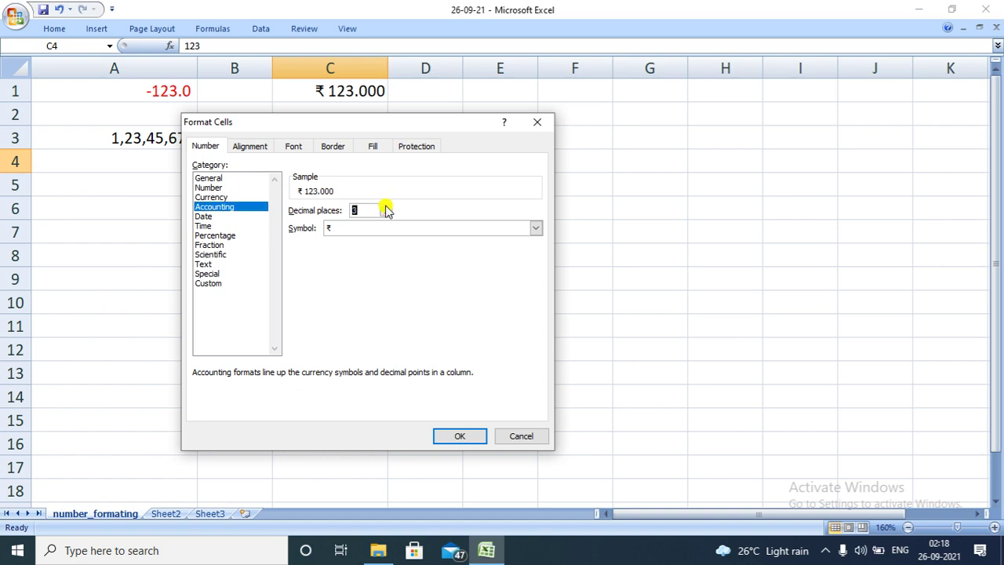
{"action": "left_click", "coordinate": [463, 437]}
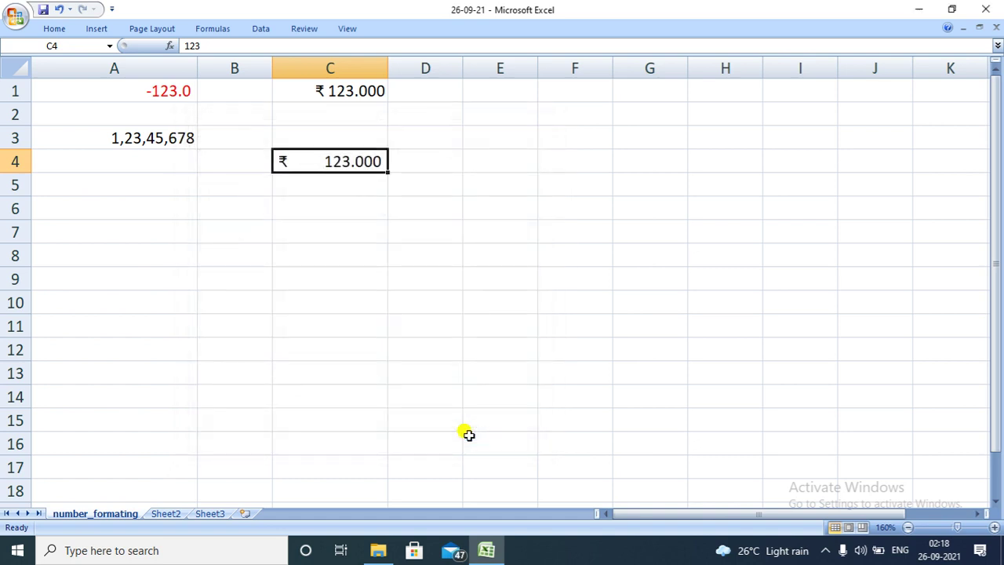
{"action": "key", "text": "Return"}
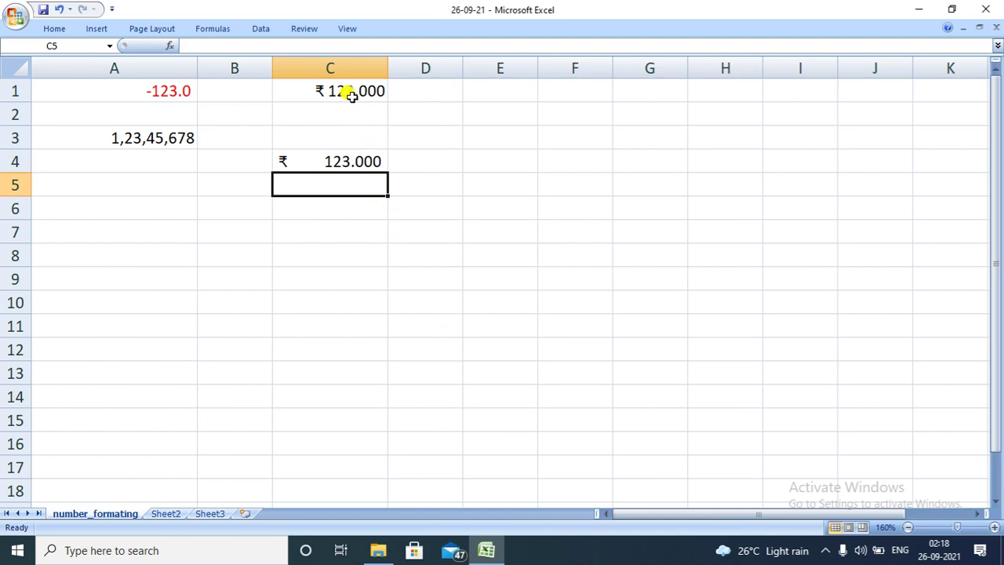
Review the Accounting format settings applied to cell C4 without changing them
{"action": "left_click", "coordinate": [324, 159]}
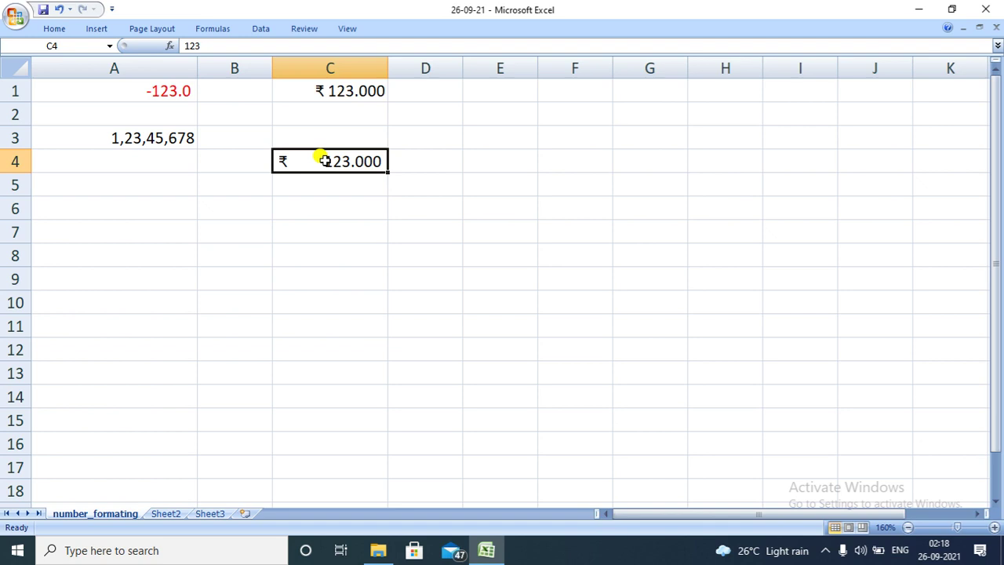
{"action": "key", "text": "ctrl+1"}
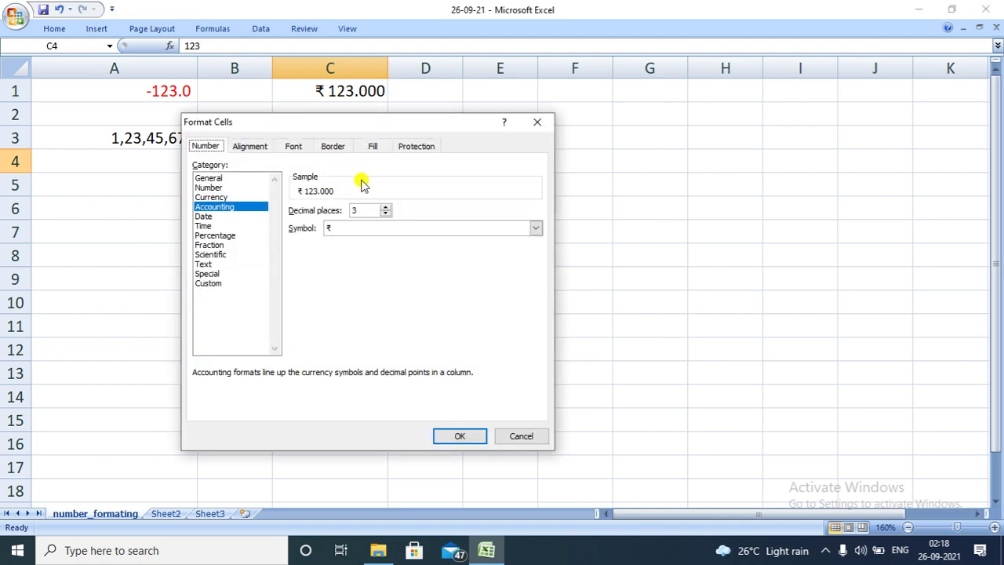
{"action": "left_click", "coordinate": [537, 121]}
Label the two formatted amounts by entering Currency in cell D1 and Accounting in cell D4
{"action": "left_click", "coordinate": [428, 90]}
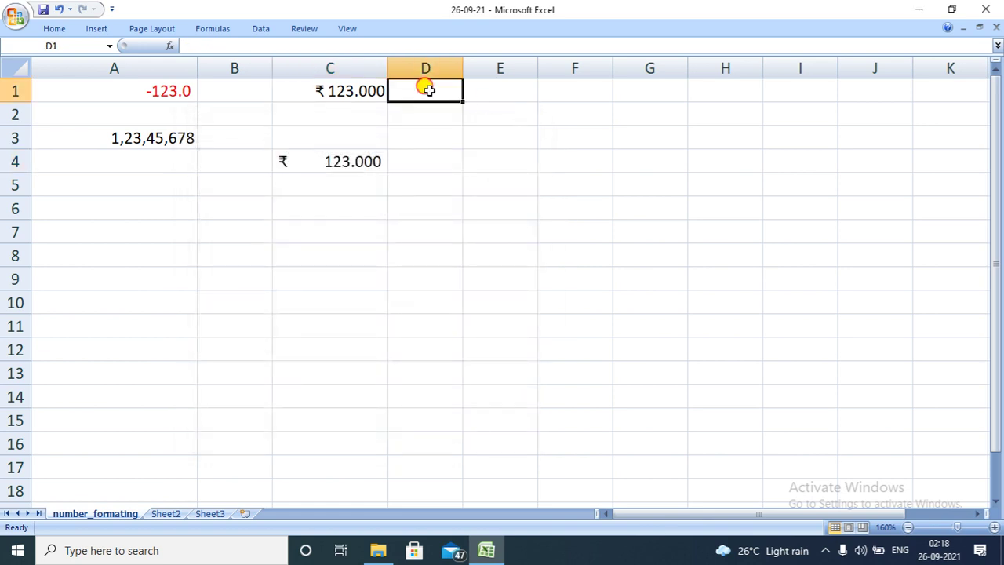
{"action": "type", "text": "C"}
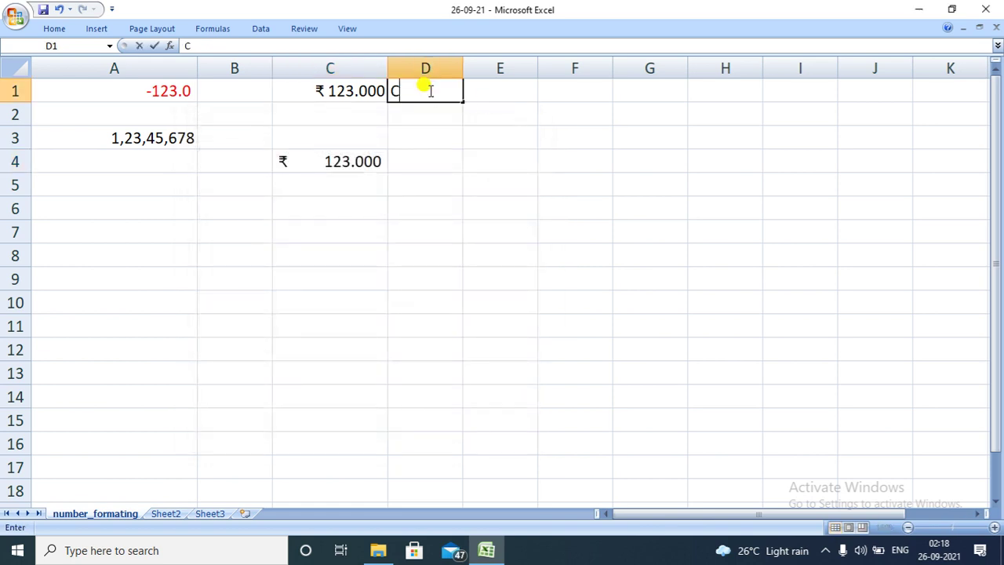
{"action": "type", "text": "urrency"}
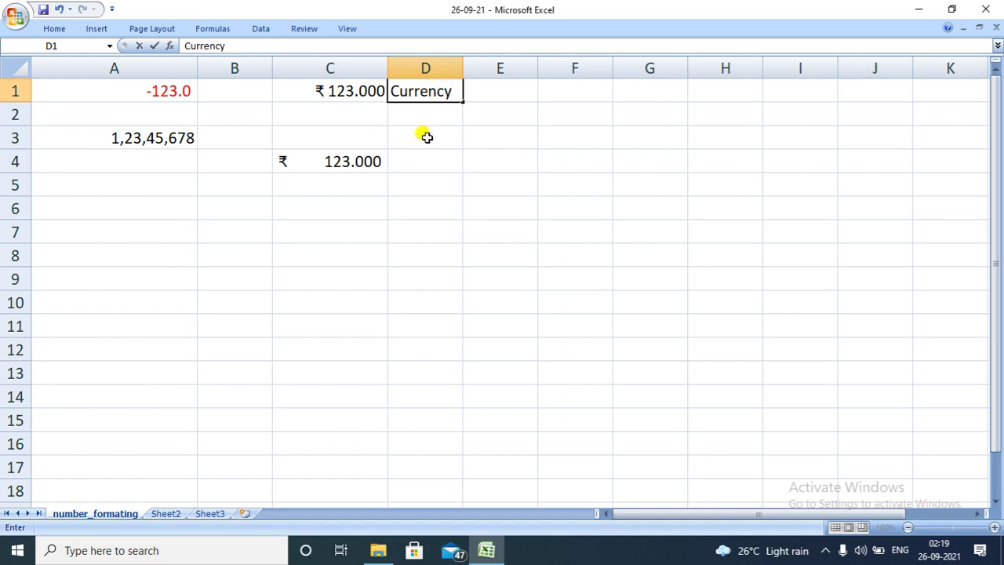
{"action": "double_click", "coordinate": [402, 161]}
{"action": "type", "text": "Ac"}
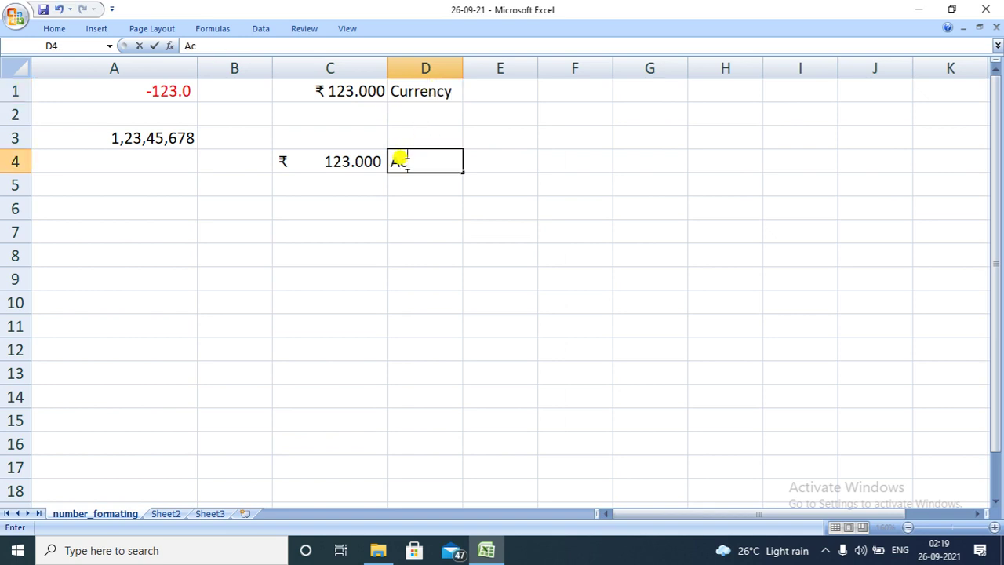
{"action": "type", "text": "counting"}
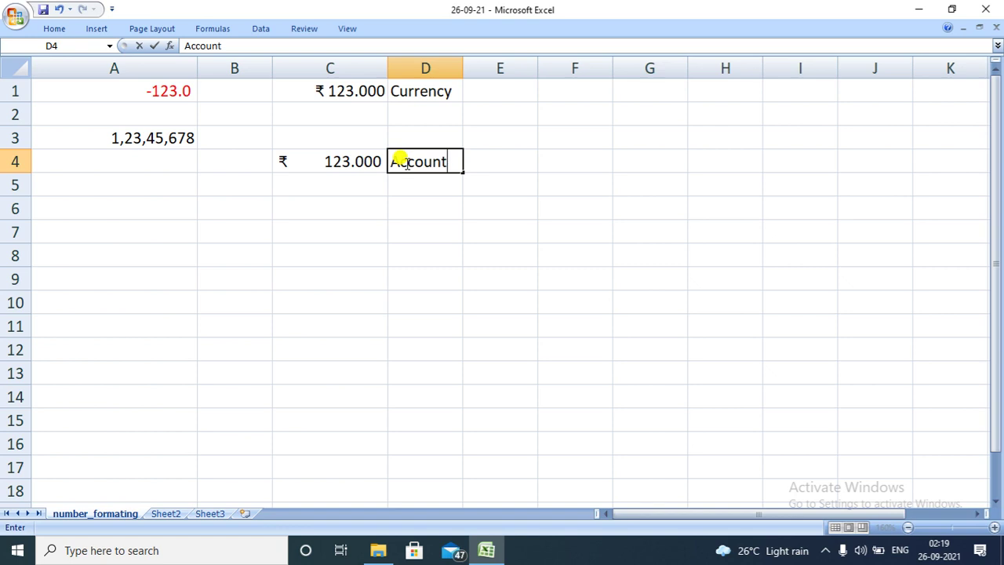
Widen column D to fit the Accounting label and select cell D1
{"action": "left_click", "coordinate": [464, 68]}
{"action": "left_click_drag", "start_coordinate": [463, 68], "coordinate": [498, 68]}
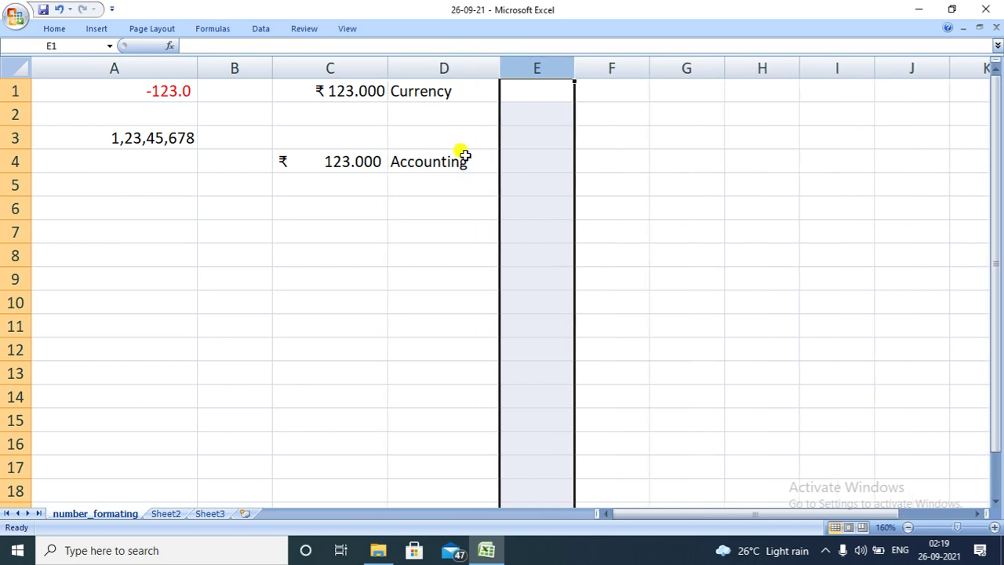
{"action": "left_click", "coordinate": [432, 88]}
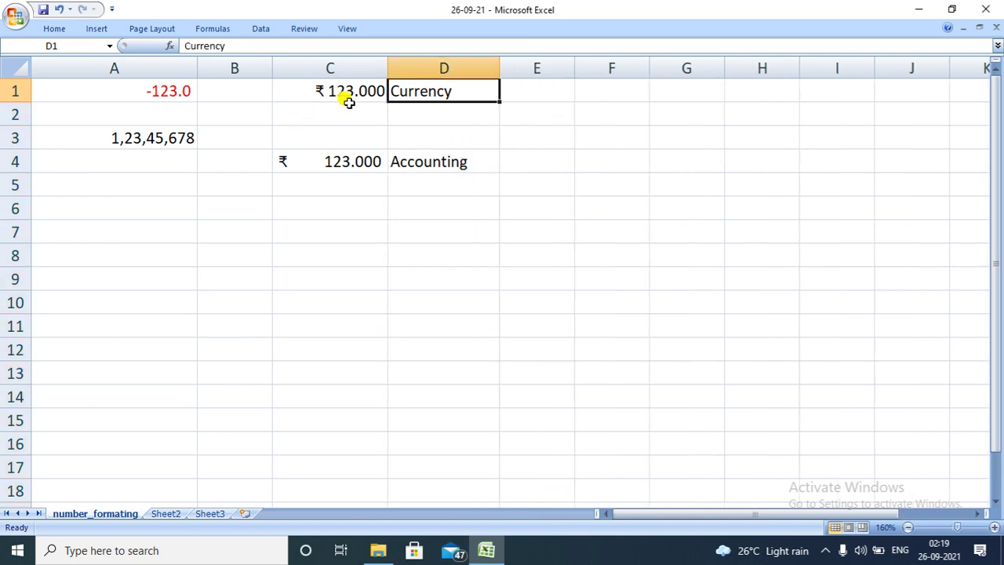
Compare the Currency amount in C1 with the Accounting amount in C4, and review C4's number format settings
{"action": "left_click", "coordinate": [359, 160]}
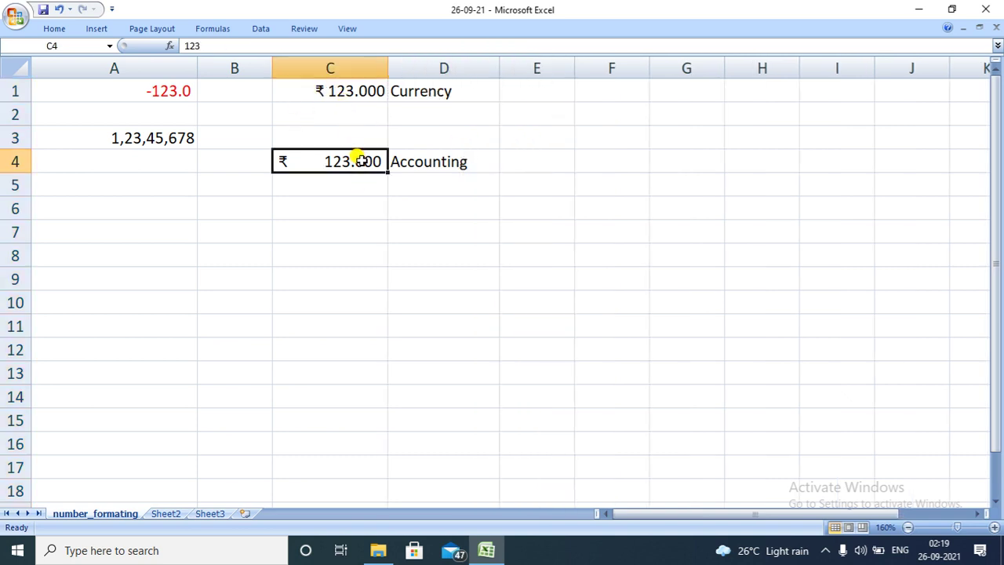
{"action": "left_click", "coordinate": [363, 91]}
{"action": "left_click", "coordinate": [362, 162]}
{"action": "key", "text": "ctrl+1"}
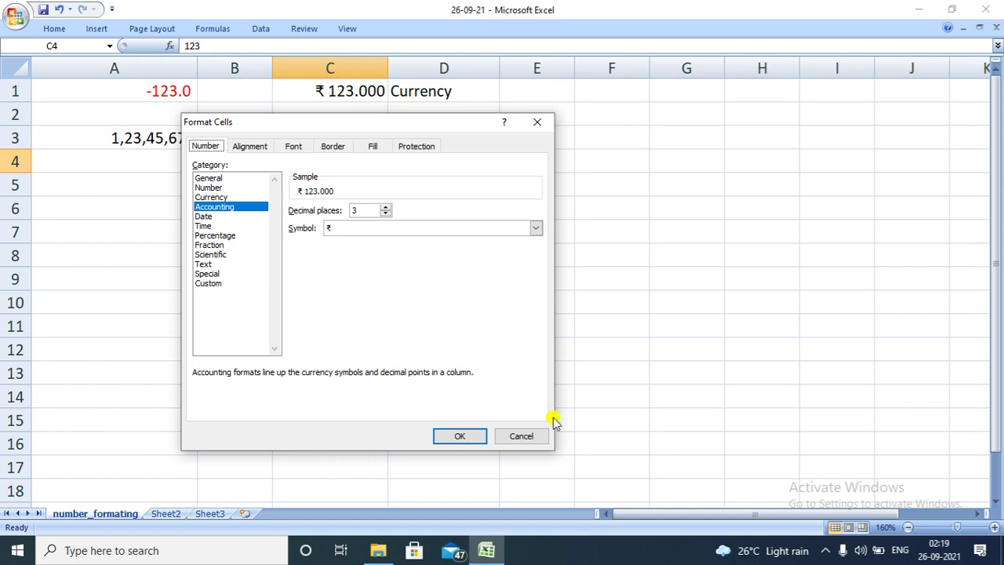
{"action": "left_click", "coordinate": [476, 437]}
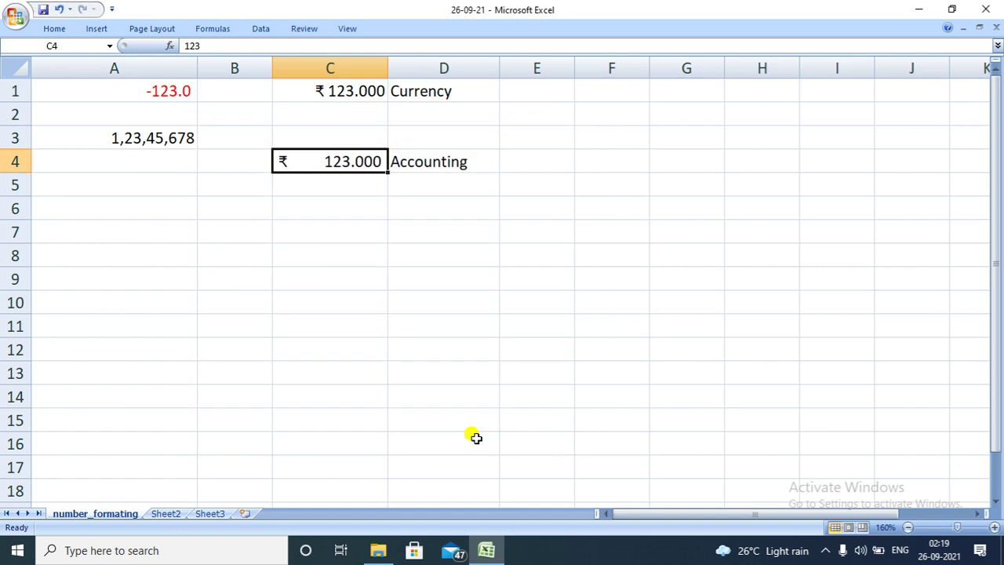
{"action": "left_click", "coordinate": [335, 187]}
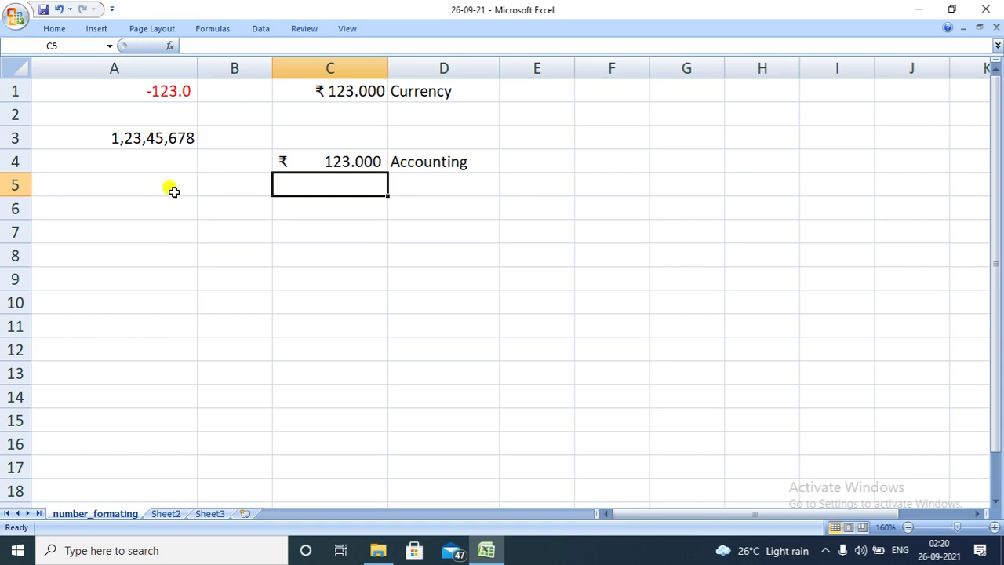
Enter the date 26-09-21 in cell A7
{"action": "left_click", "coordinate": [127, 233]}
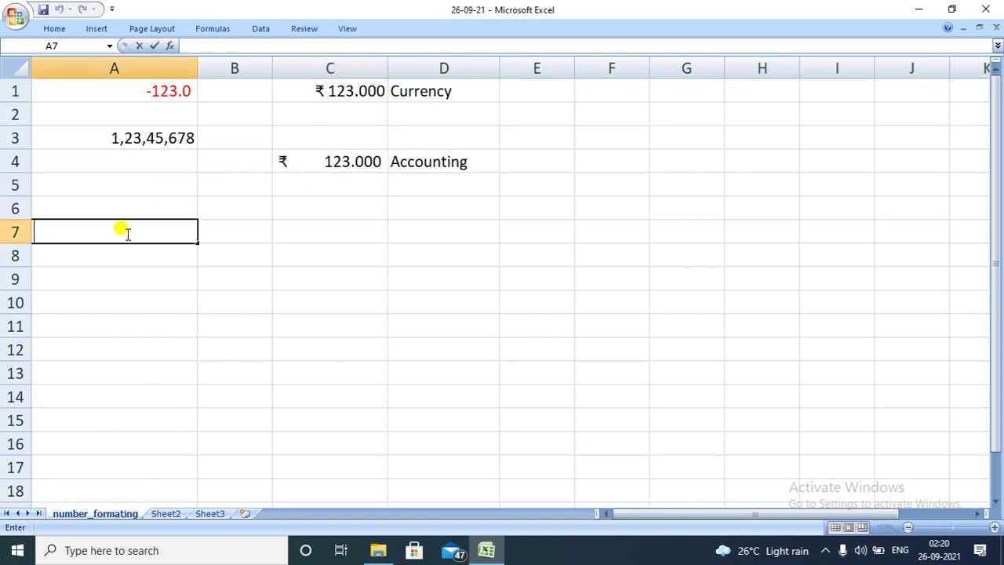
{"action": "type", "text": "26-09-21"}
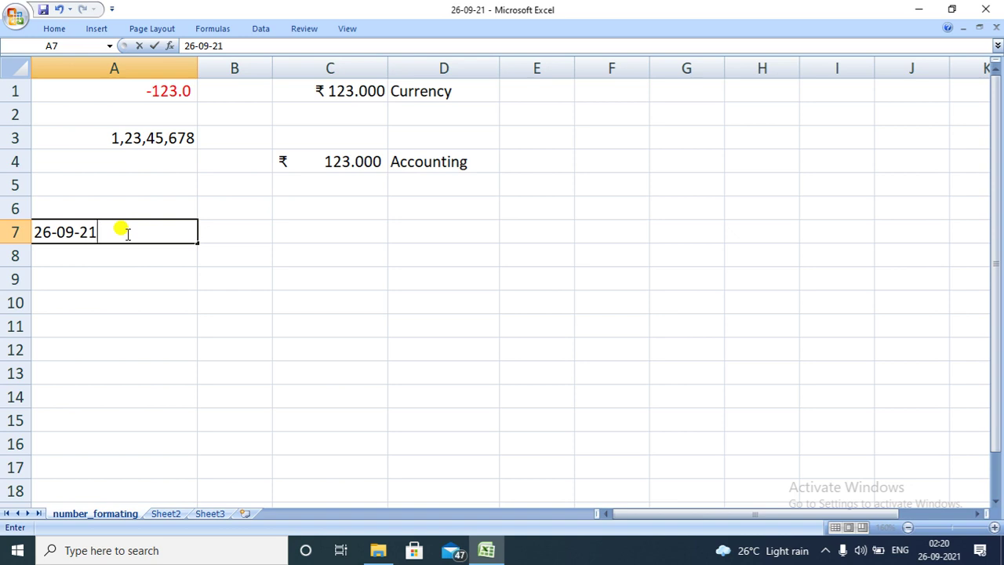
{"action": "key", "text": "Return"}
Format the date in cell A7 with the Date type "Wednesday, 14 March, 2001"
{"action": "left_click", "coordinate": [134, 234]}
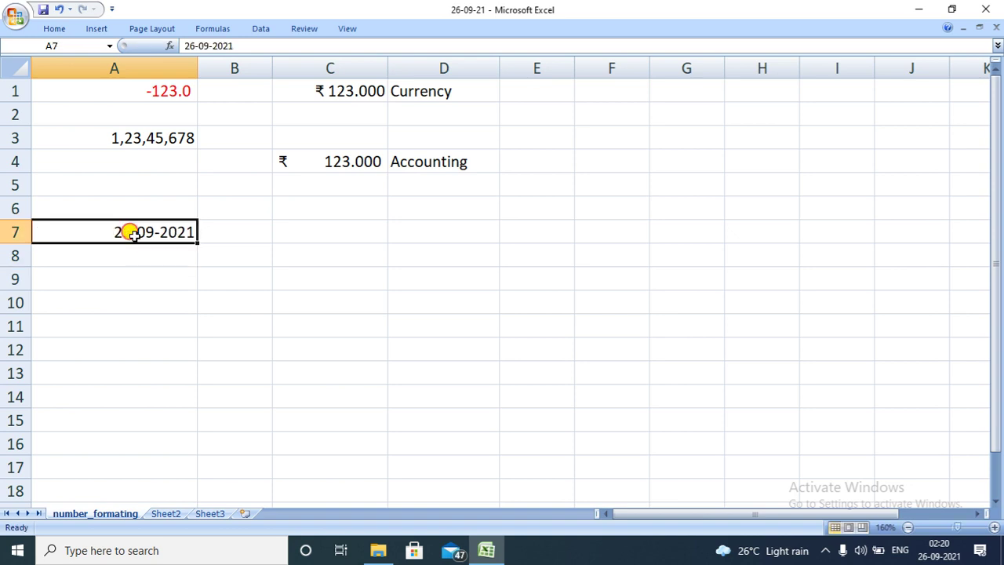
{"action": "key", "text": "ctrl+1"}
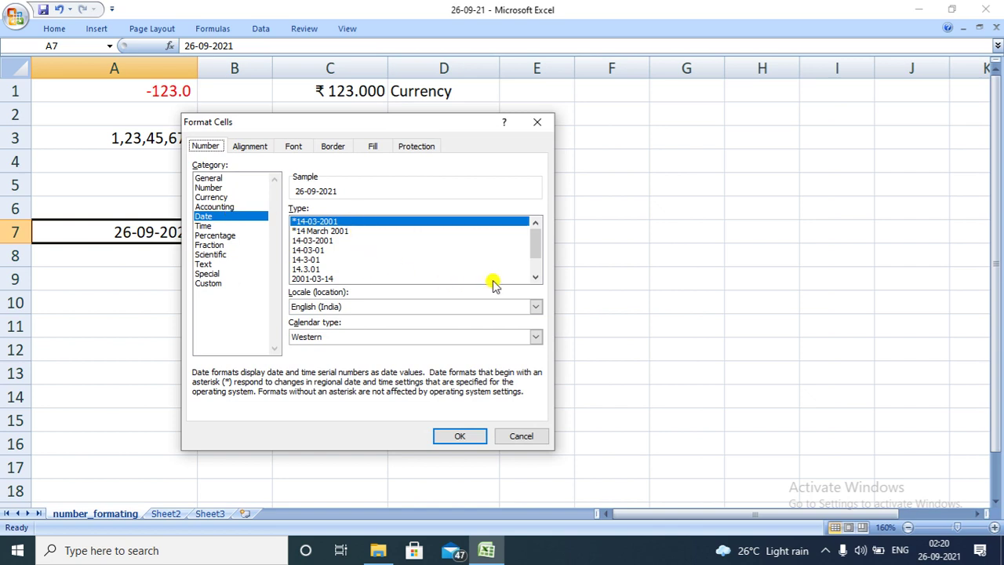
{"action": "left_click", "coordinate": [534, 277]}
{"action": "left_click", "coordinate": [534, 276]}
{"action": "left_click", "coordinate": [534, 277]}
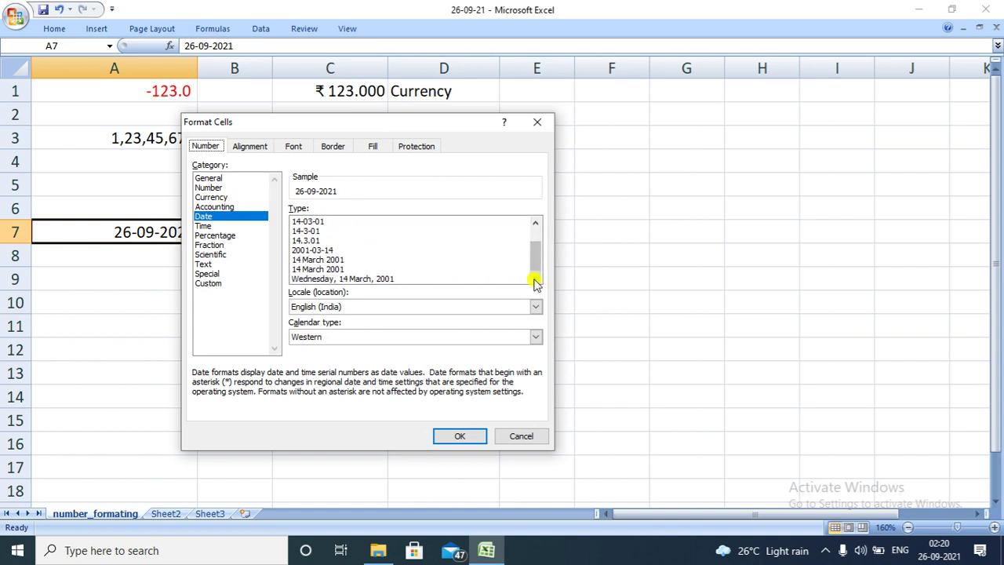
{"action": "left_click", "coordinate": [396, 281]}
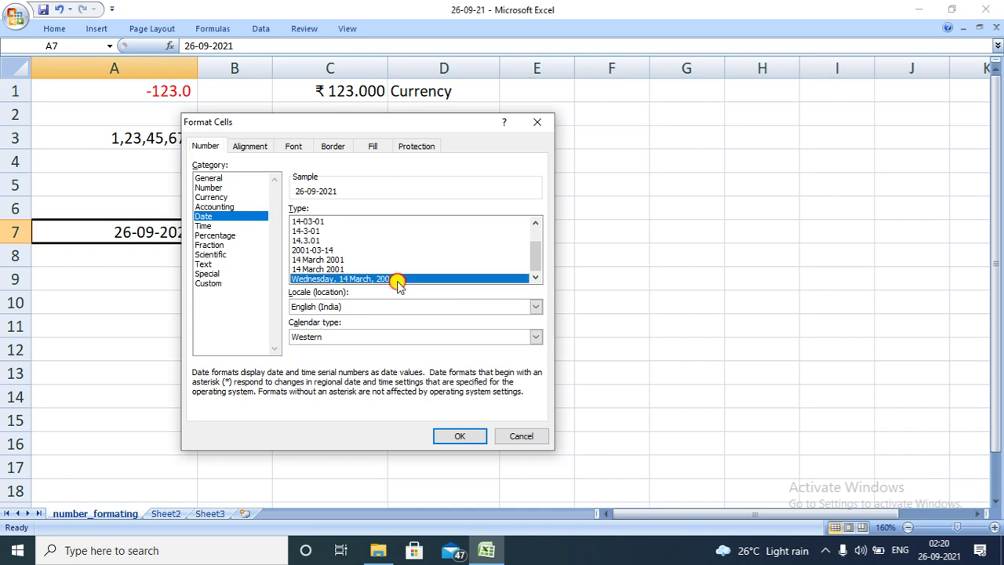
{"action": "left_click", "coordinate": [464, 435]}
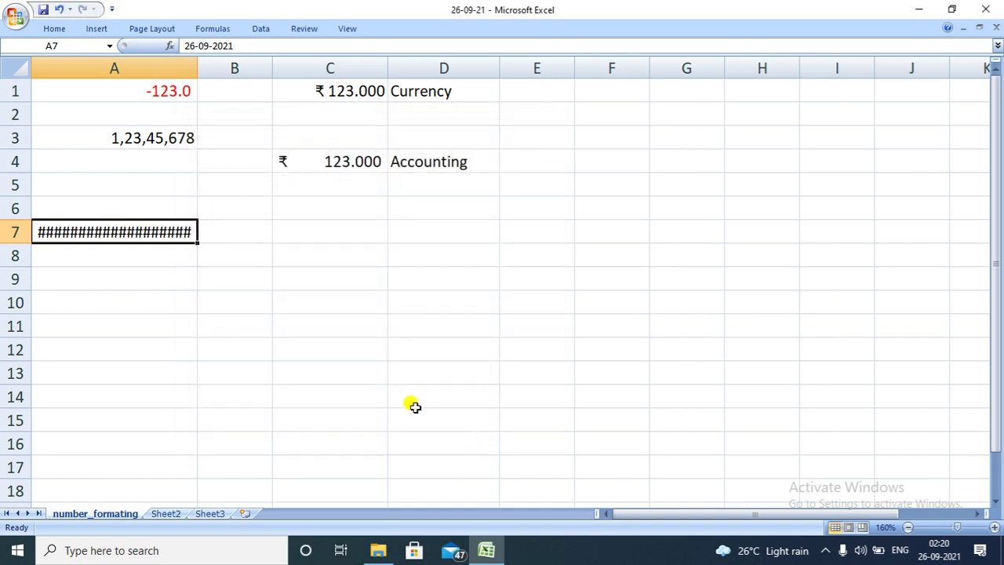
{"action": "left_click_drag", "start_coordinate": [199, 69], "coordinate": [232, 69]}
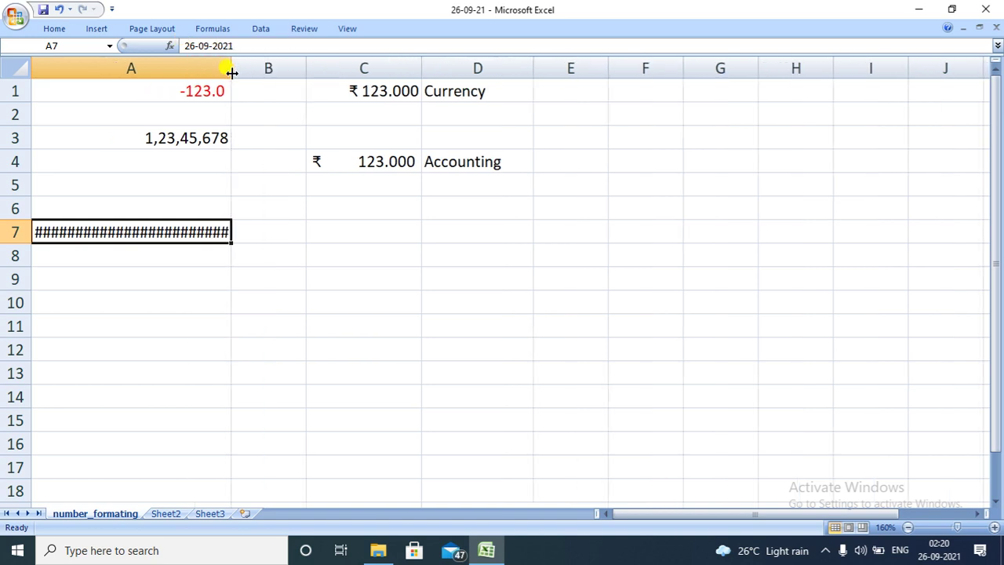
{"action": "left_click", "coordinate": [266, 218]}
{"action": "double_click", "coordinate": [206, 229]}
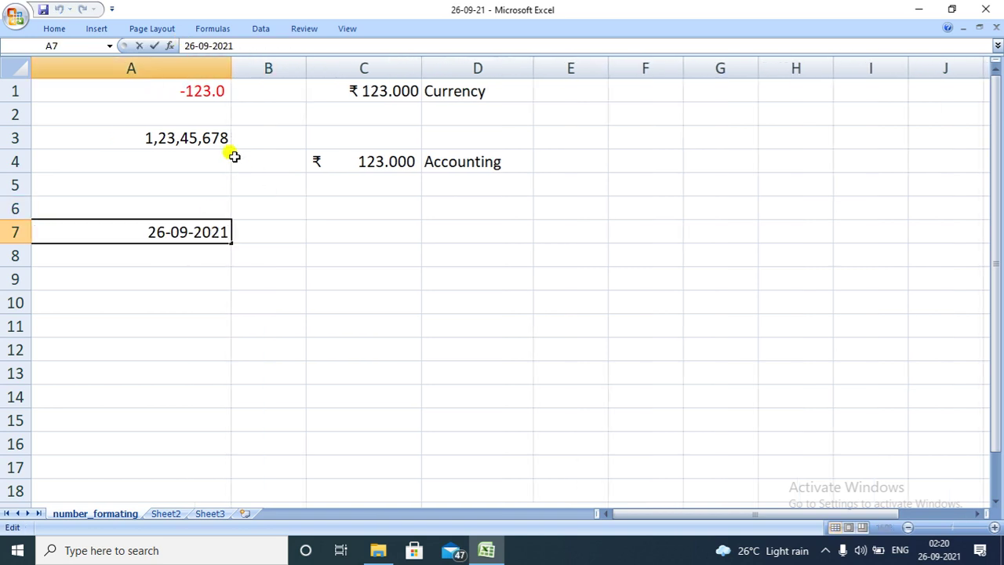
{"action": "double_click", "coordinate": [189, 230]}
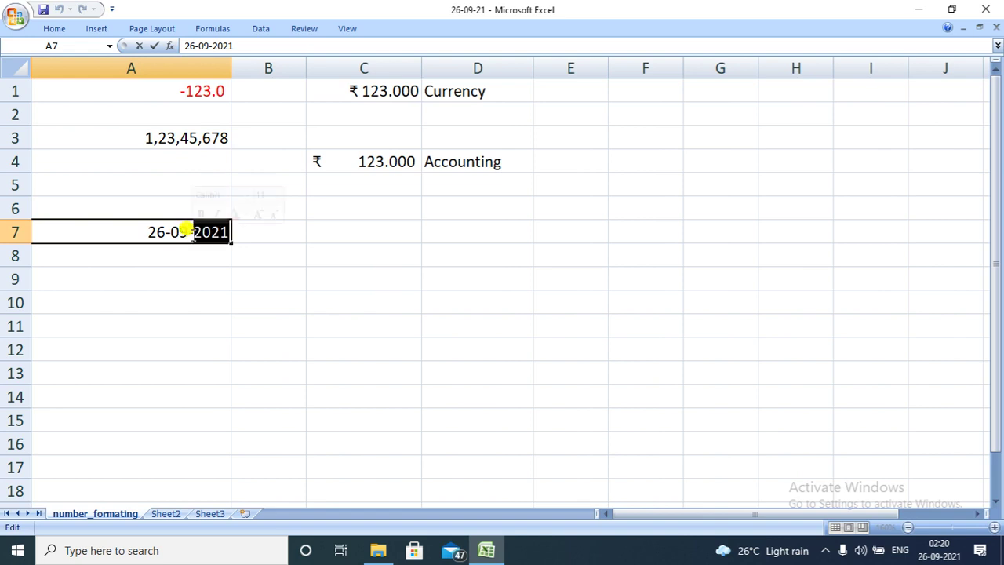
{"action": "left_click", "coordinate": [169, 229]}
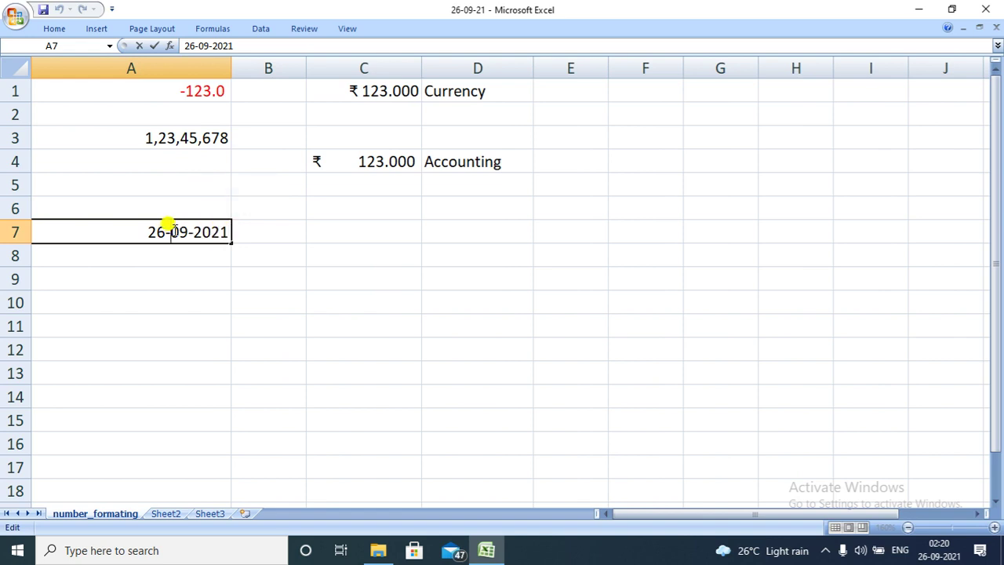
{"action": "key", "text": "ctrl+1"}
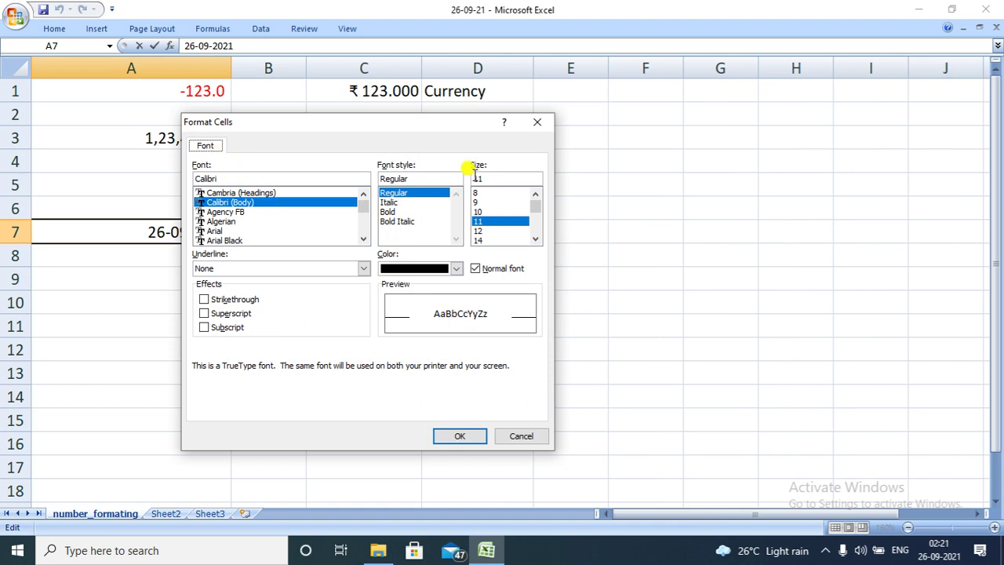
{"action": "left_click", "coordinate": [539, 122]}
{"action": "left_click", "coordinate": [234, 276]}
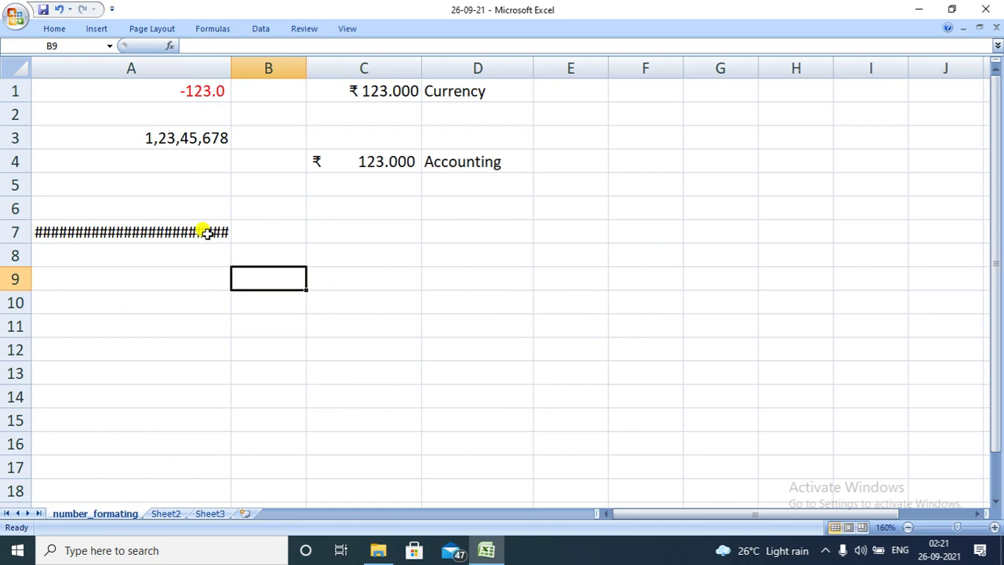
{"action": "double_click", "coordinate": [223, 230]}
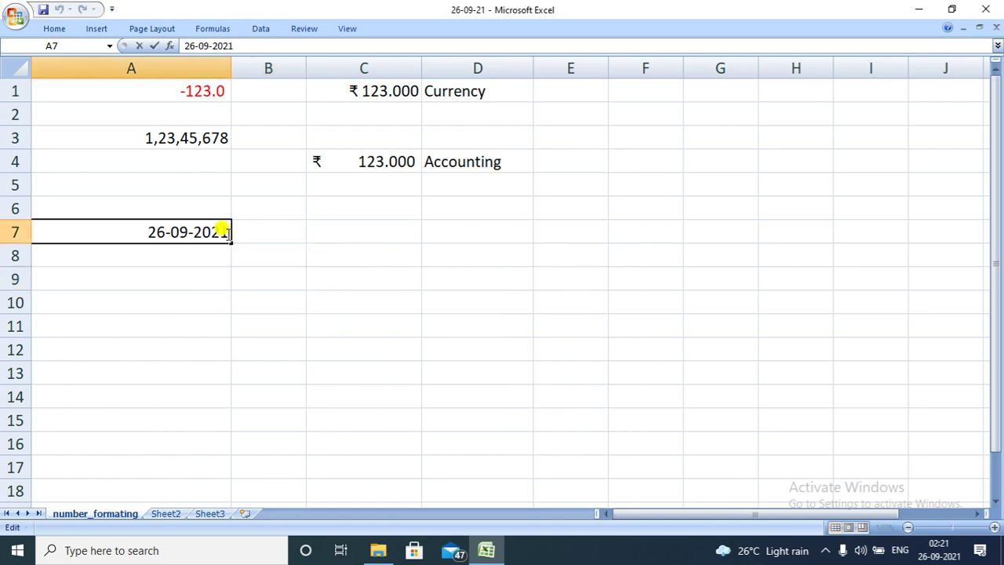
Widen column A so that the long date in cell A7 fits with some room to spare
{"action": "left_click_drag", "start_coordinate": [229, 79], "coordinate": [232, 72]}
{"action": "double_click", "coordinate": [232, 70]}
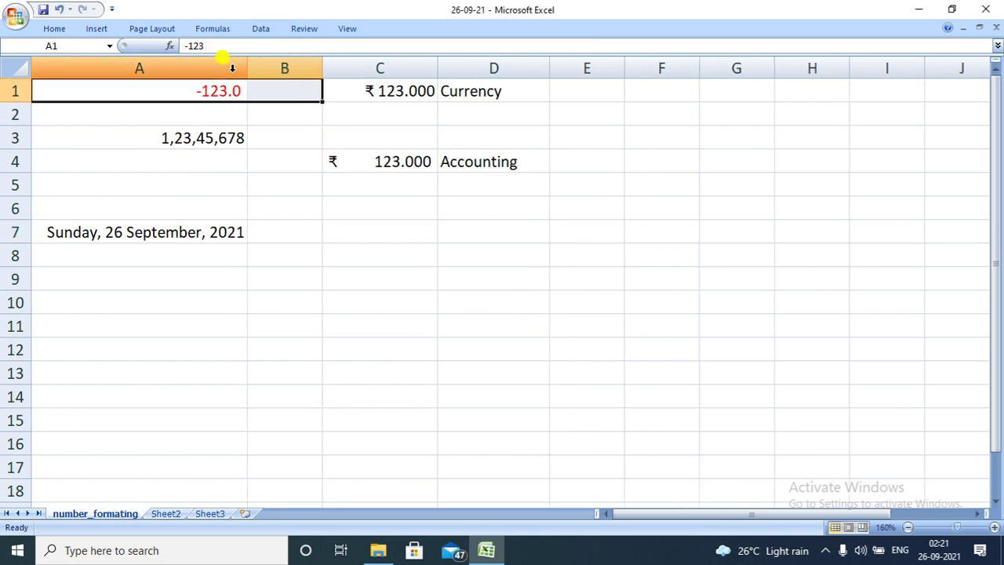
{"action": "left_click_drag", "start_coordinate": [246, 71], "coordinate": [282, 71]}
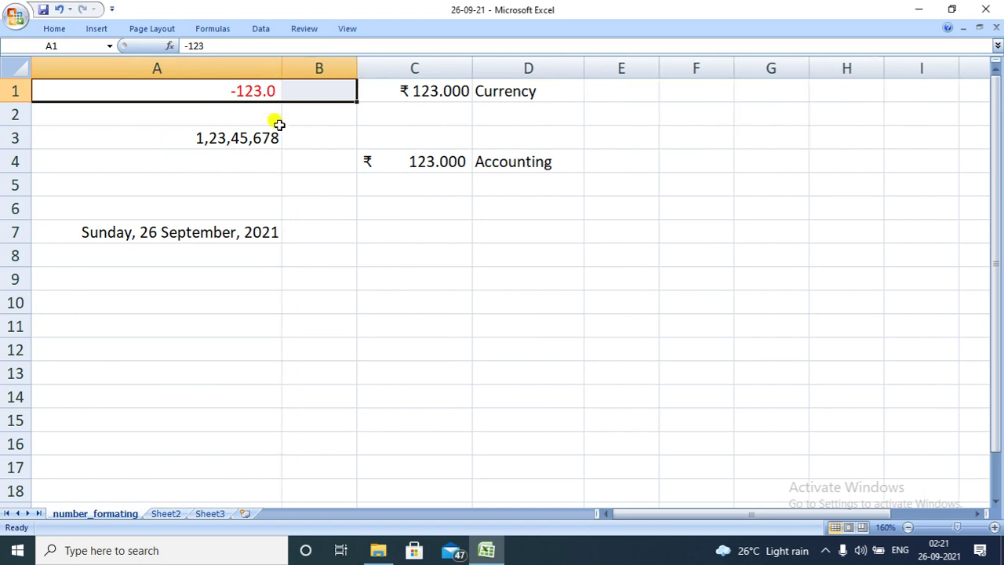
Review the Date format type applied to cell A7 without changing it
{"action": "left_click", "coordinate": [236, 233]}
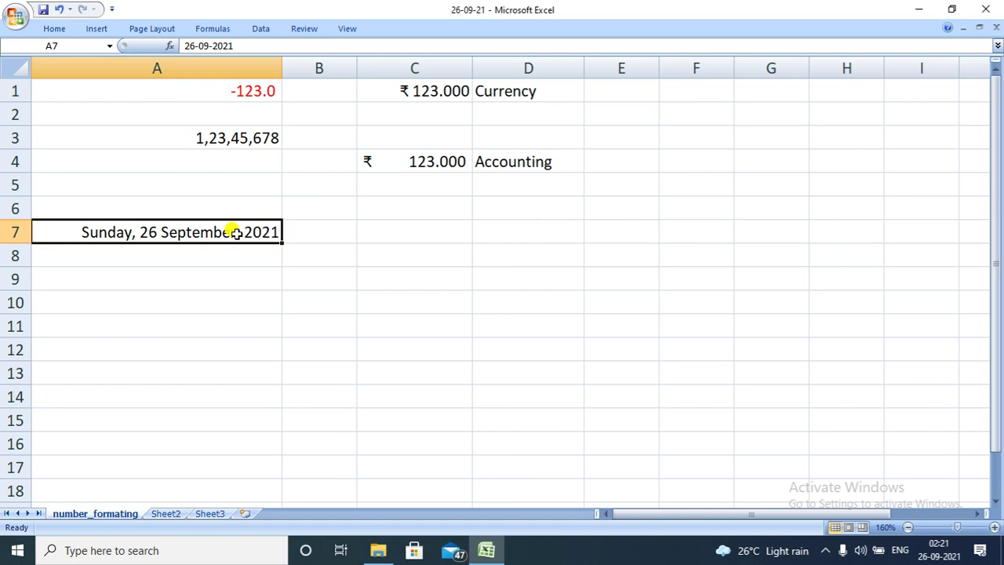
{"action": "key", "text": "ctrl+1"}
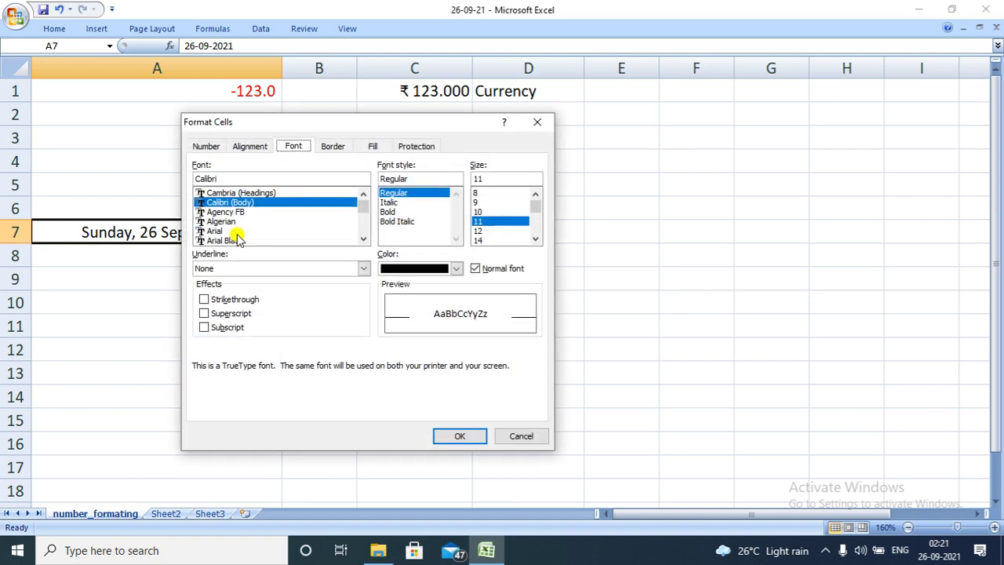
{"action": "left_click", "coordinate": [213, 147]}
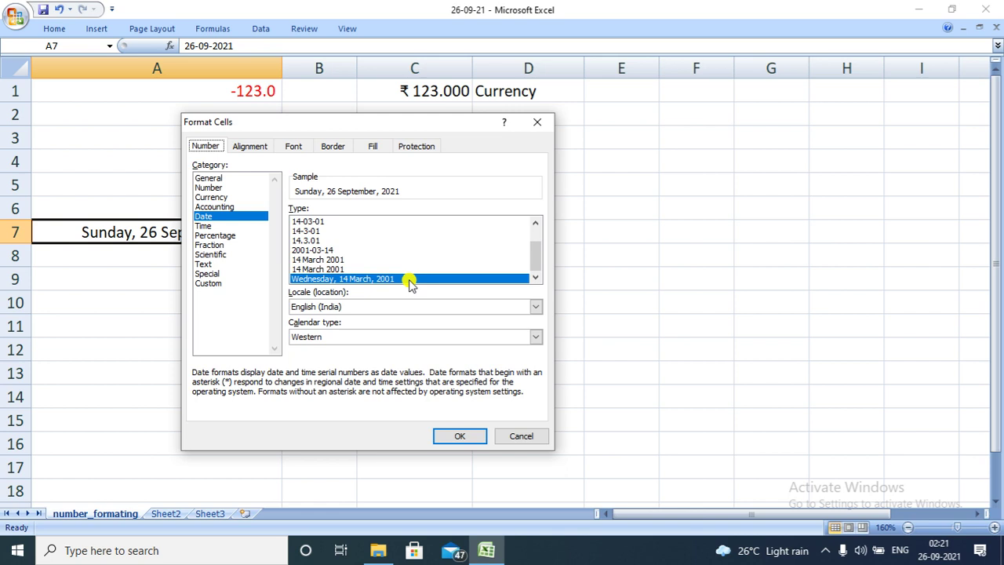
{"action": "left_click", "coordinate": [460, 436]}
Change the day of the date in cell A7 to 27
{"action": "double_click", "coordinate": [161, 232]}
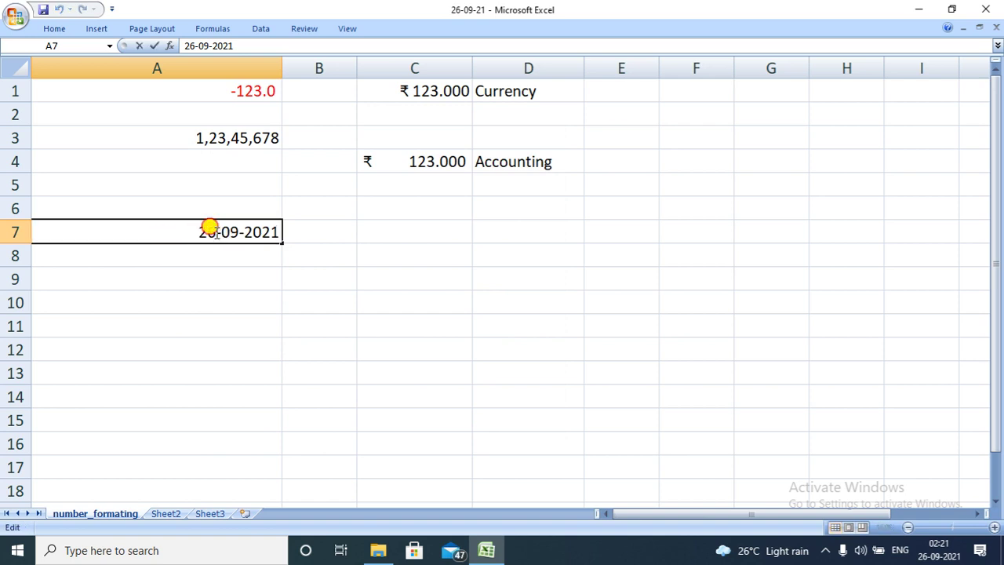
{"action": "key", "text": "BackSpace"}
{"action": "type", "text": "7"}
{"action": "key", "text": "Return"}
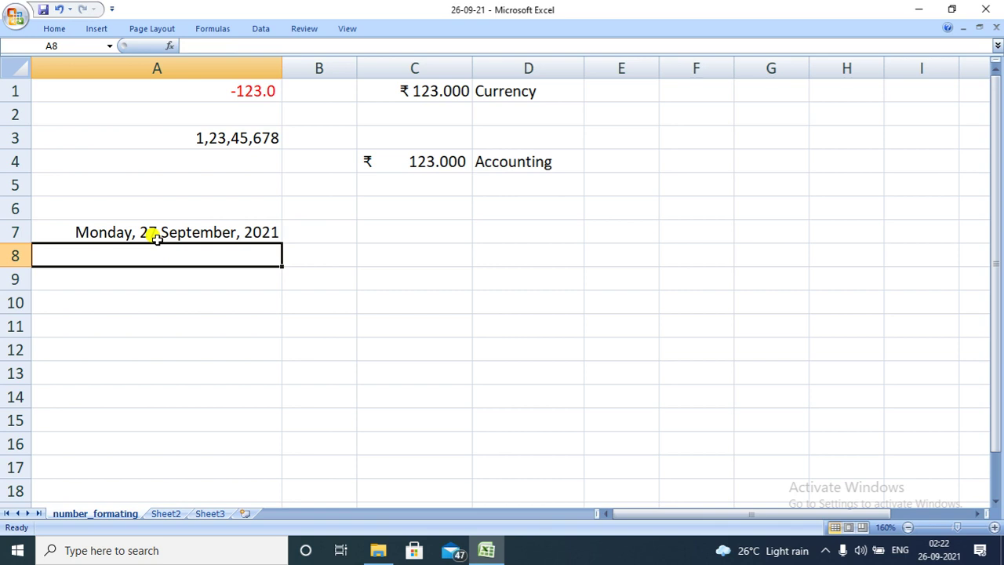
Enter the time 17:36 in cell C7
{"action": "double_click", "coordinate": [400, 232]}
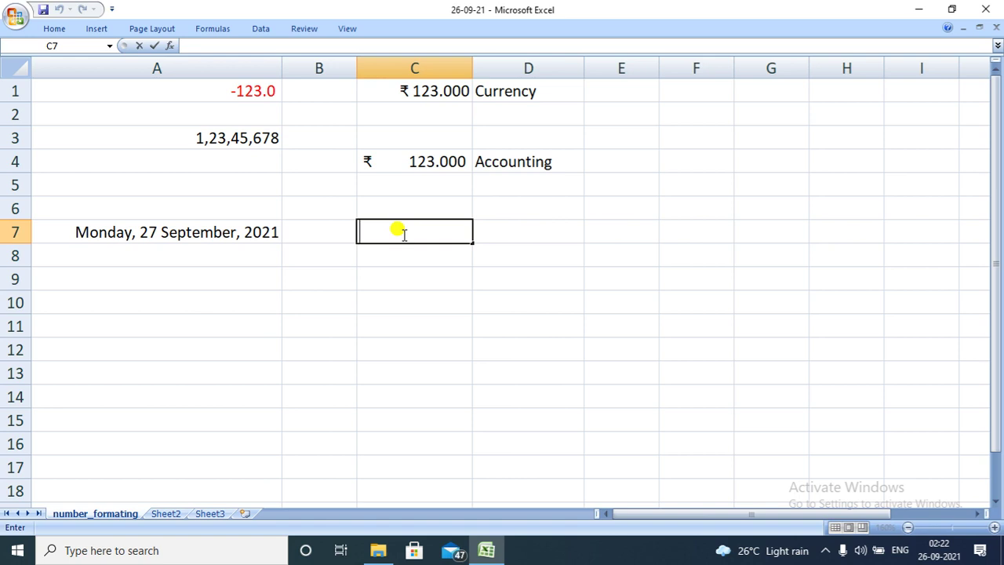
{"action": "type", "text": "17:36"}
{"action": "key", "text": "ctrl+1"}
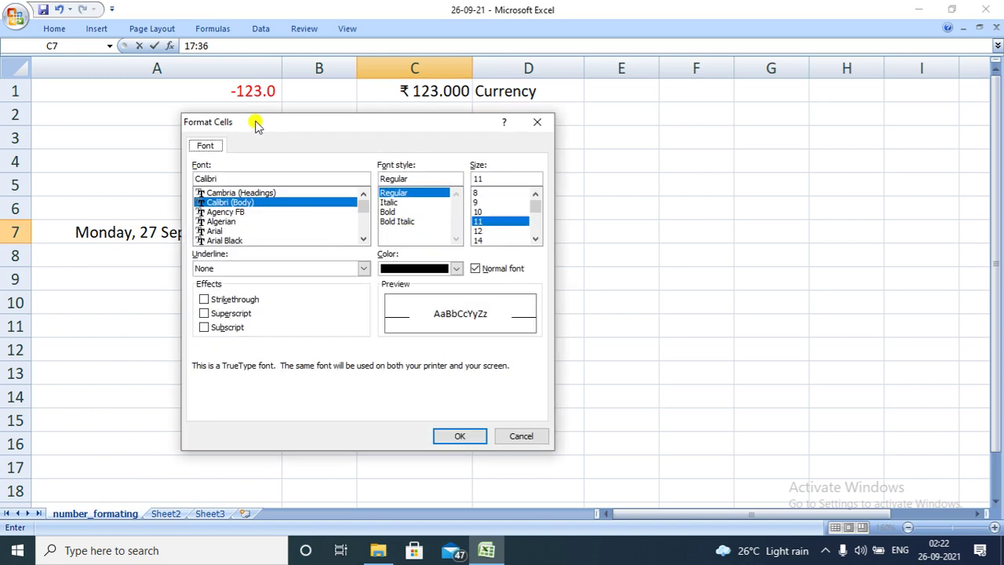
{"action": "left_click", "coordinate": [538, 122]}
{"action": "key", "text": "Return"}
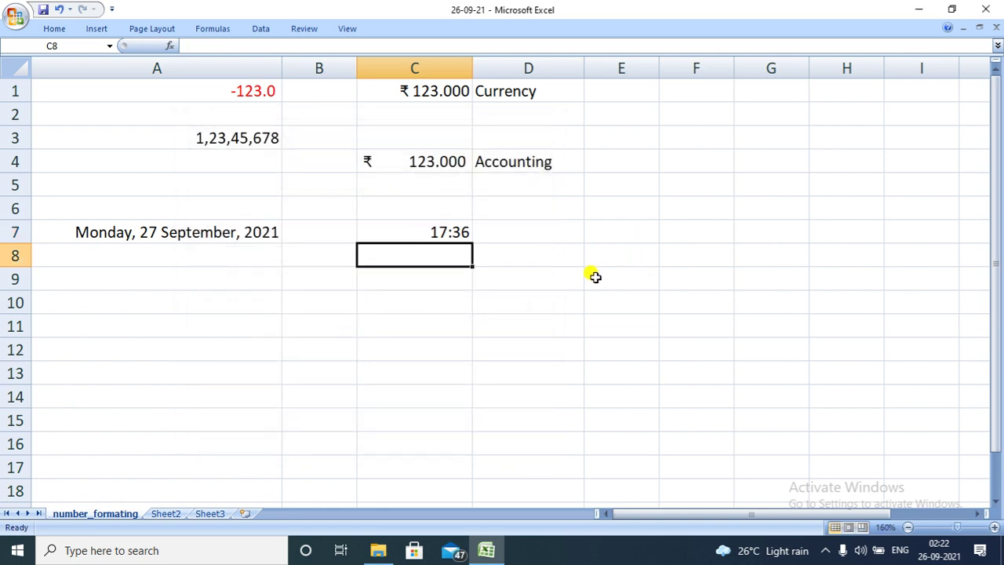
Format the time in cell C7 with the Time type "01:30:55 PM"
{"action": "left_click", "coordinate": [439, 232]}
{"action": "key", "text": "ctrl+1"}
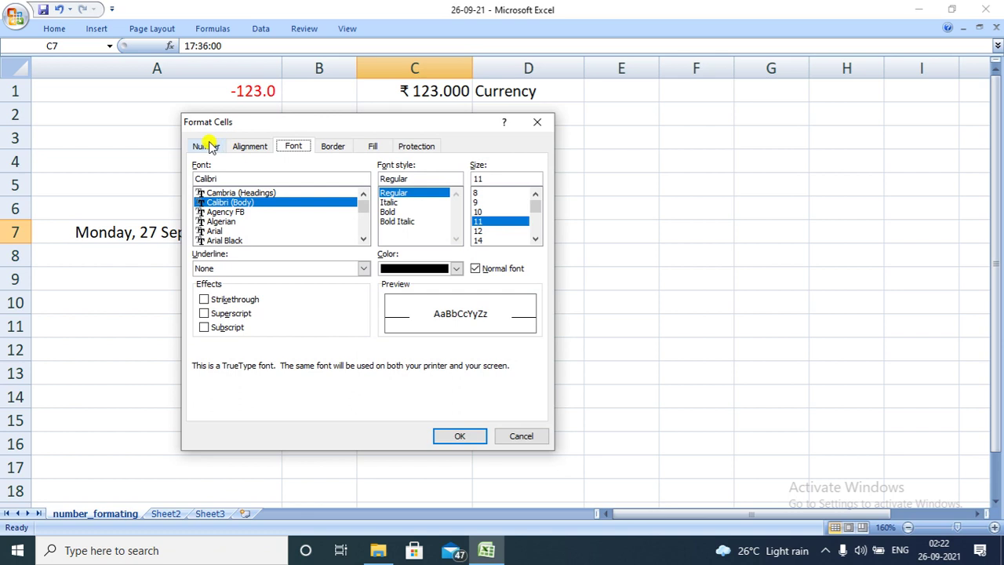
{"action": "left_click", "coordinate": [208, 147]}
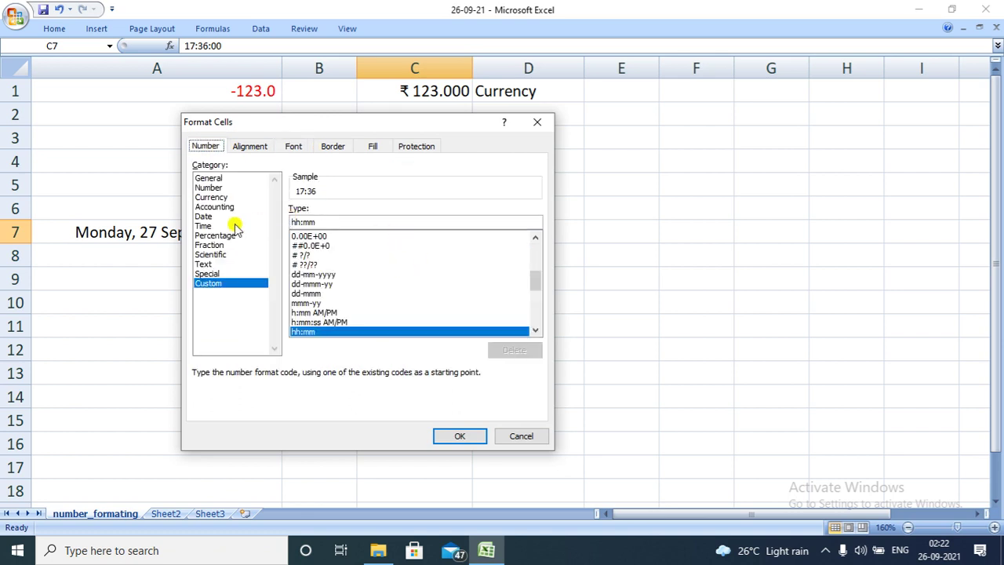
{"action": "left_click", "coordinate": [211, 226]}
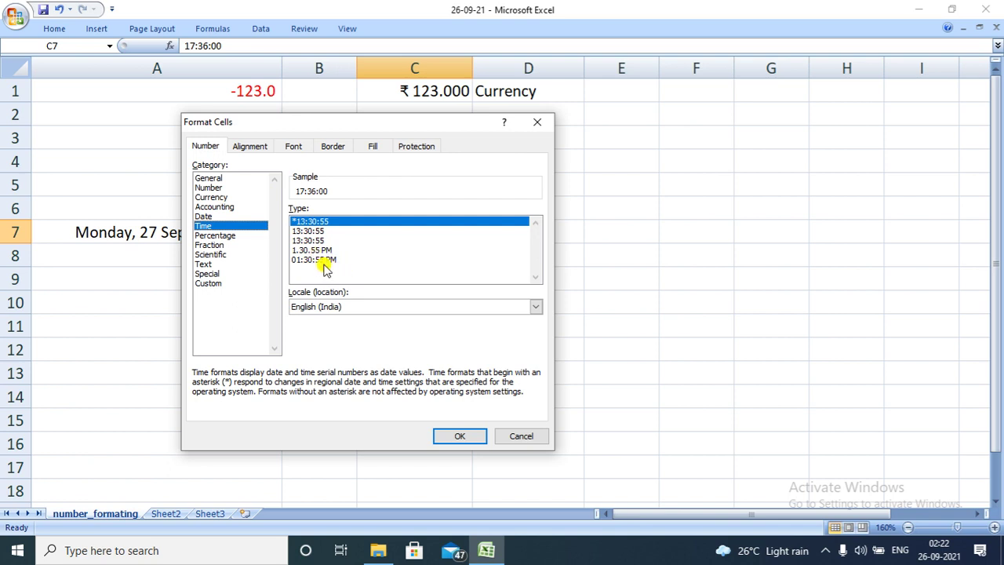
{"action": "left_click", "coordinate": [322, 261]}
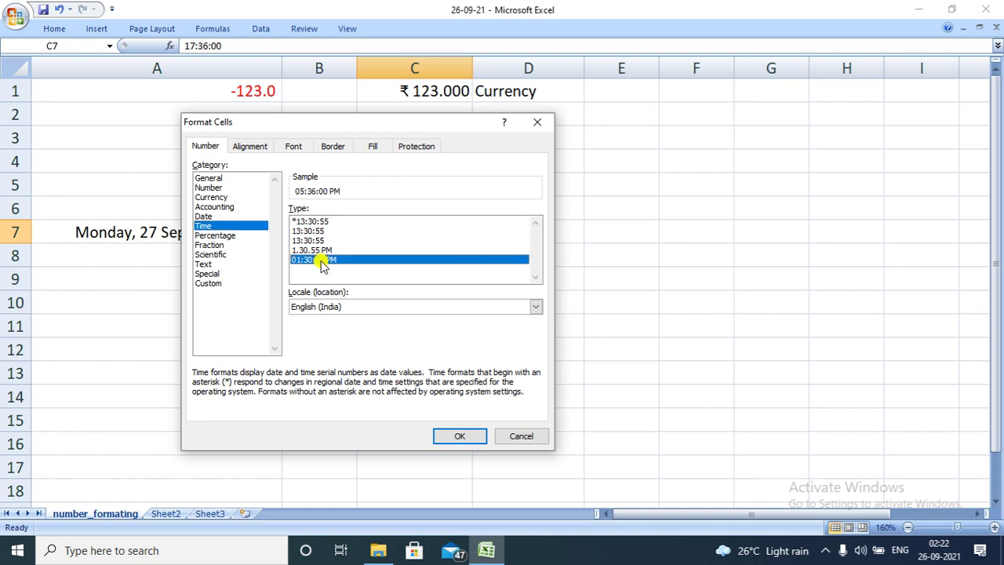
{"action": "left_click", "coordinate": [455, 436]}
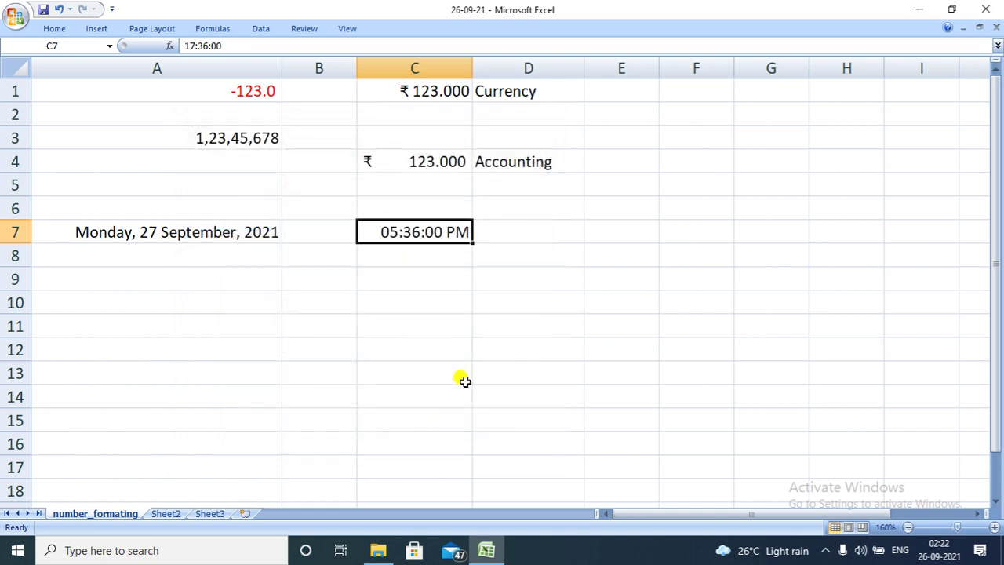
{"action": "key", "text": "Return"}
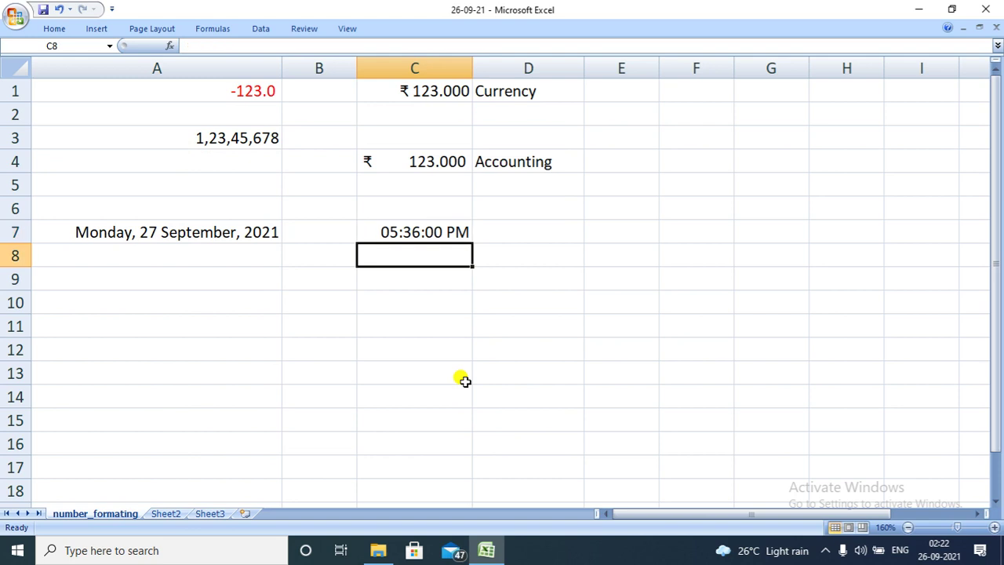
Change the time in cell C7 to 19:36:20
{"action": "left_click", "coordinate": [447, 233]}
{"action": "double_click", "coordinate": [447, 233]}
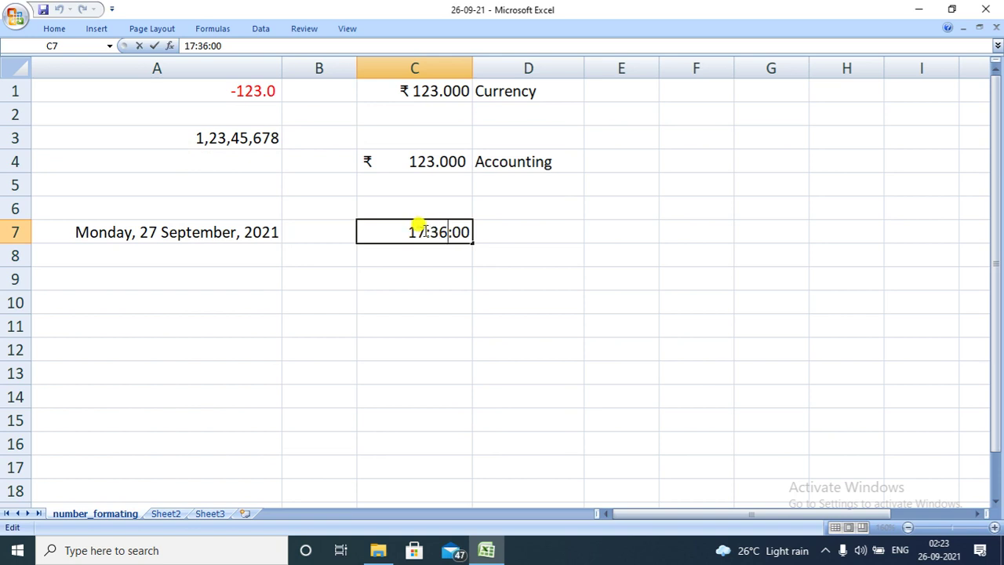
{"action": "key", "text": "BackSpace"}
{"action": "type", "text": "9"}
{"action": "left_click", "coordinate": [462, 232]}
{"action": "key", "text": "BackSpace"}
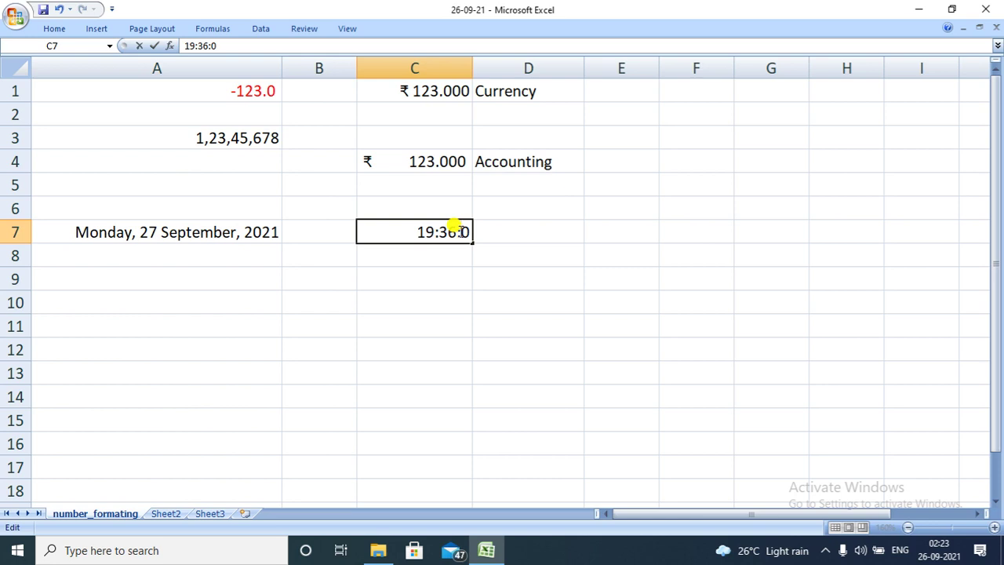
{"action": "type", "text": "2"}
{"action": "key", "text": "Return"}
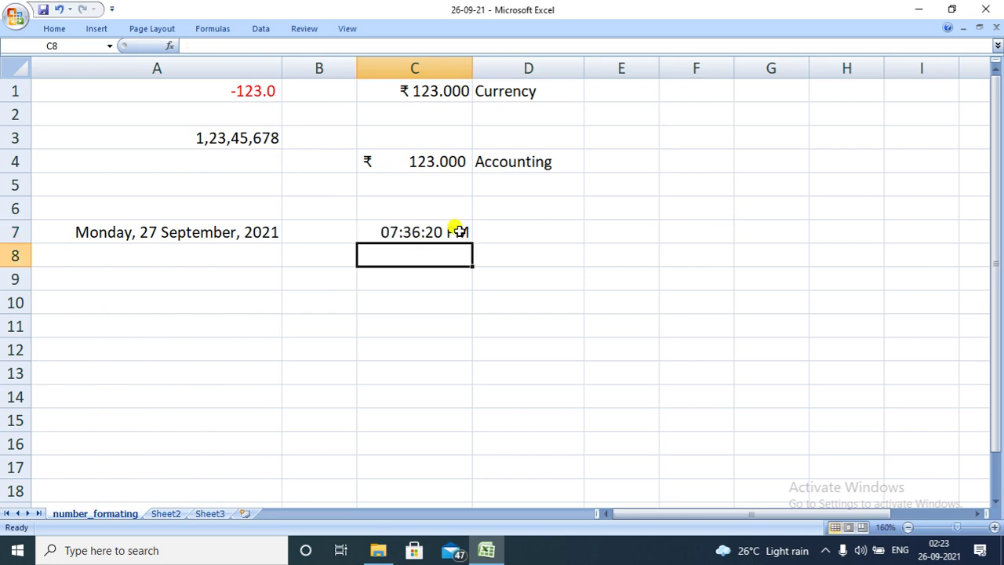
{"action": "left_click", "coordinate": [445, 319]}
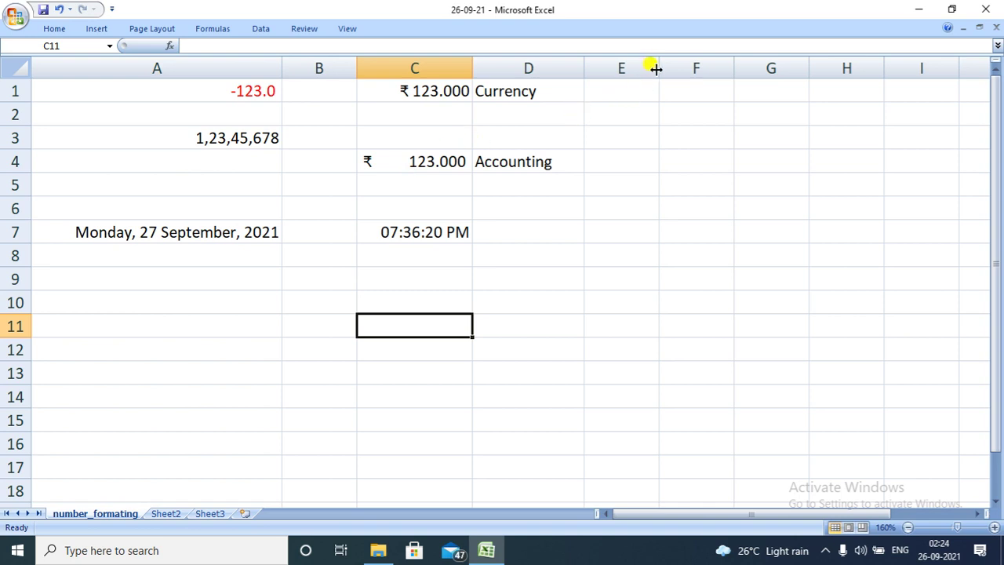
Widen column E to about twice its width and enter 123 in cell E1
{"action": "left_click_drag", "start_coordinate": [659, 69], "coordinate": [735, 72]}
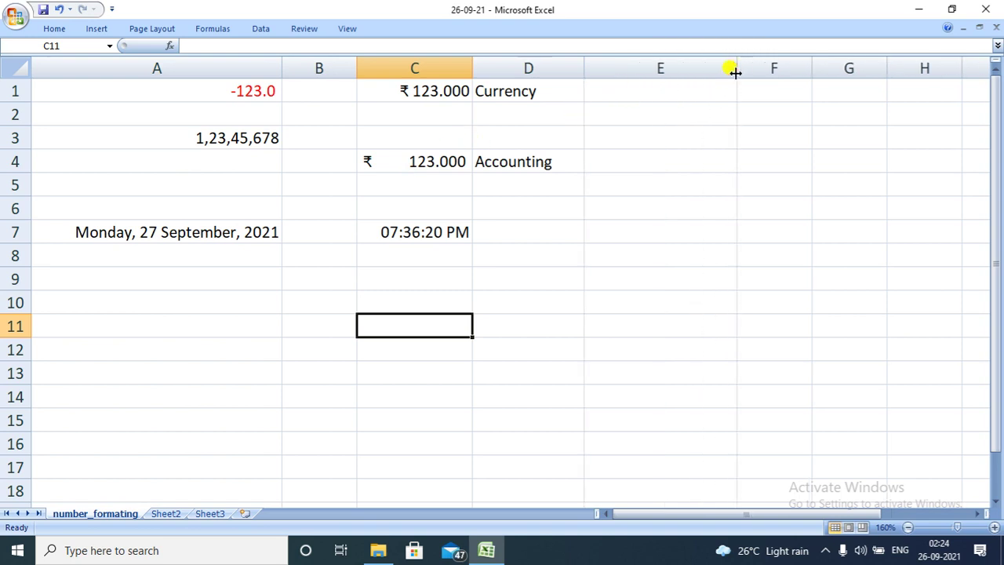
{"action": "left_click", "coordinate": [659, 94]}
{"action": "type", "text": "123"}
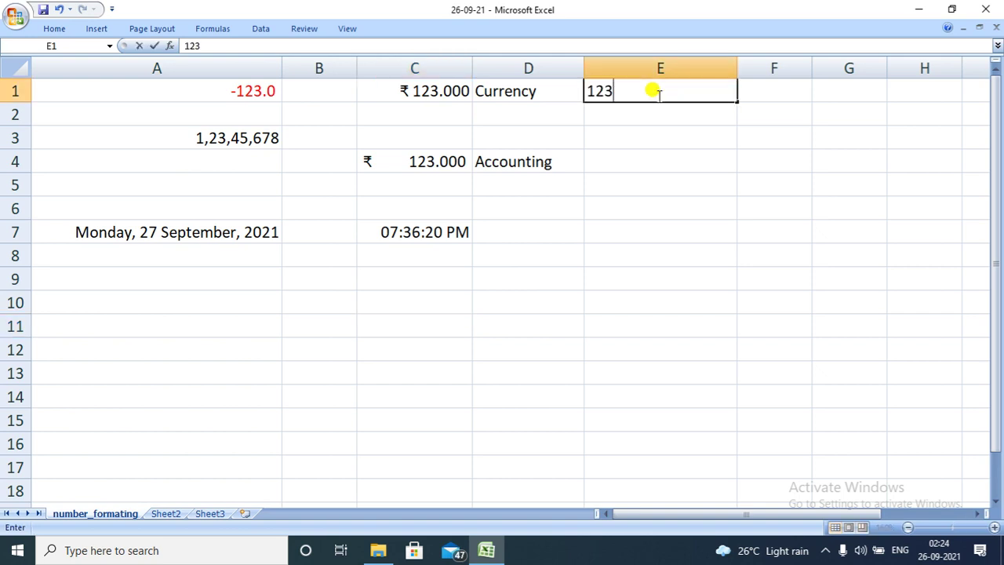
{"action": "left_click", "coordinate": [656, 92]}
{"action": "key", "text": "ctrl+1"}
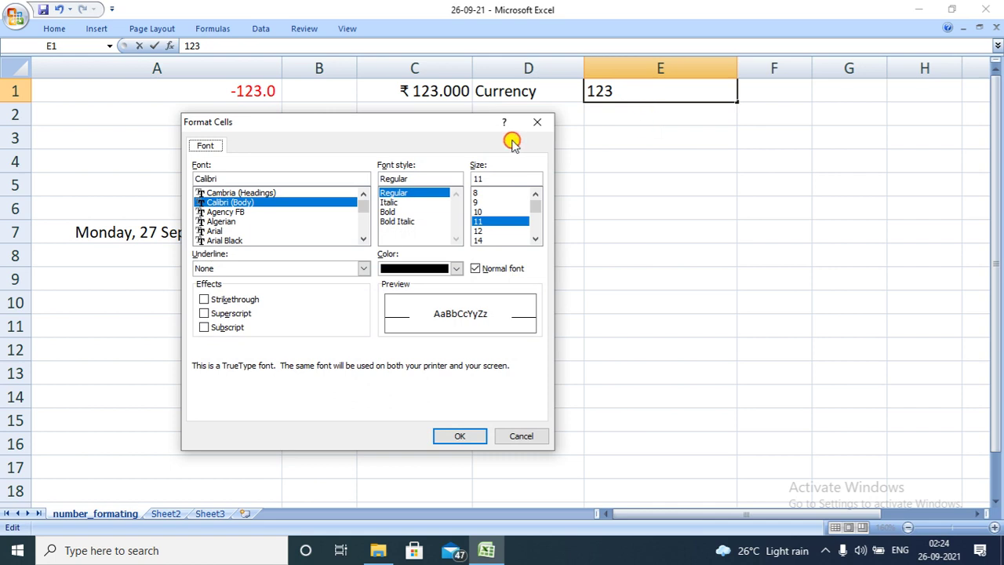
{"action": "left_click", "coordinate": [536, 124]}
Commit the entry in cell E1 and apply the Custom number format code 0.0 to that cell
{"action": "left_click", "coordinate": [654, 127]}
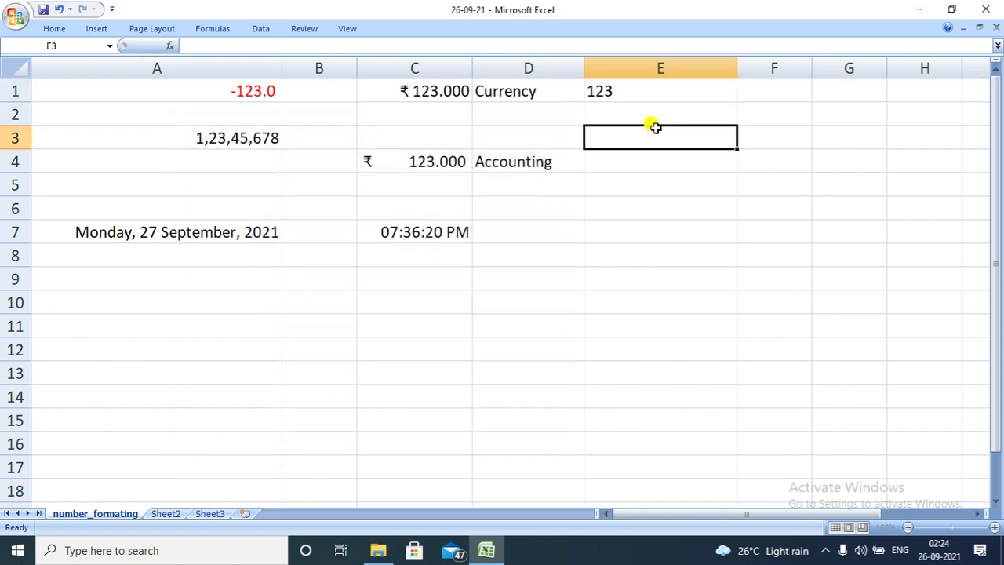
{"action": "key", "text": "Return"}
{"action": "left_click", "coordinate": [656, 93]}
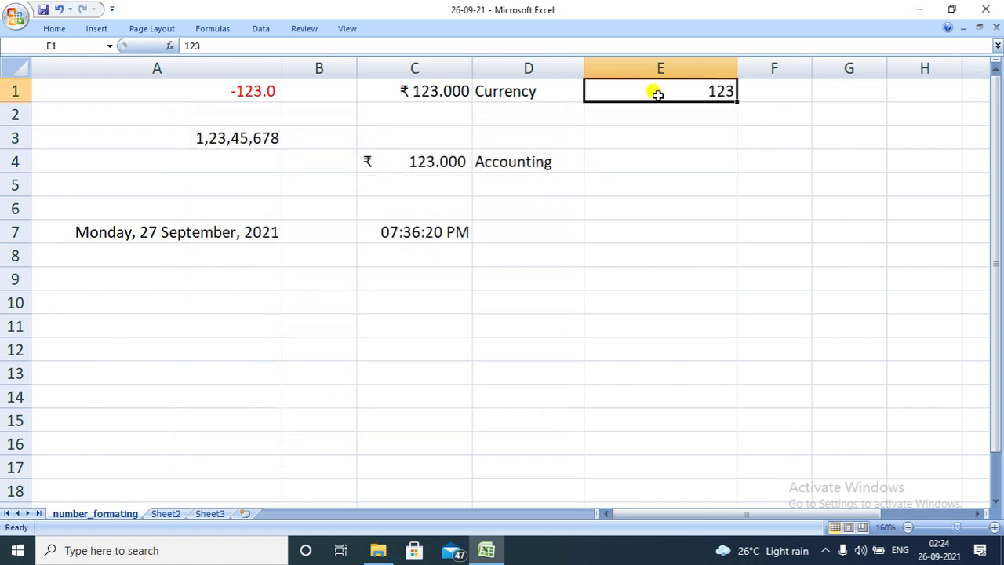
{"action": "key", "text": "ctrl+1"}
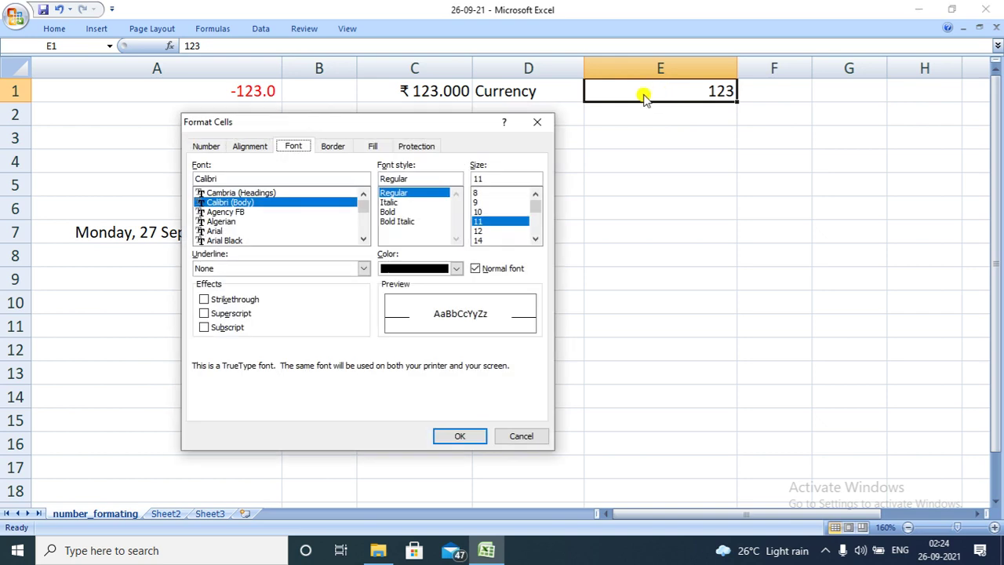
{"action": "left_click", "coordinate": [201, 146]}
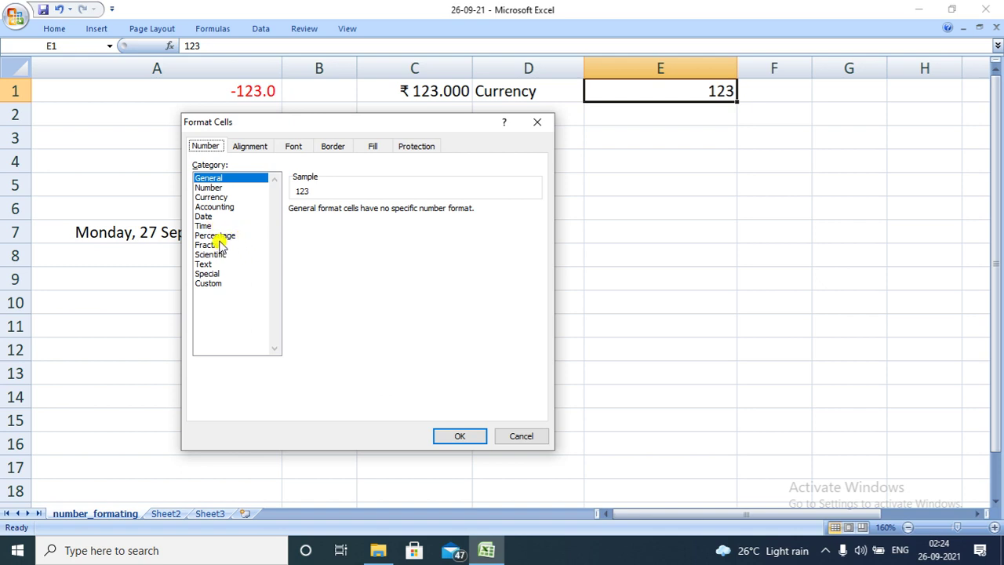
{"action": "left_click", "coordinate": [219, 286]}
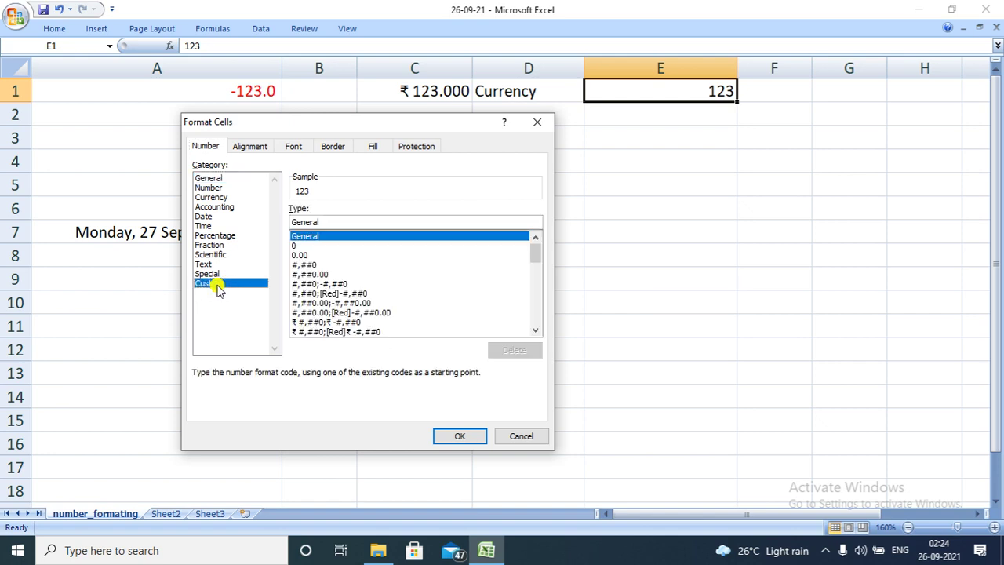
{"action": "double_click", "coordinate": [354, 221]}
{"action": "key", "text": "Delete"}
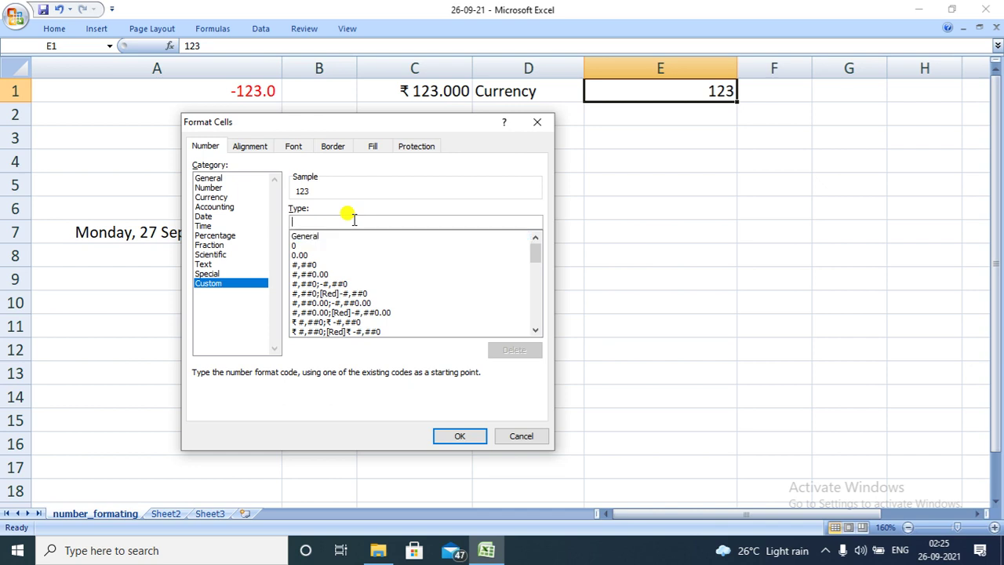
{"action": "type", "text": "0.0"}
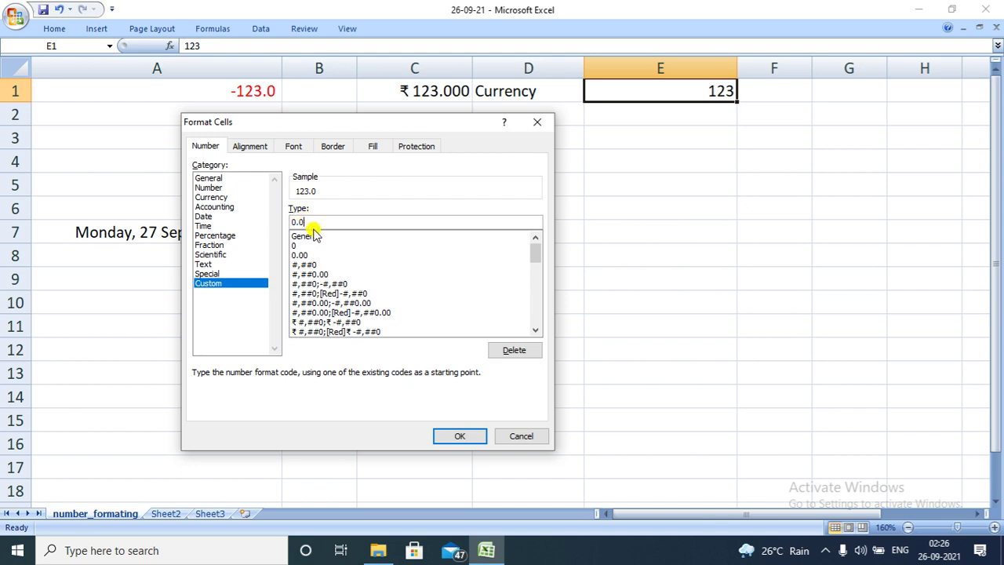
{"action": "left_click", "coordinate": [460, 436]}
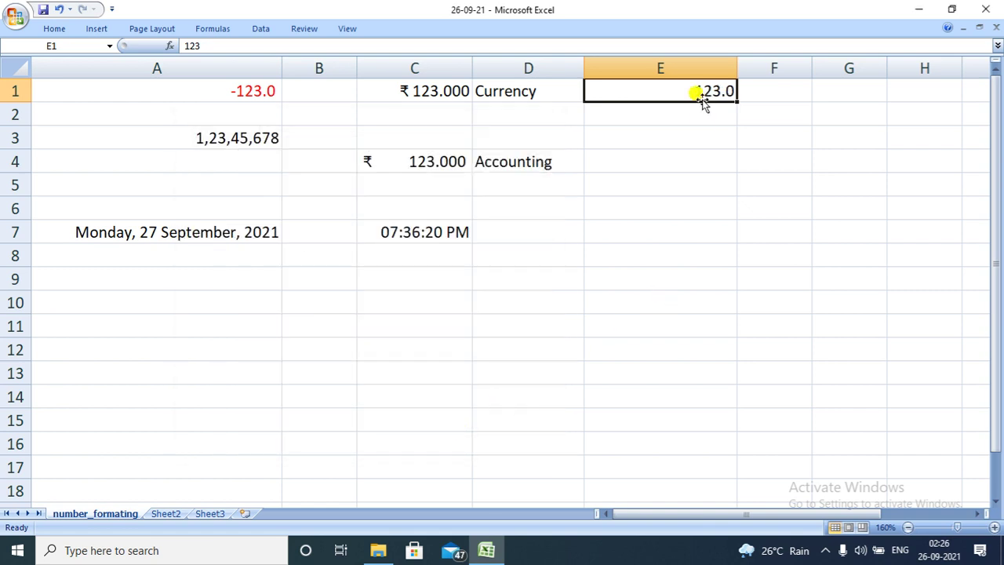
Extend the Custom number format code of cell E1 to 0.00
{"action": "key", "text": "ctrl+1"}
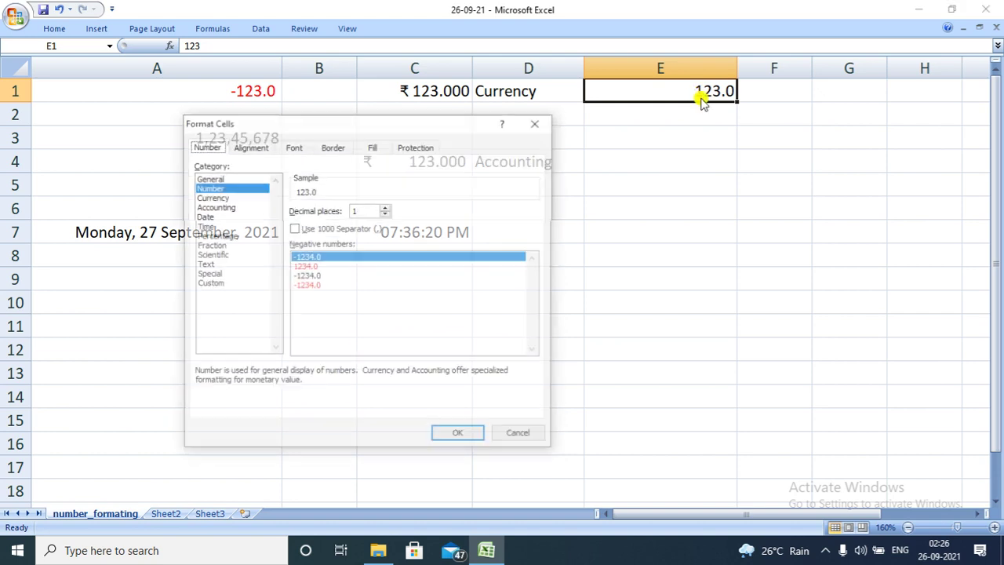
{"action": "left_click", "coordinate": [216, 283]}
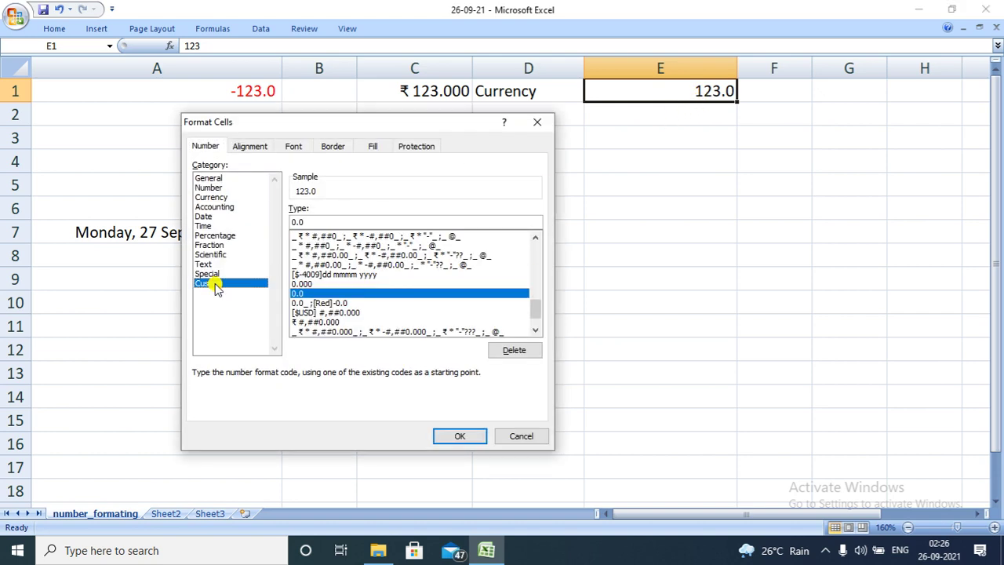
{"action": "left_click", "coordinate": [344, 221]}
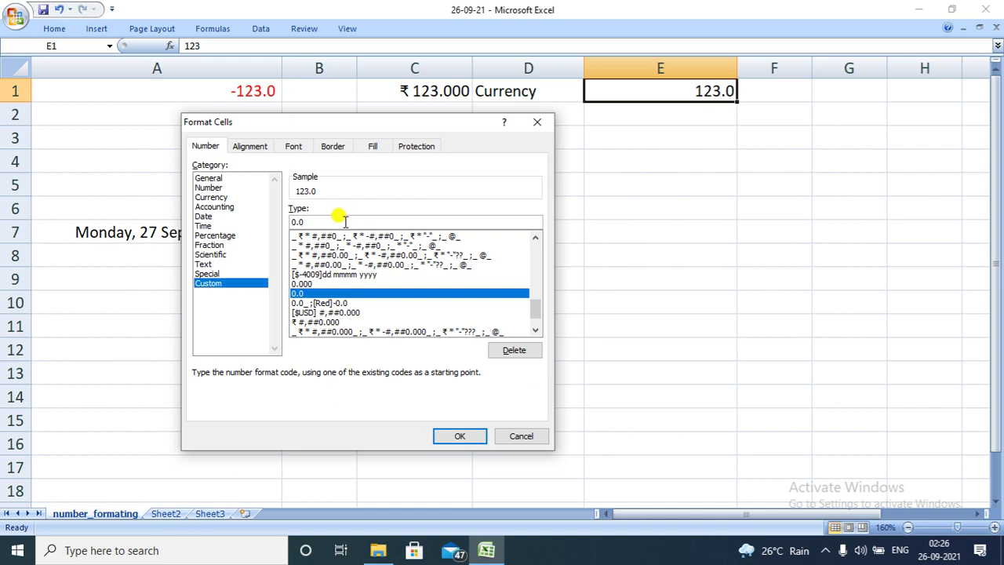
{"action": "type", "text": "0"}
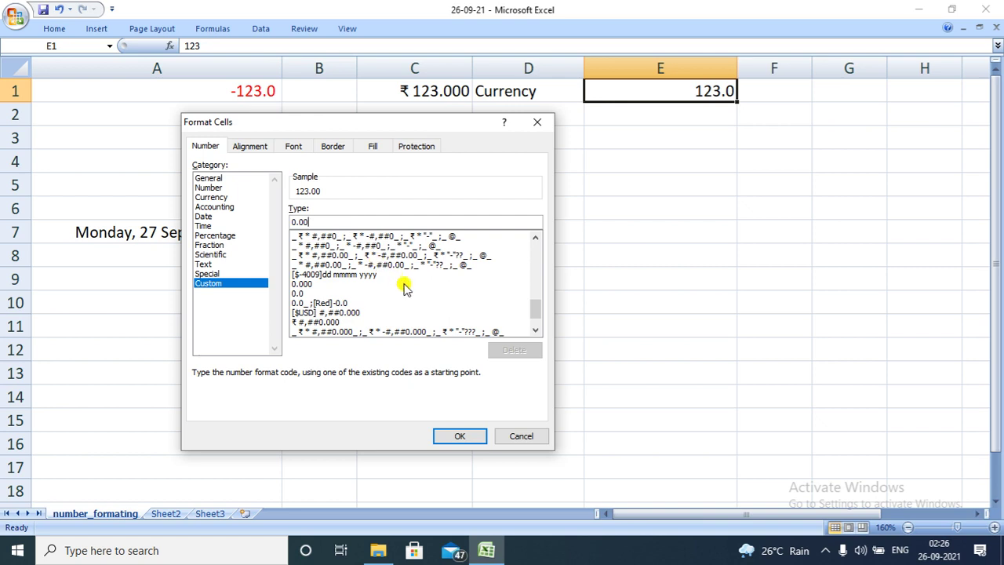
{"action": "left_click", "coordinate": [459, 436]}
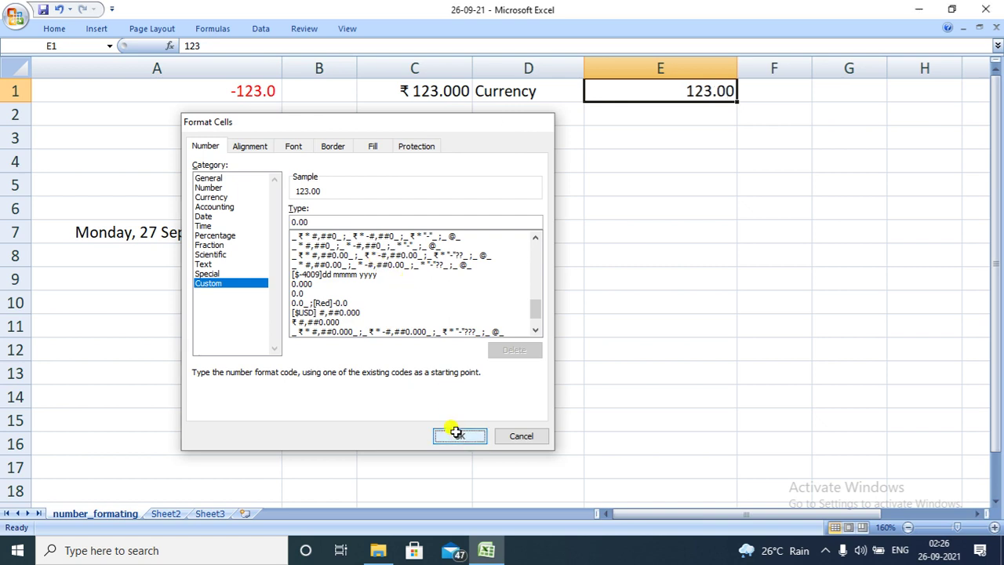
Change the value in cell E1 to 123.321
{"action": "double_click", "coordinate": [702, 90]}
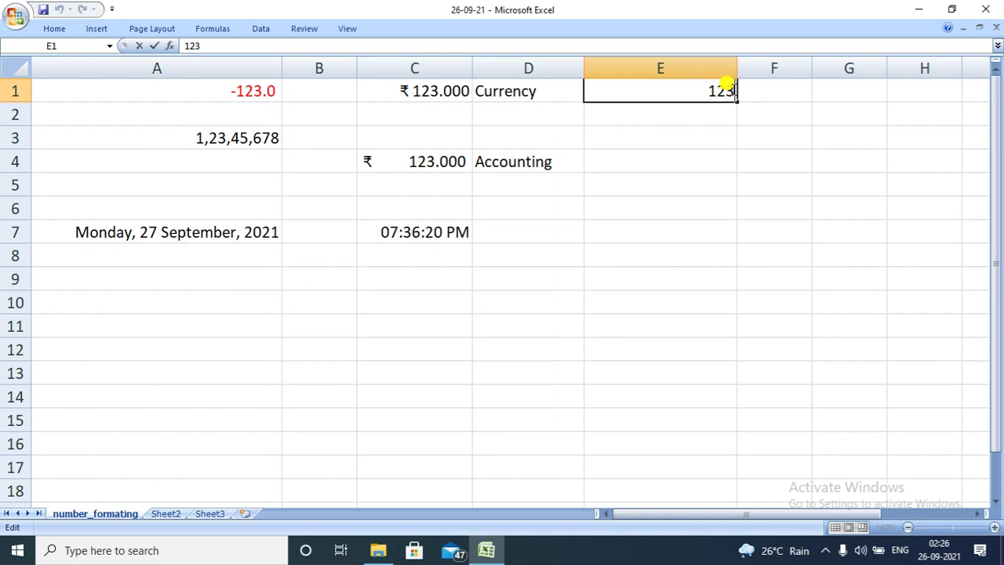
{"action": "type", "text": ".321"}
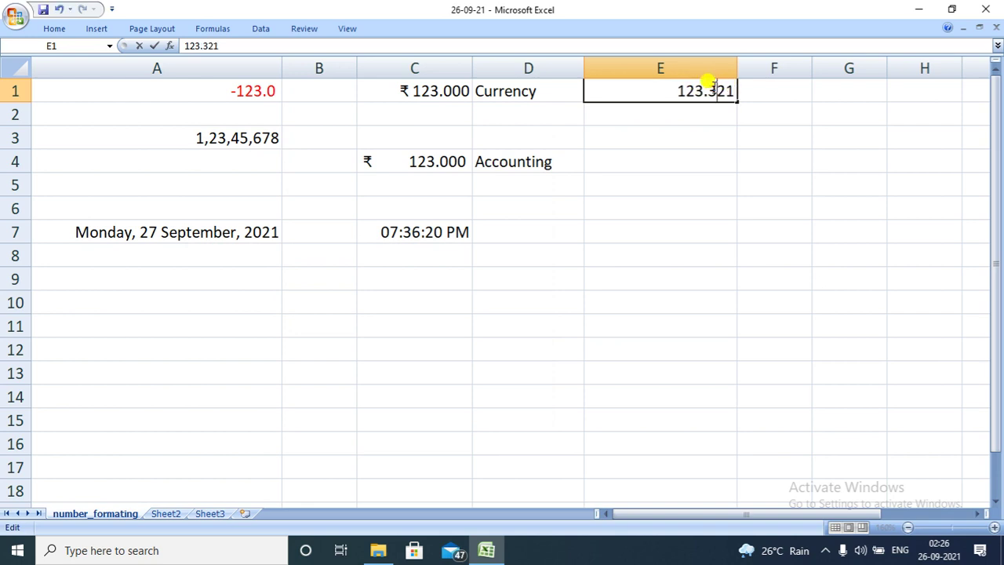
{"action": "key", "text": "Return"}
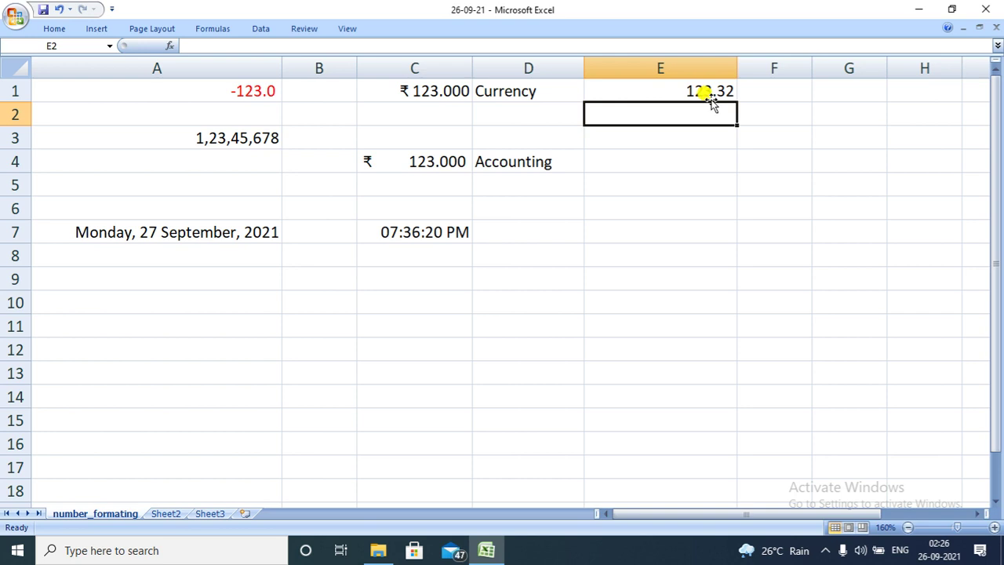
Review the Custom format code applied to cell E1 without changing it
{"action": "left_click", "coordinate": [701, 92]}
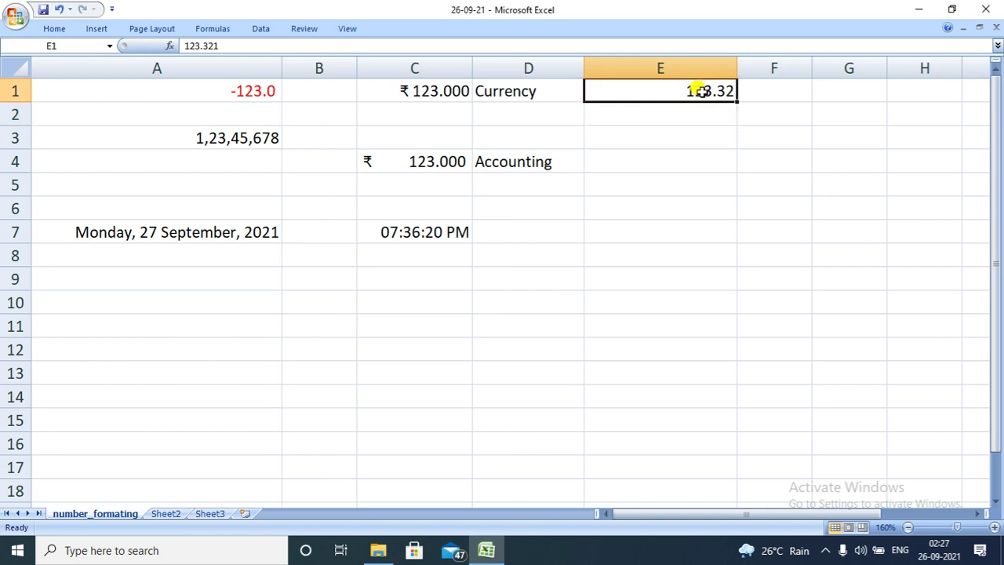
{"action": "key", "text": "ctrl+1"}
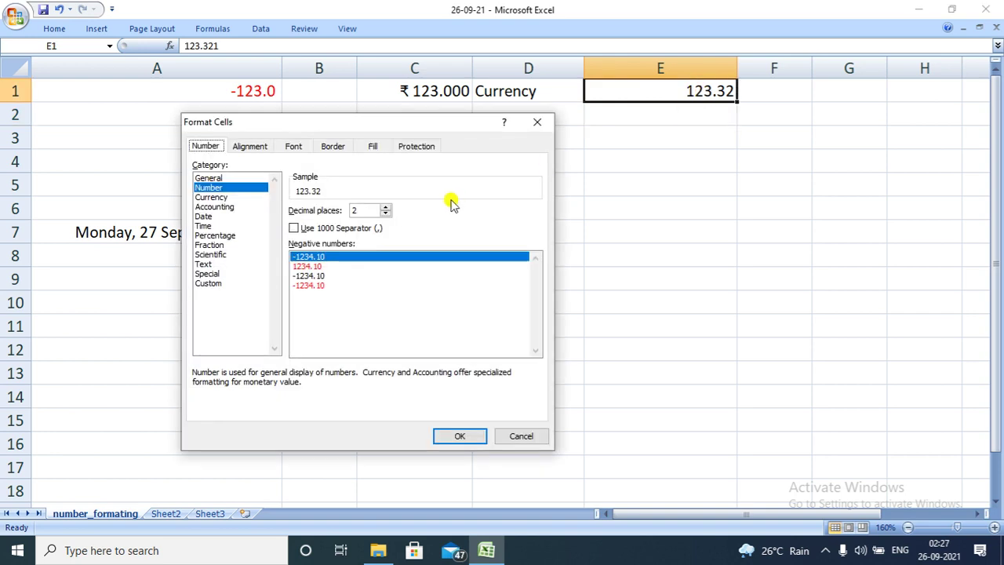
{"action": "left_click", "coordinate": [211, 284]}
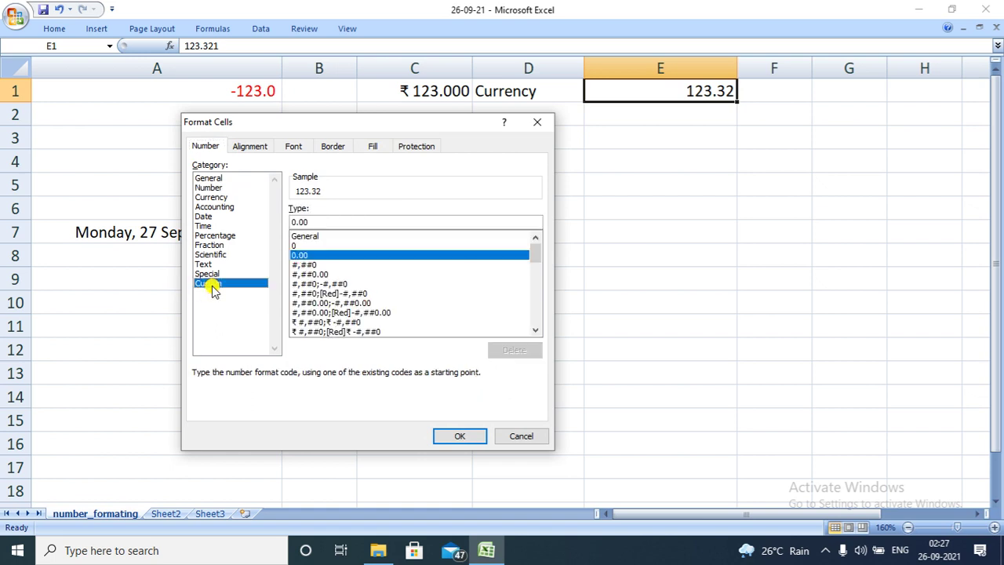
{"action": "left_click", "coordinate": [337, 221]}
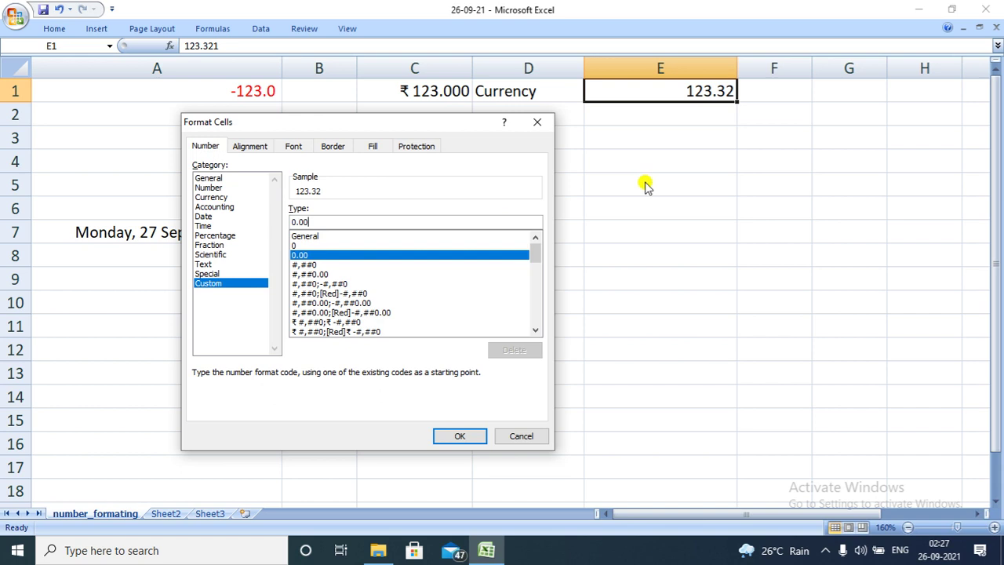
{"action": "left_click", "coordinate": [536, 122]}
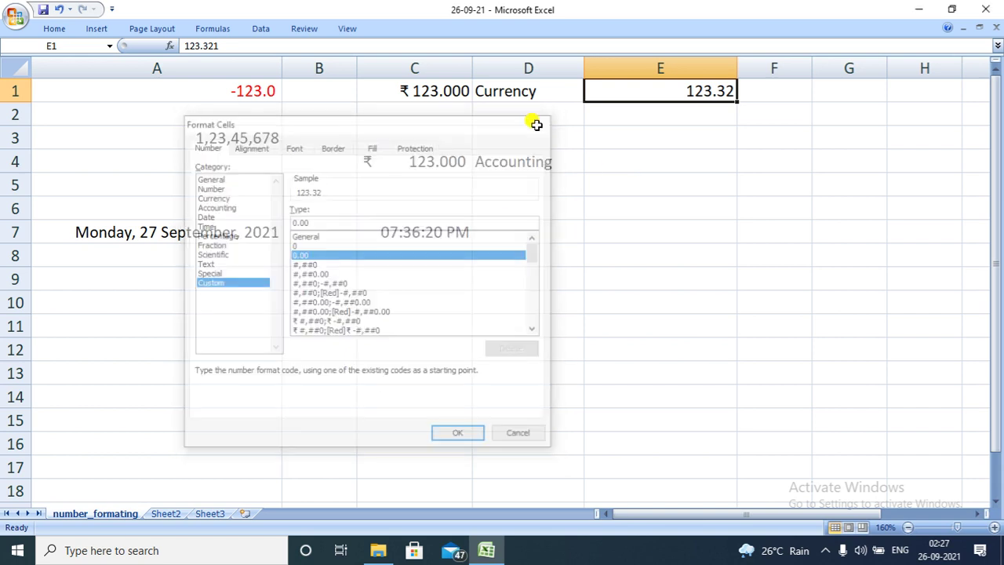
Enter the number 123 in cell E6
{"action": "left_click", "coordinate": [637, 210]}
{"action": "double_click", "coordinate": [637, 210]}
{"action": "type", "text": "123"}
{"action": "key", "text": "Return"}
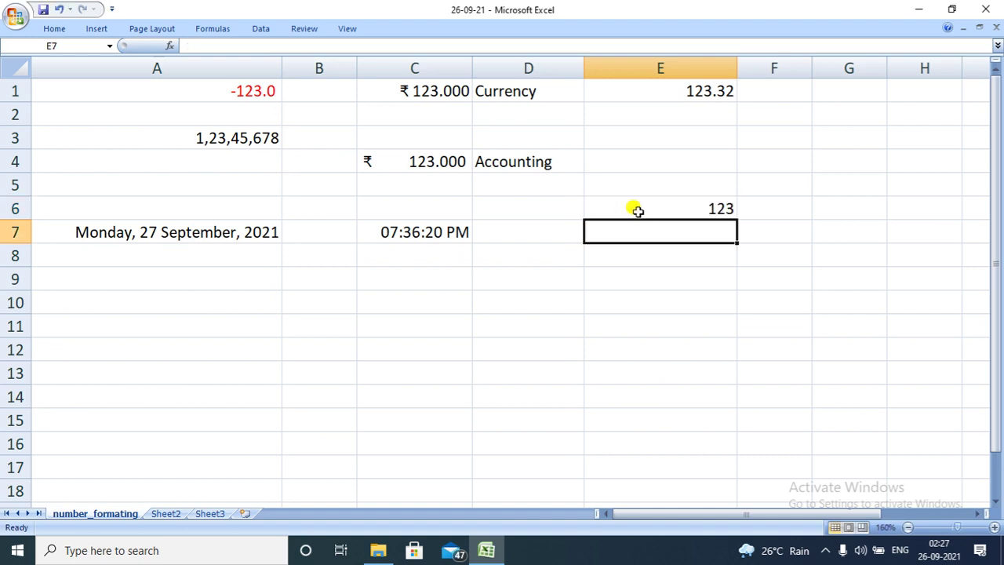
Apply the Custom number format code #.#### to cell E6
{"action": "left_click", "coordinate": [639, 204]}
{"action": "key", "text": "ctrl+1"}
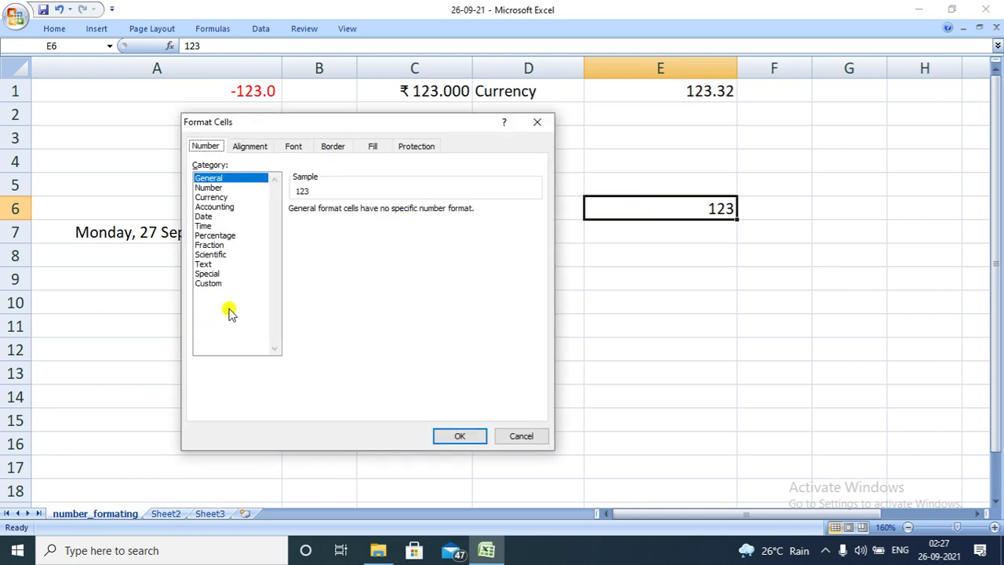
{"action": "left_click", "coordinate": [208, 283]}
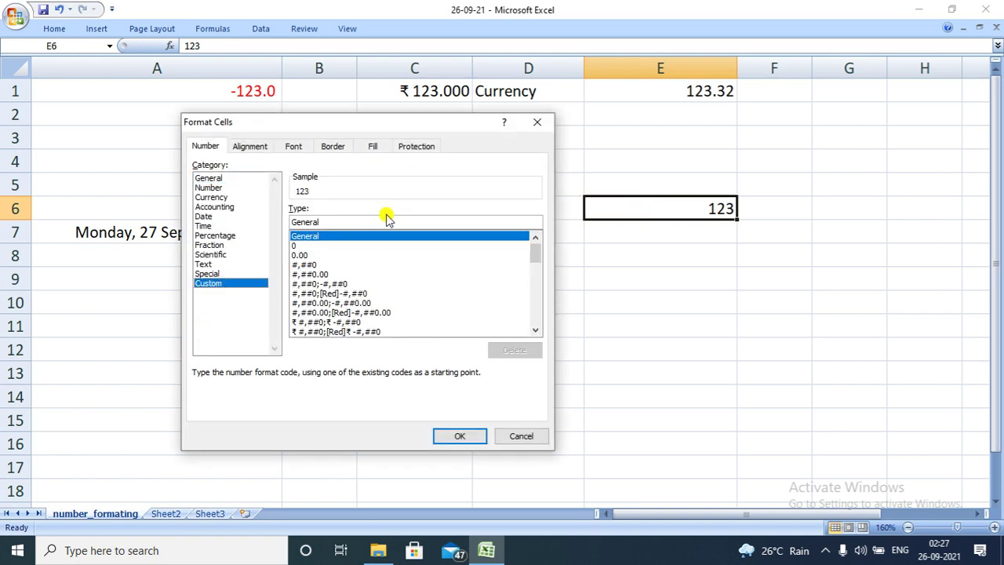
{"action": "double_click", "coordinate": [383, 219]}
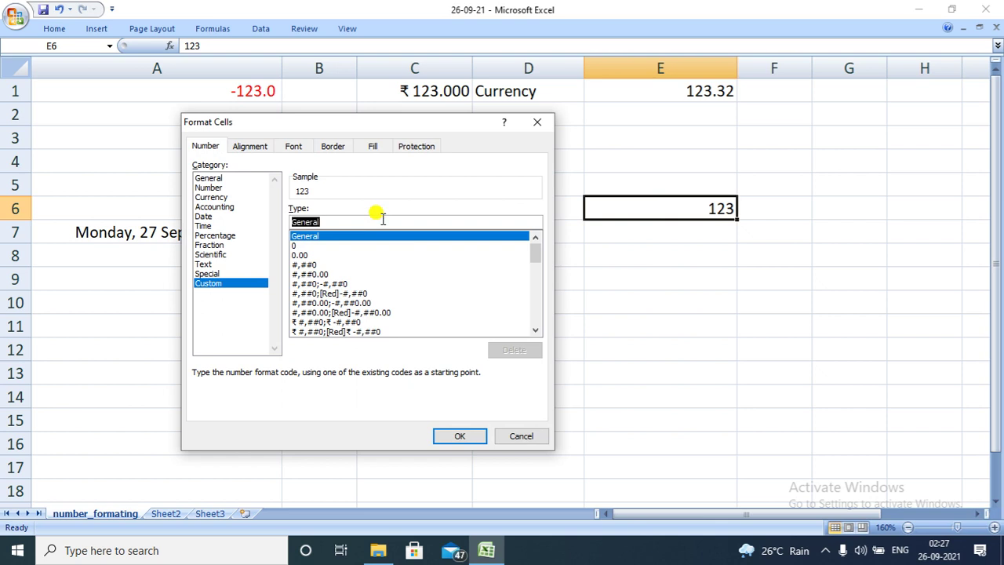
{"action": "key", "text": "BackSpace"}
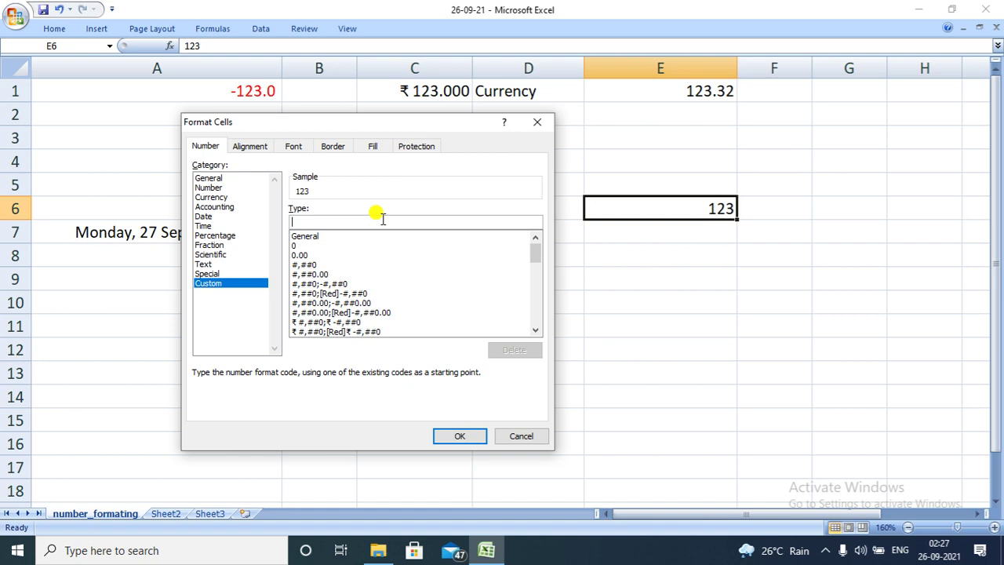
{"action": "type", "text": "#."}
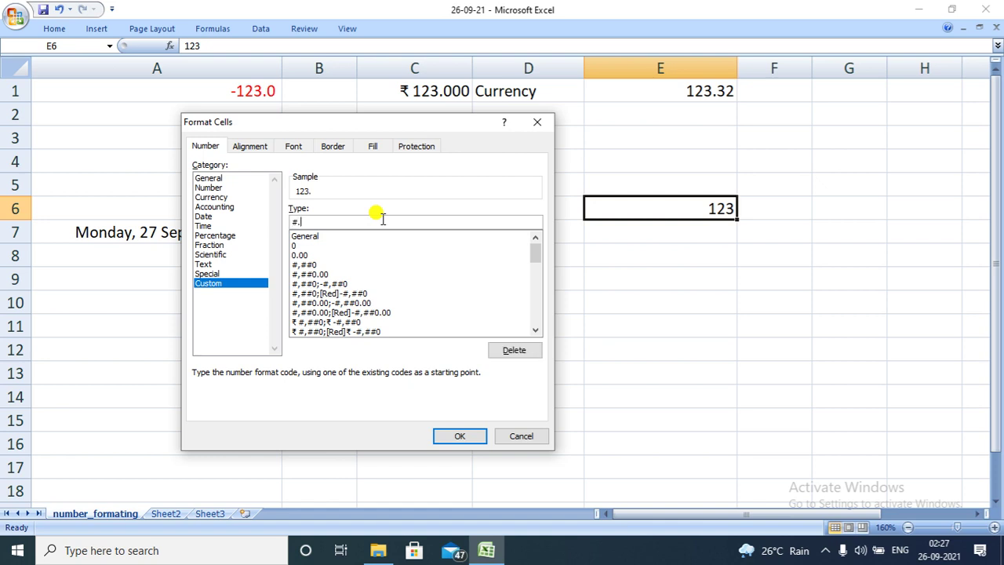
{"action": "type", "text": "####"}
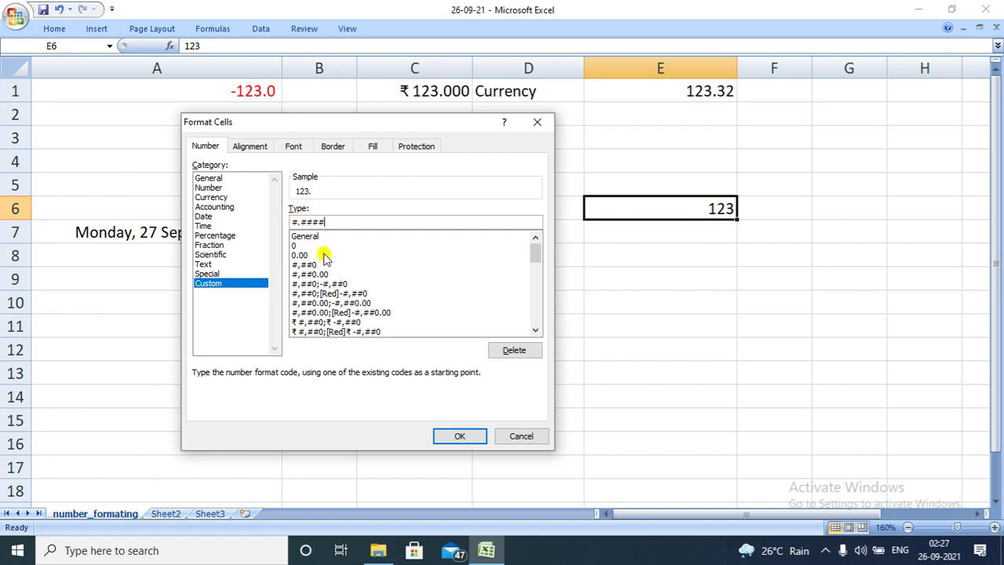
{"action": "left_click", "coordinate": [461, 437]}
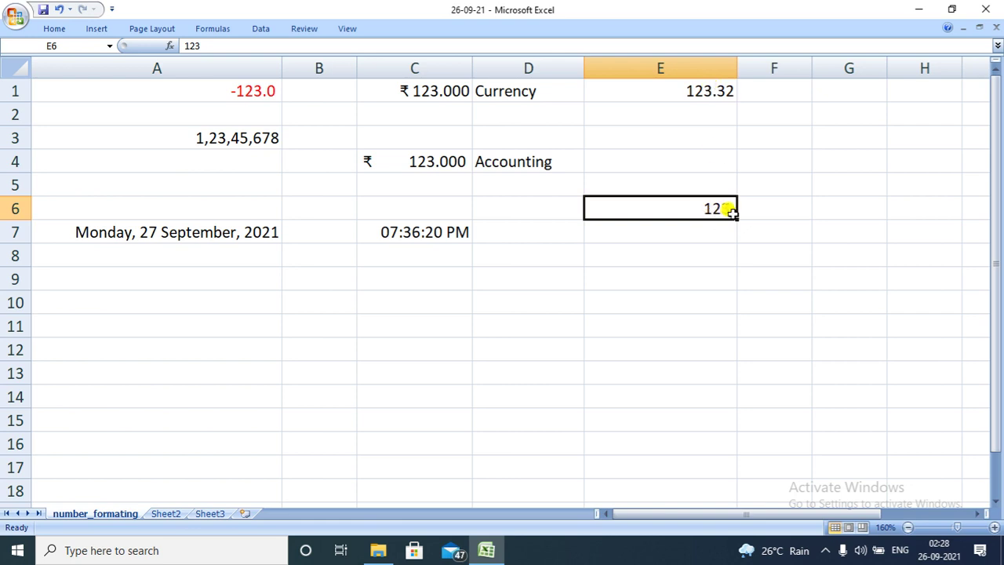
Extend the Custom number format code of cell E1 to 0000.0000
{"action": "left_click", "coordinate": [697, 91]}
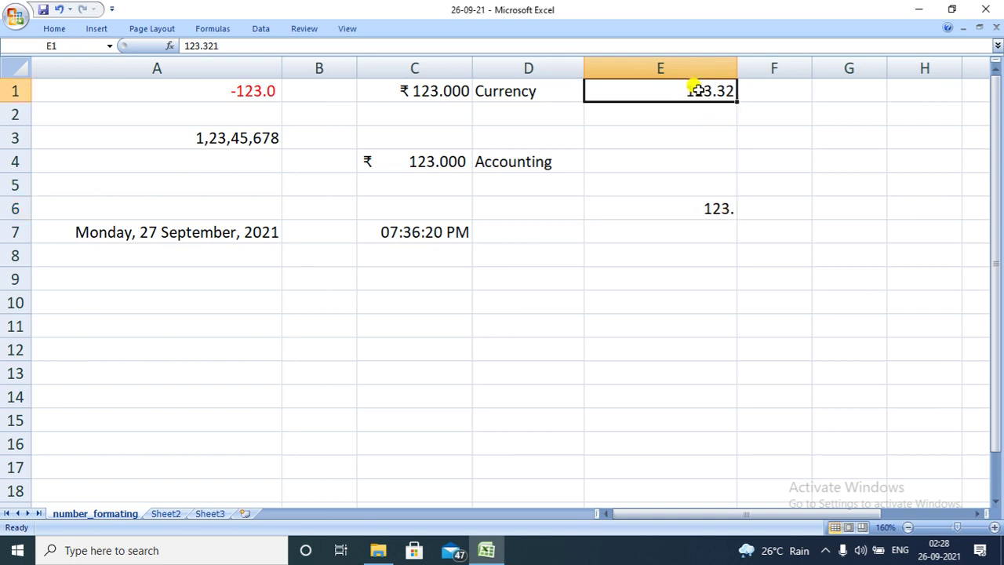
{"action": "key", "text": "ctrl+1"}
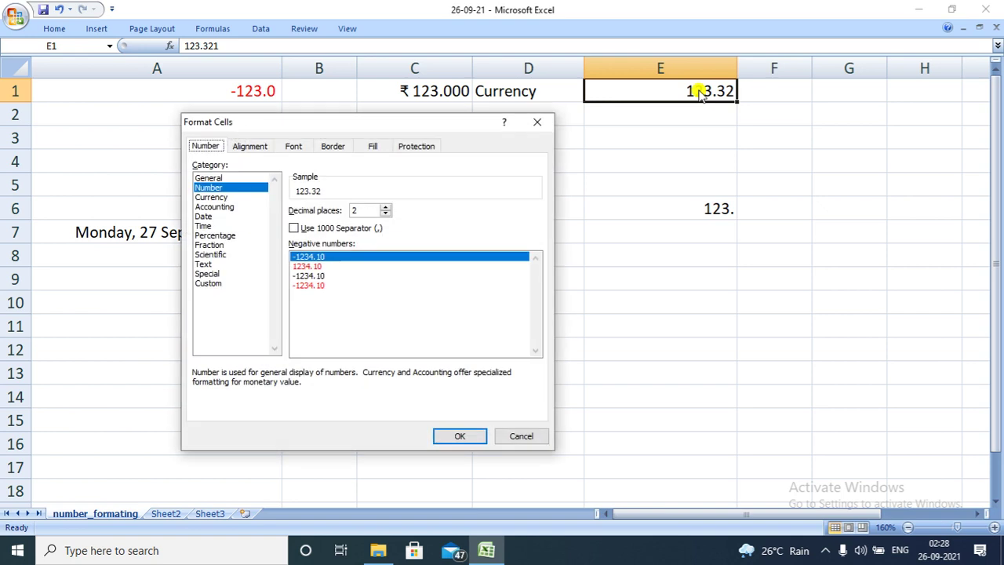
{"action": "left_click", "coordinate": [207, 283]}
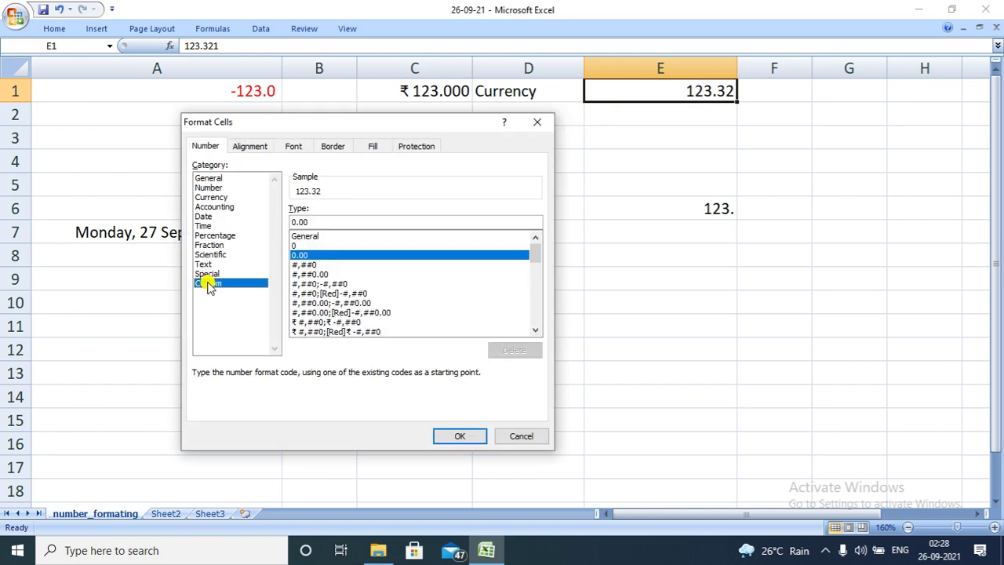
{"action": "left_click", "coordinate": [319, 223]}
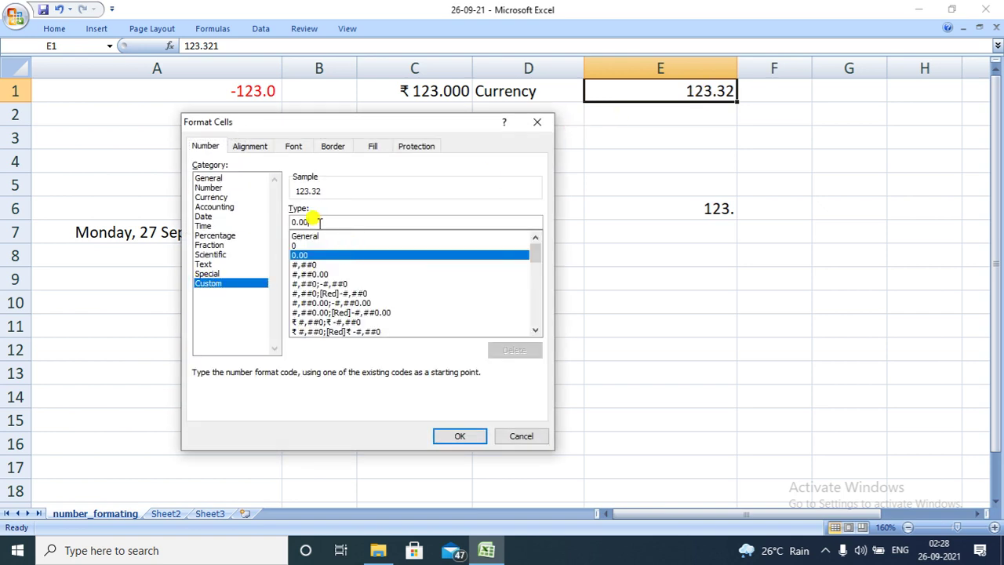
{"action": "type", "text": "000"}
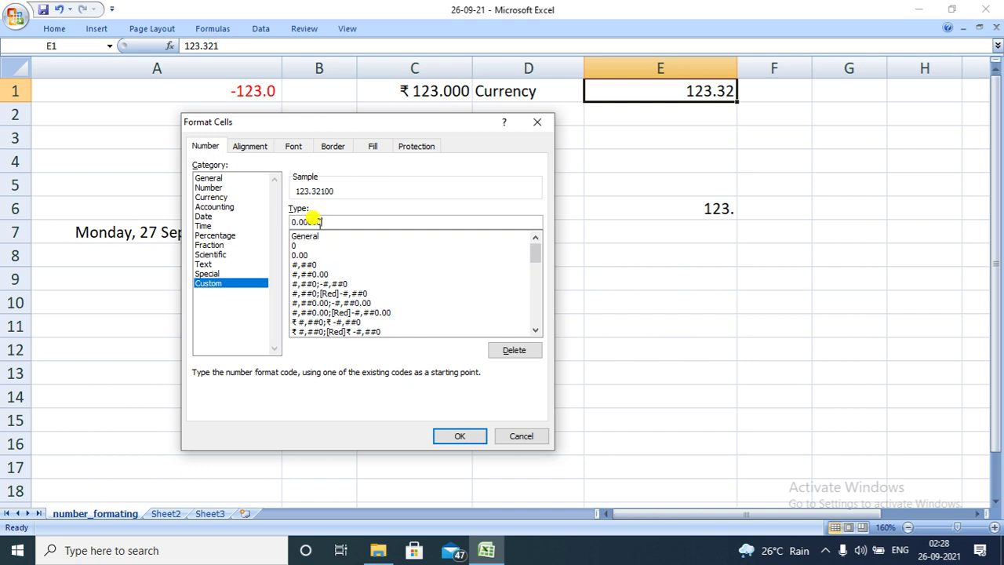
{"action": "key", "text": "BackSpace"}
{"action": "type", "text": "000"}
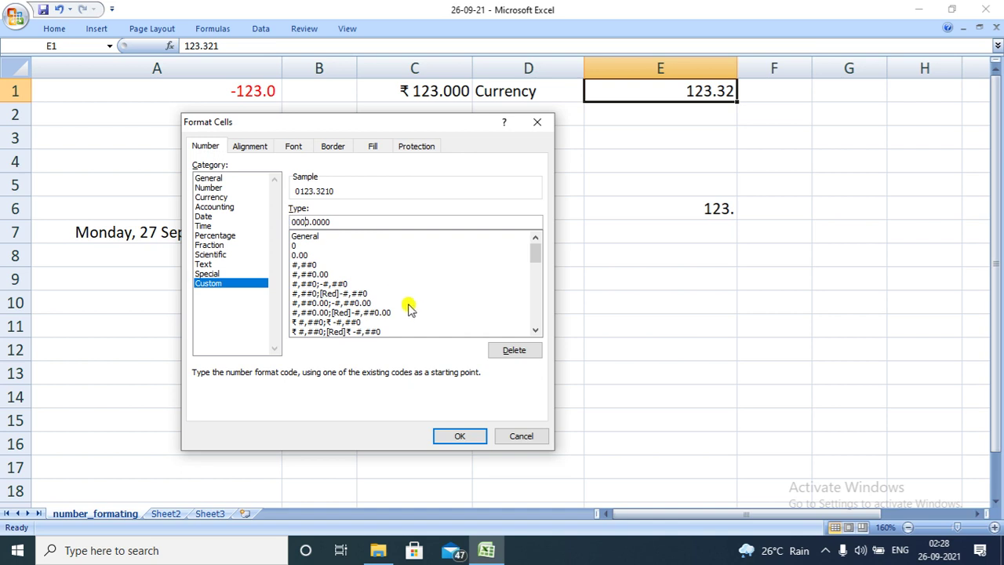
{"action": "left_click", "coordinate": [459, 437]}
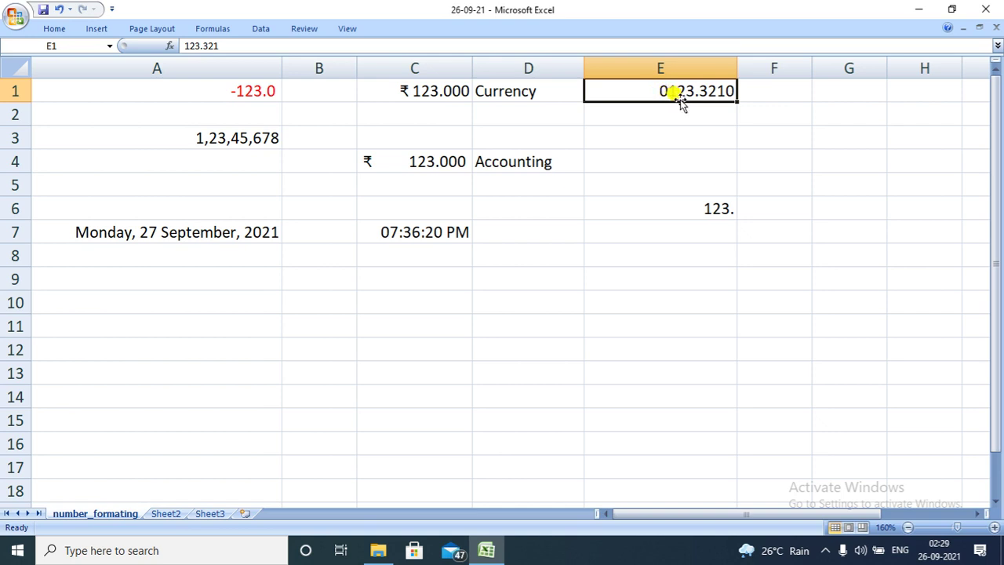
{"action": "left_click", "coordinate": [696, 213]}
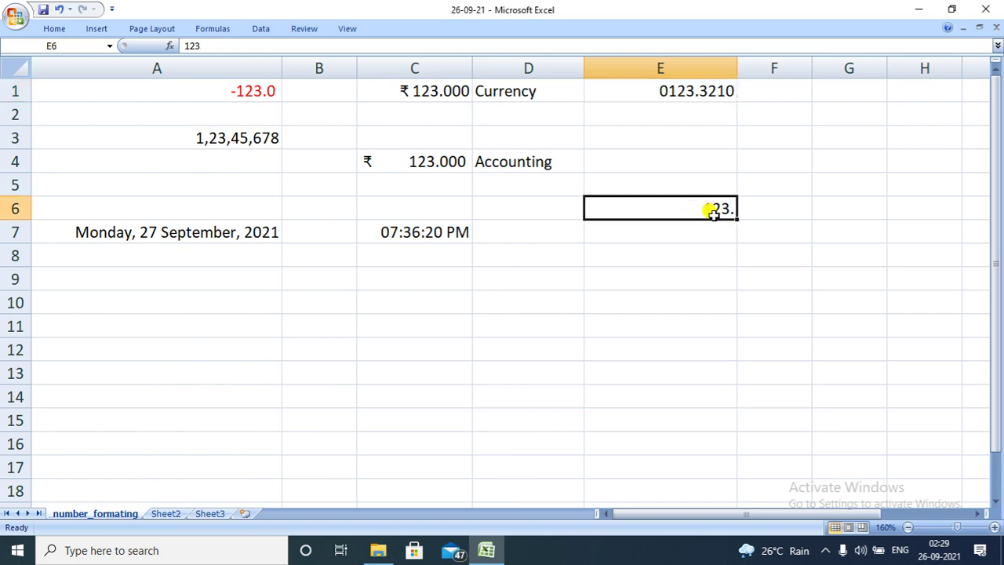
{"action": "double_click", "coordinate": [713, 212]}
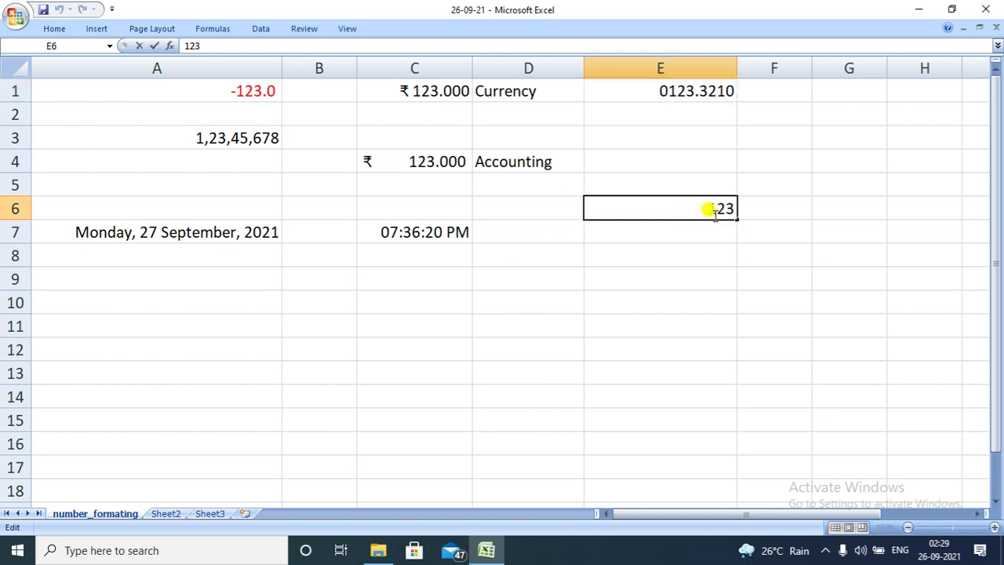
{"action": "key", "text": "ctrl+1"}
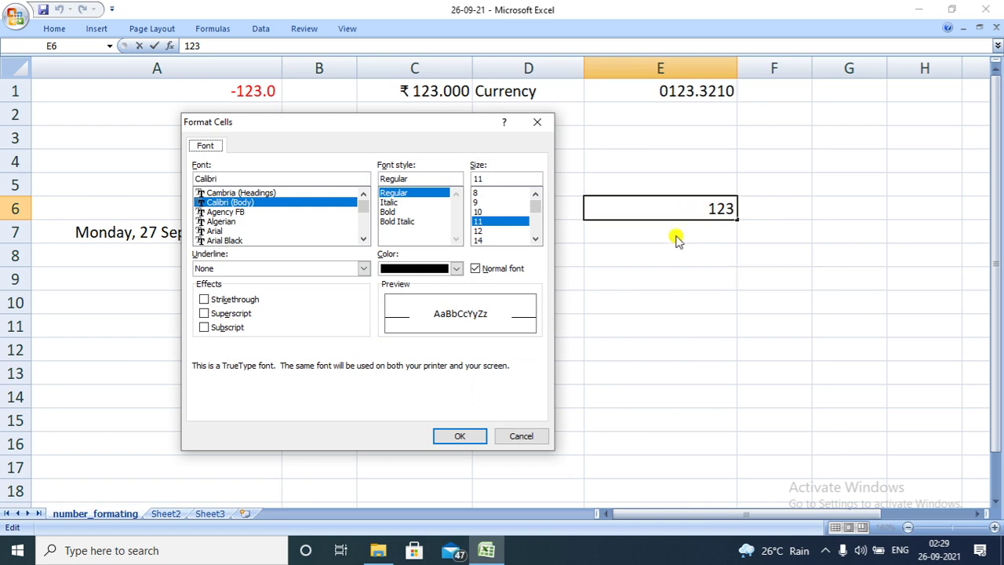
{"action": "left_click", "coordinate": [538, 123]}
{"action": "left_click", "coordinate": [679, 254]}
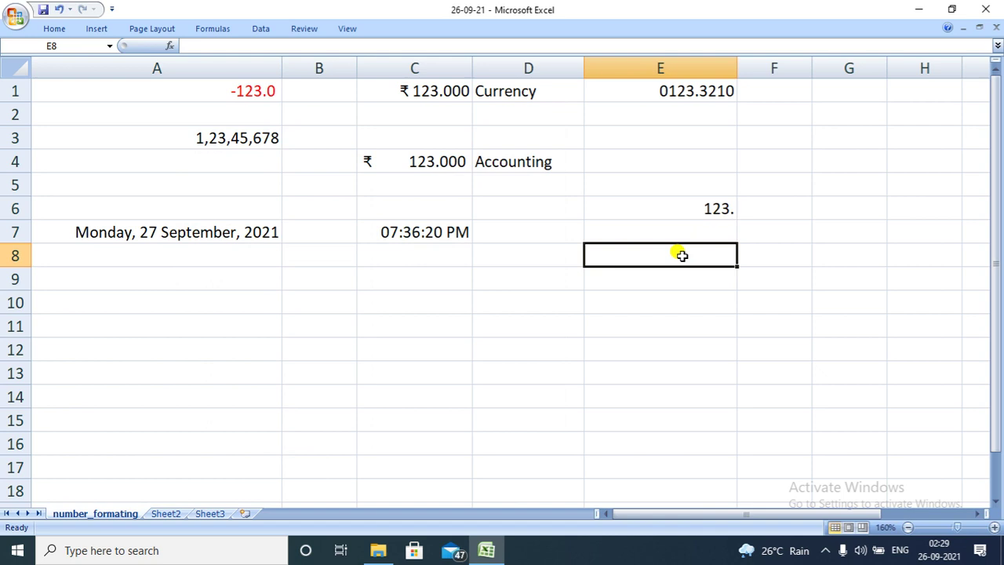
Extend the Custom number format code of cell E6 to ####.####
{"action": "left_click", "coordinate": [692, 210]}
{"action": "key", "text": "ctrl+1"}
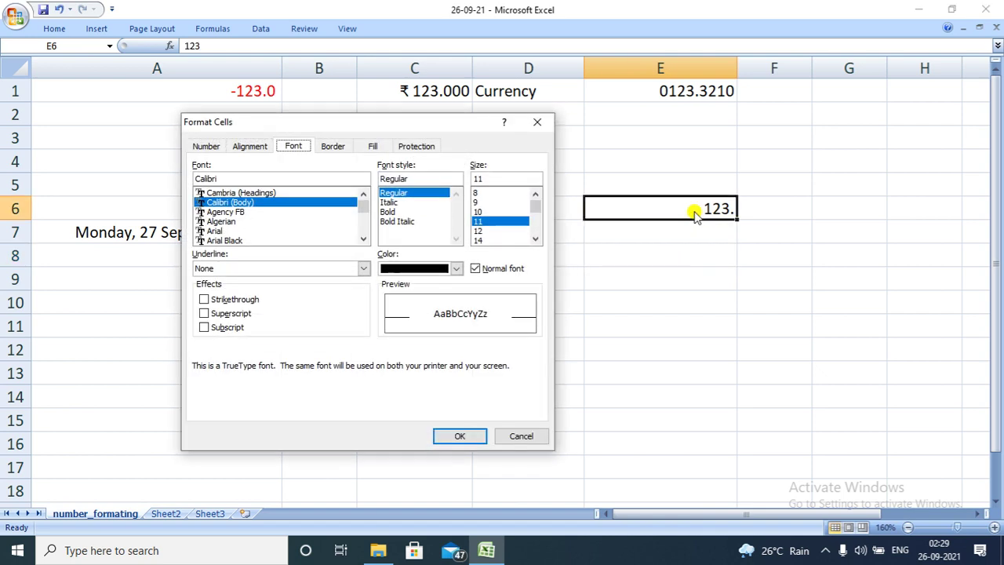
{"action": "left_click", "coordinate": [206, 146]}
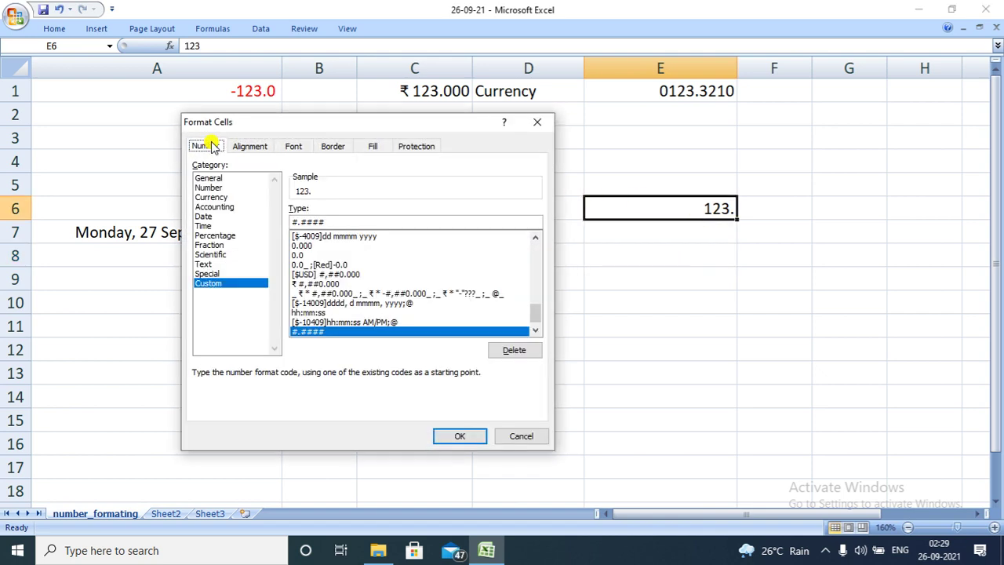
{"action": "left_click", "coordinate": [293, 222]}
{"action": "type", "text": "###"}
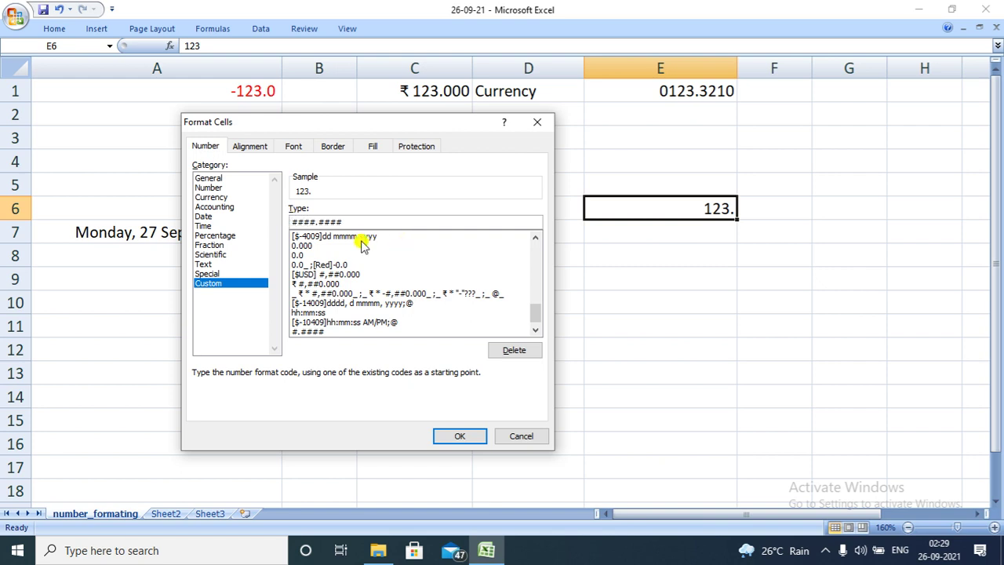
{"action": "left_click", "coordinate": [460, 438]}
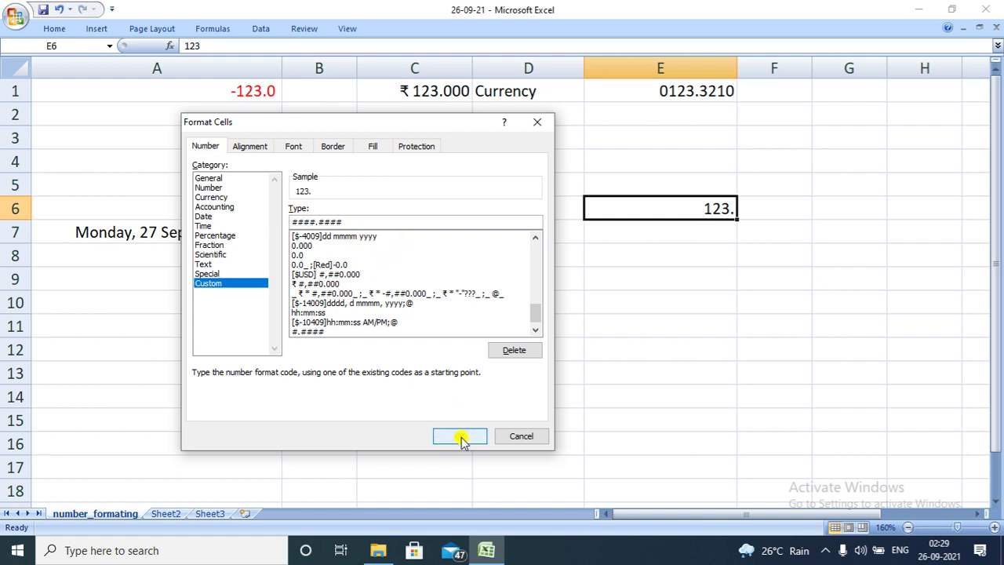
Change the value in cell E6 to 123.321
{"action": "double_click", "coordinate": [679, 208]}
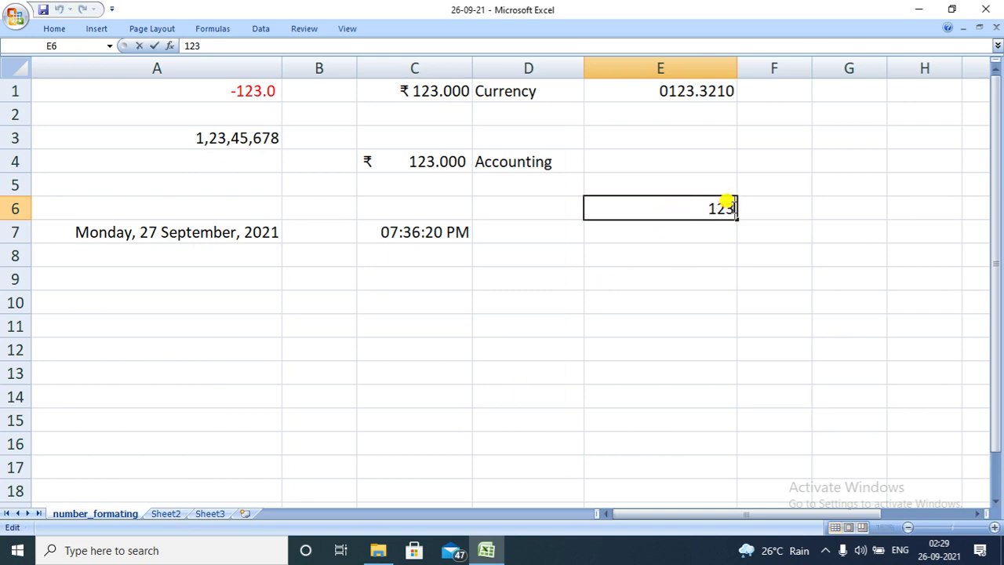
{"action": "type", "text": ".321"}
{"action": "key", "text": "Return"}
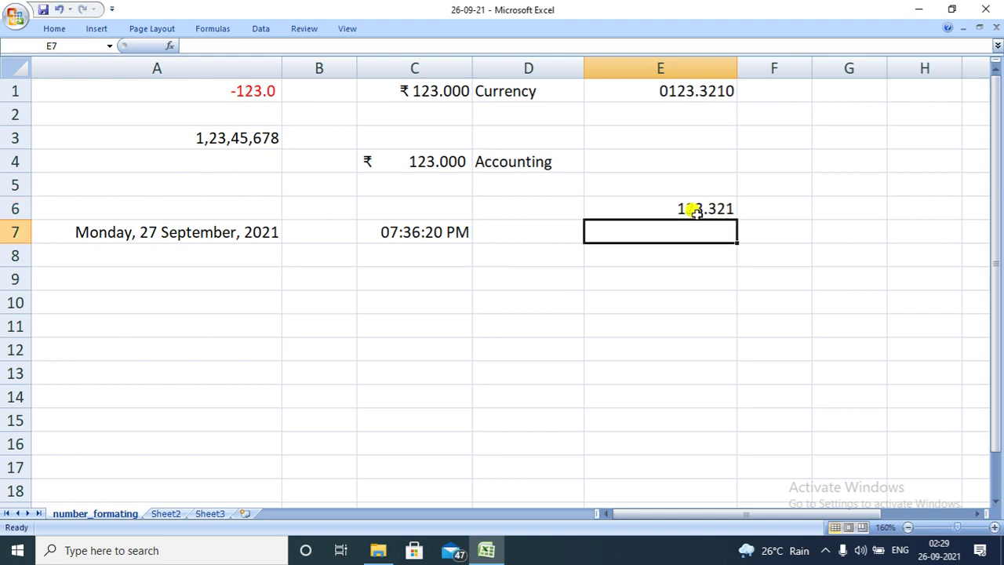
Append more digits after 123.321 in cell E6 so the value has more than four decimal places
{"action": "double_click", "coordinate": [695, 206]}
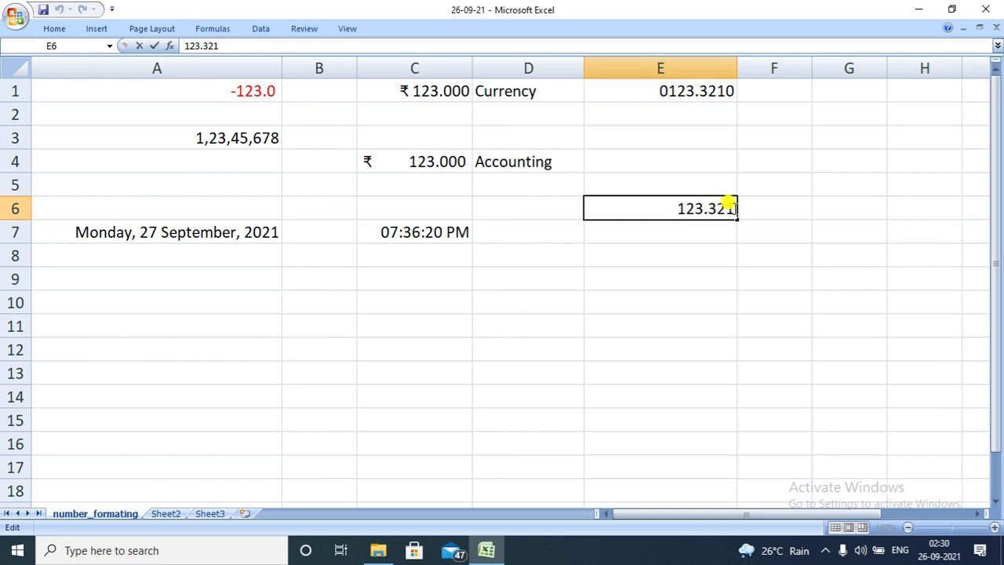
{"action": "type", "text": "45,6"}
{"action": "key", "text": "Return"}
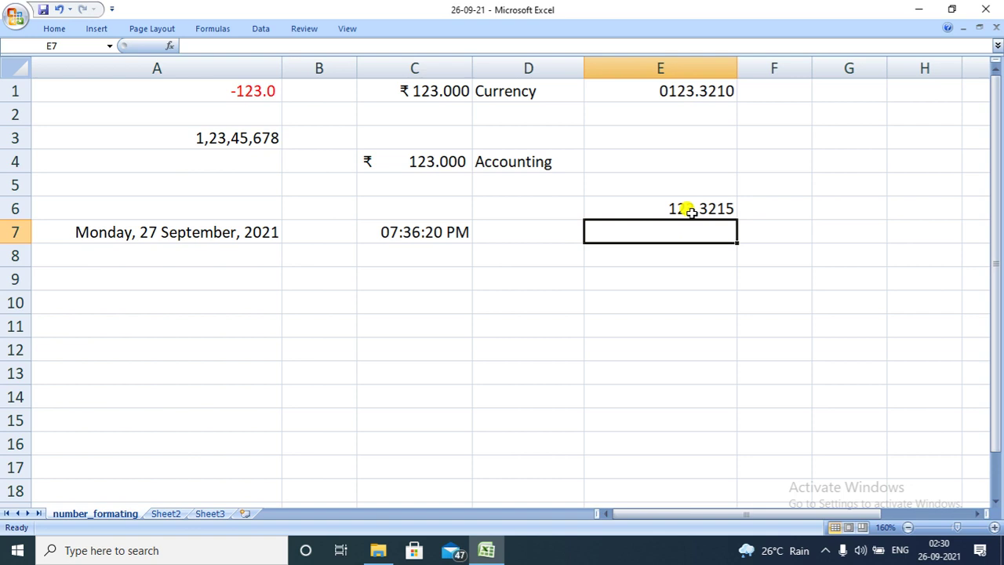
Enter the number 123 in cell E9
{"action": "left_click", "coordinate": [632, 277]}
{"action": "type", "text": "123"}
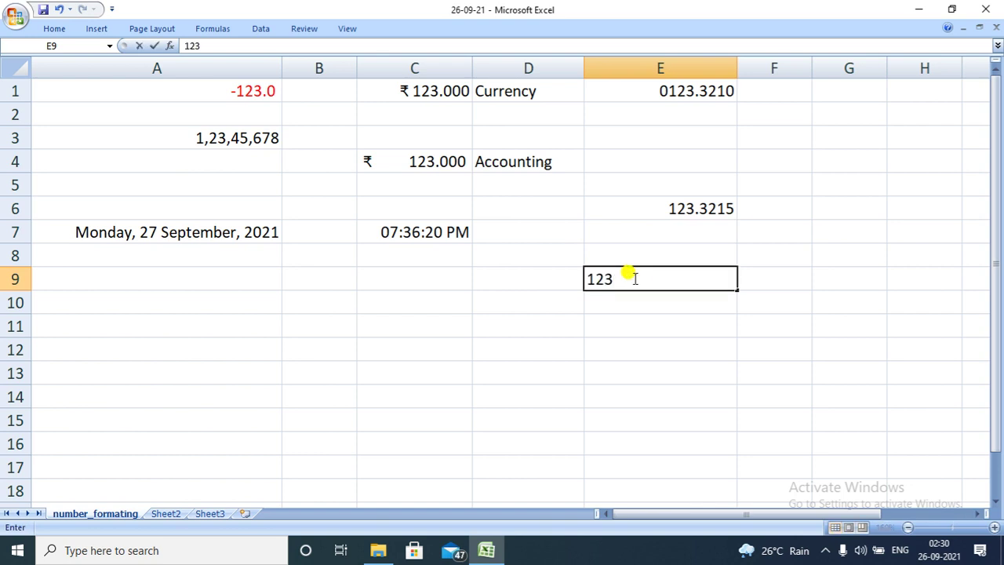
{"action": "key", "text": "Return"}
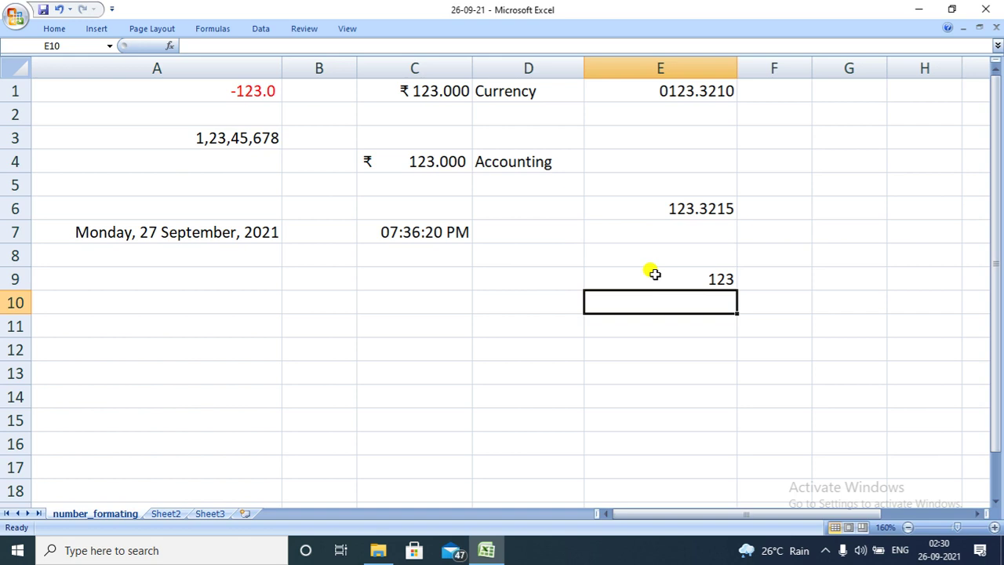
Apply the Custom number format code 0.0;-0.00;0.0 to cell E9, with separate sections for positive, negative and zero values
{"action": "left_click", "coordinate": [654, 273]}
{"action": "key", "text": "ctrl+1"}
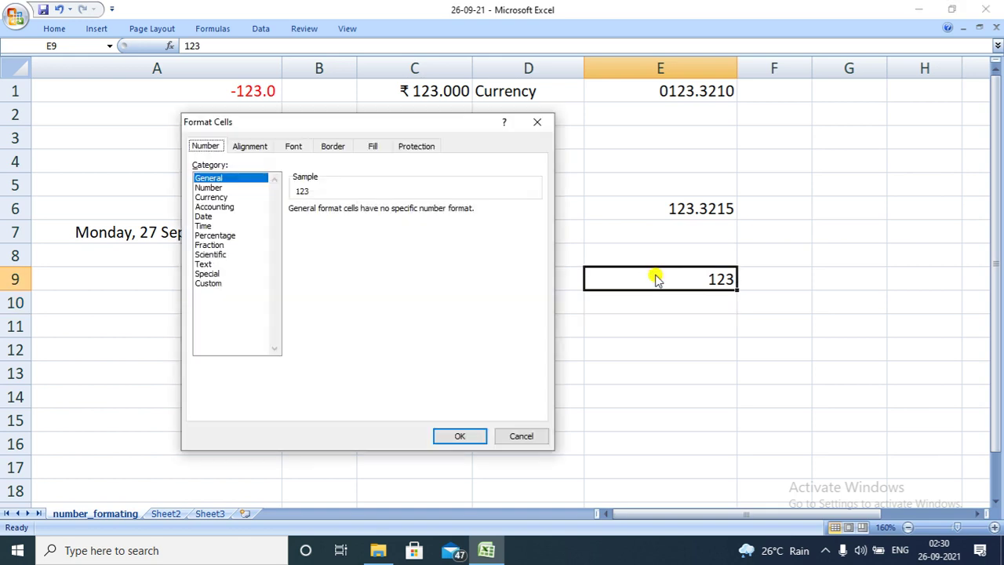
{"action": "left_click", "coordinate": [209, 284]}
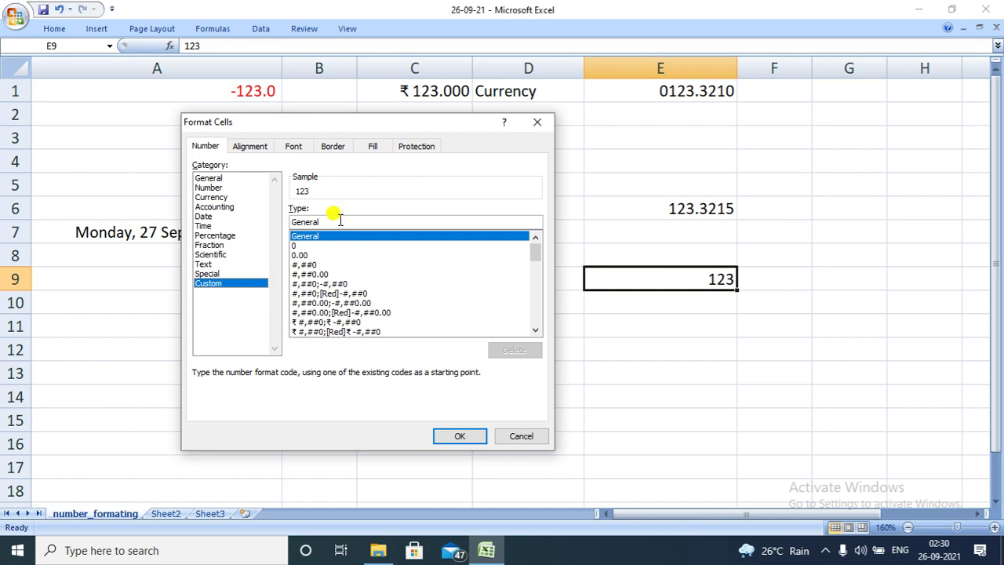
{"action": "double_click", "coordinate": [336, 221]}
{"action": "key", "text": "BackSpace"}
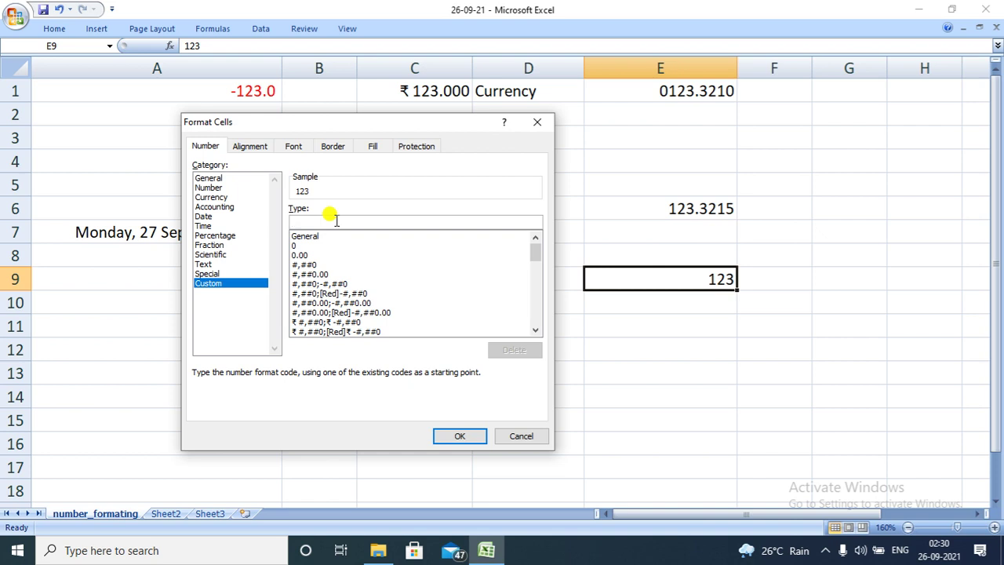
{"action": "type", "text": "0.0"}
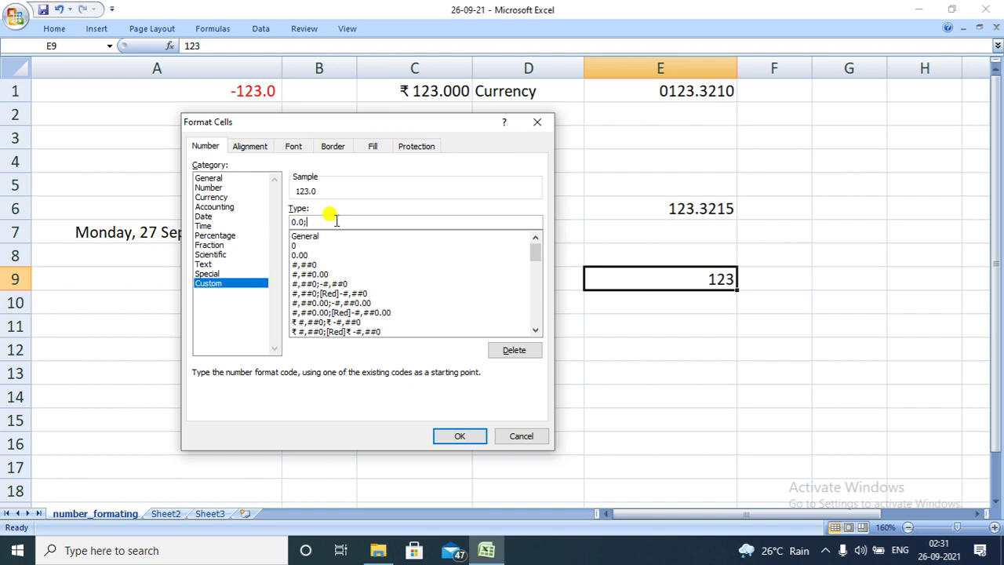
{"action": "type", "text": ";-0.00"}
{"action": "type", "text": ";0.0"}
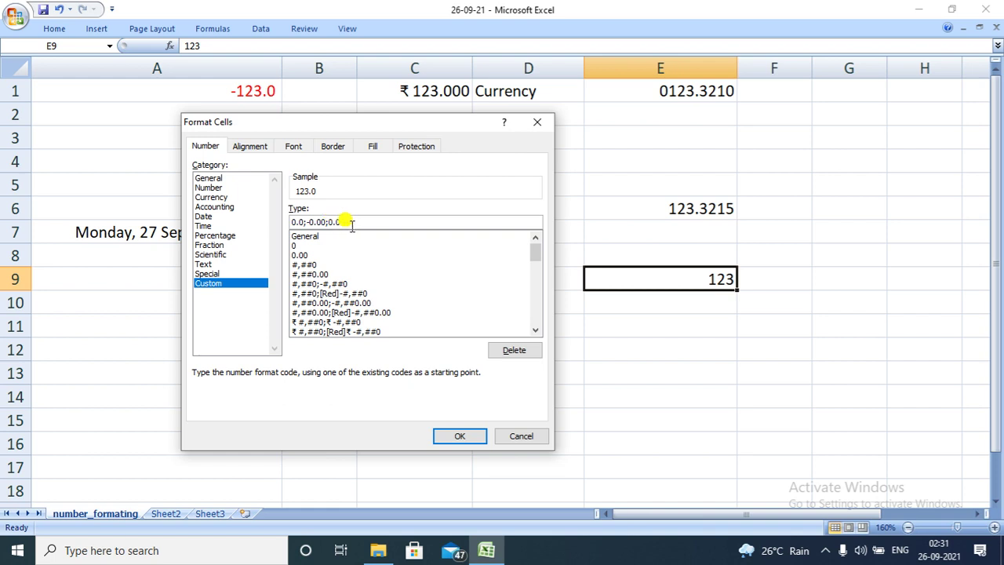
{"action": "left_click", "coordinate": [467, 438]}
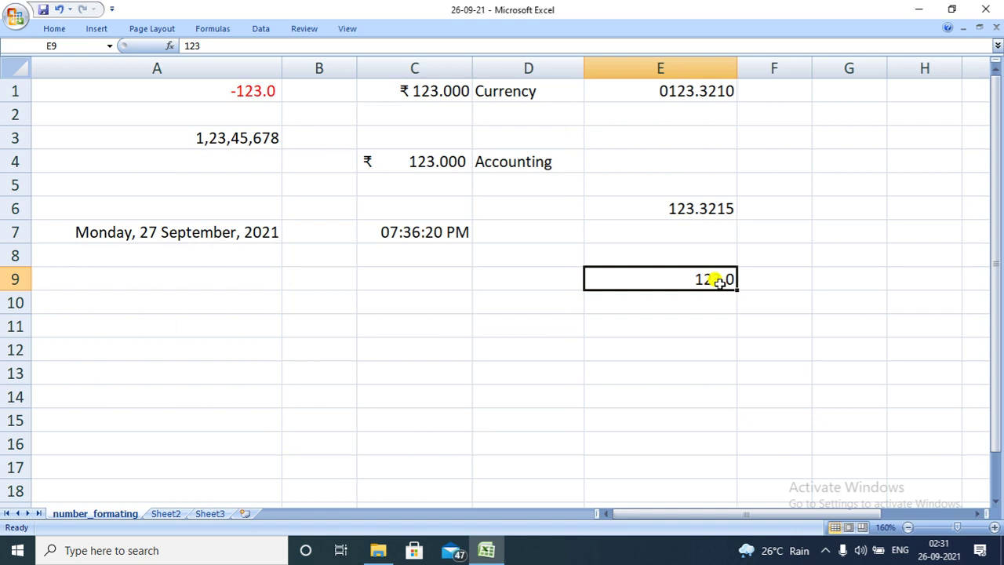
Change the value in cell E9 to -123
{"action": "double_click", "coordinate": [717, 280]}
{"action": "left_click", "coordinate": [707, 280]}
{"action": "type", "text": "-"}
{"action": "key", "text": "Return"}
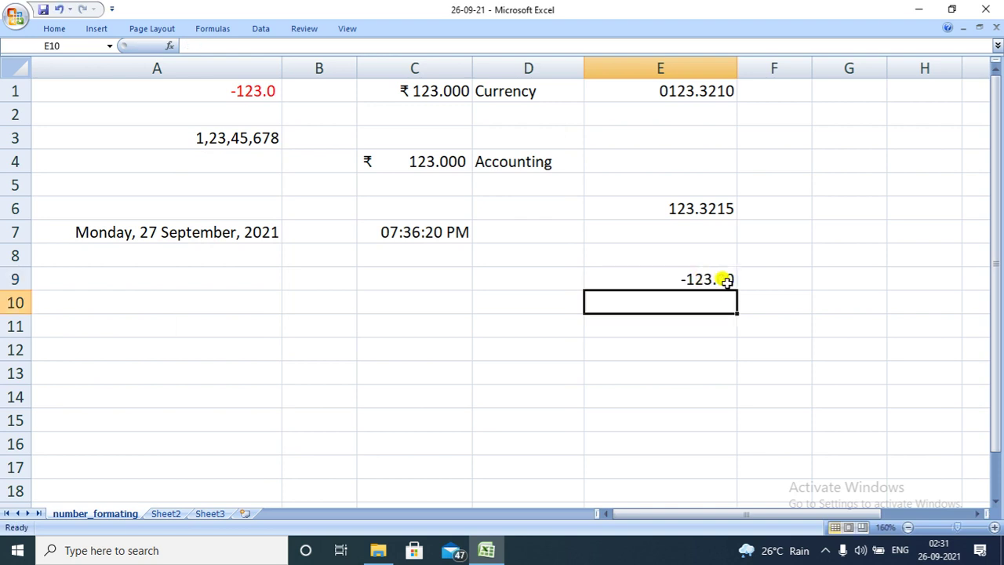
Change the value in cell E9 to 0 to test the zero section of its number format
{"action": "left_click", "coordinate": [726, 280]}
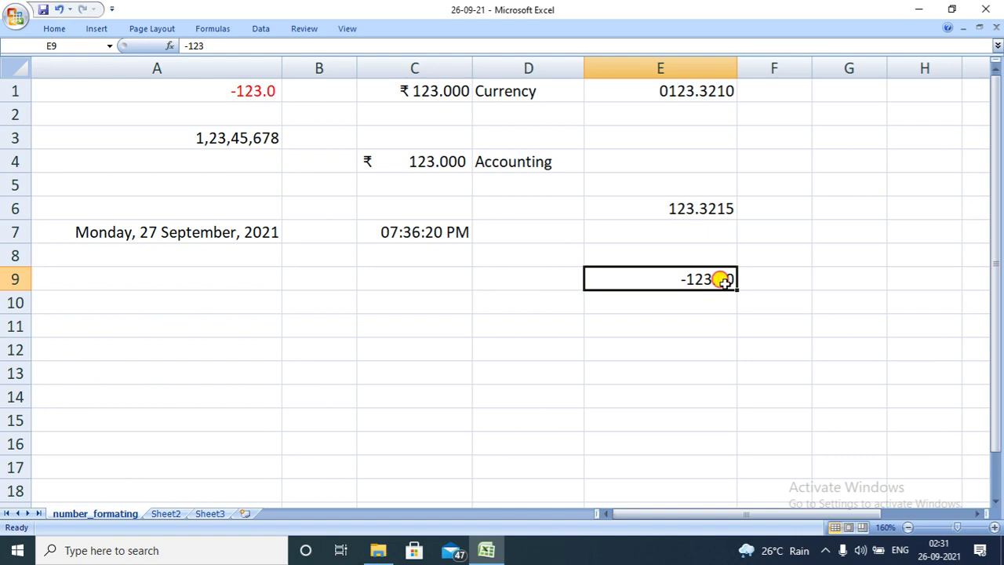
{"action": "double_click", "coordinate": [719, 280]}
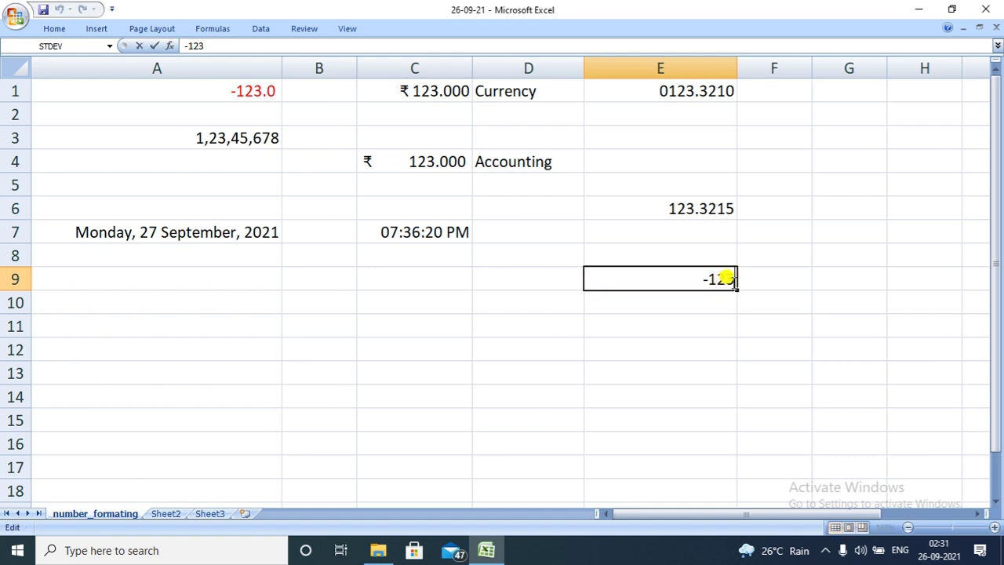
{"action": "key", "text": "BackSpace"}
{"action": "key", "text": "BackSpace"}
{"action": "key", "text": "BackSpace"}
{"action": "key", "text": "BackSpace"}
{"action": "type", "text": "0"}
{"action": "key", "text": "Return"}
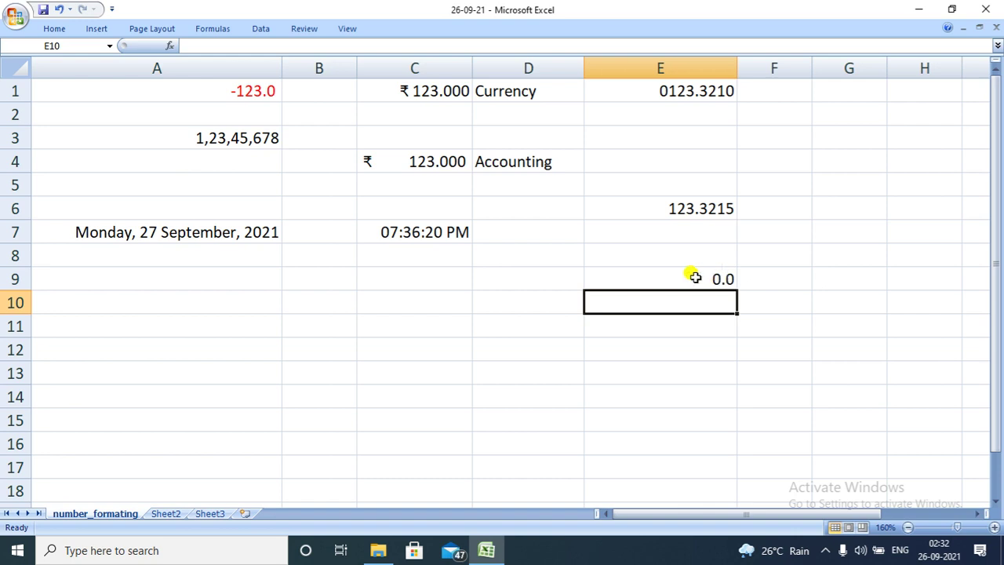
Change the value in cell E9 to 123
{"action": "left_click", "coordinate": [692, 278]}
{"action": "double_click", "coordinate": [695, 277]}
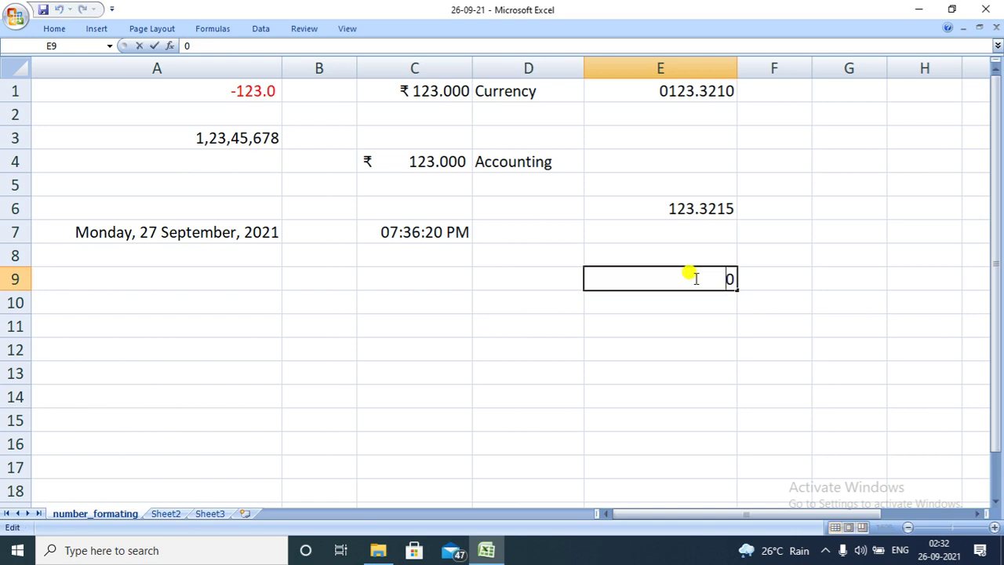
{"action": "key", "text": "BackSpace"}
{"action": "type", "text": "123."}
{"action": "key", "text": "BackSpace"}
{"action": "left_click", "coordinate": [695, 279]}
{"action": "key", "text": "ctrl+1"}
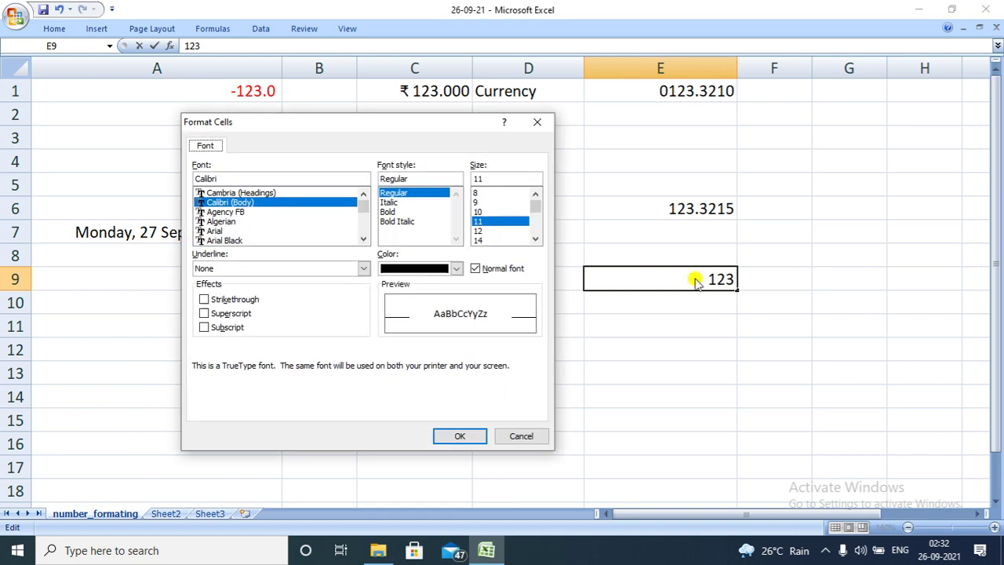
{"action": "left_click", "coordinate": [535, 121]}
{"action": "left_click", "coordinate": [636, 326]}
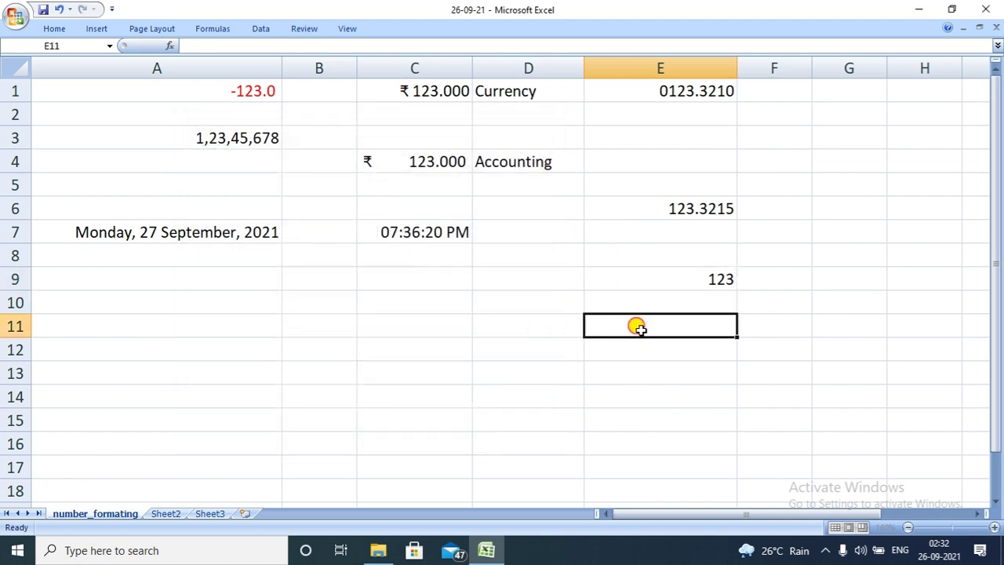
Add the [Green] colour code before the positive section 0.0 in cell E9's Custom number format
{"action": "left_click", "coordinate": [665, 280]}
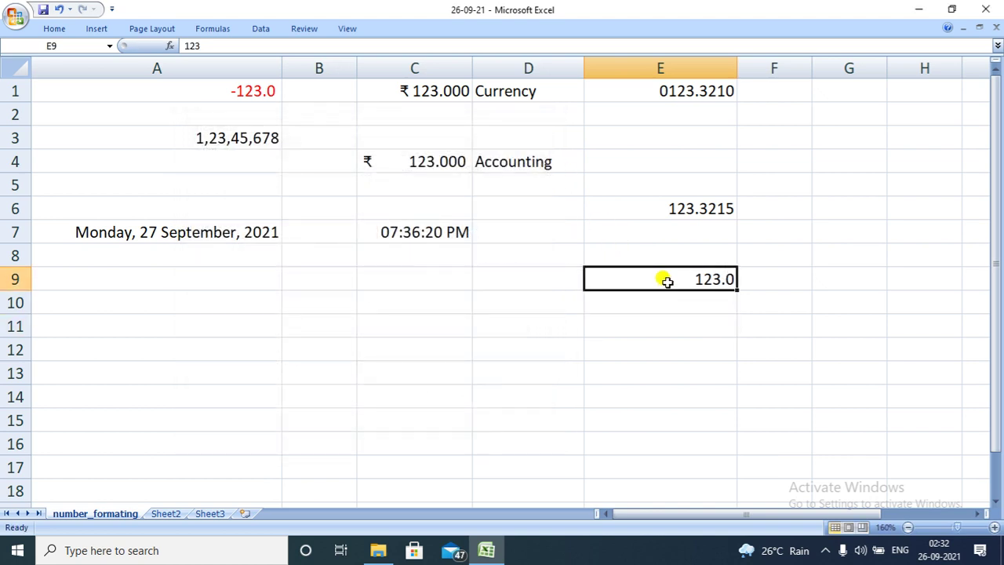
{"action": "key", "text": "ctrl+1"}
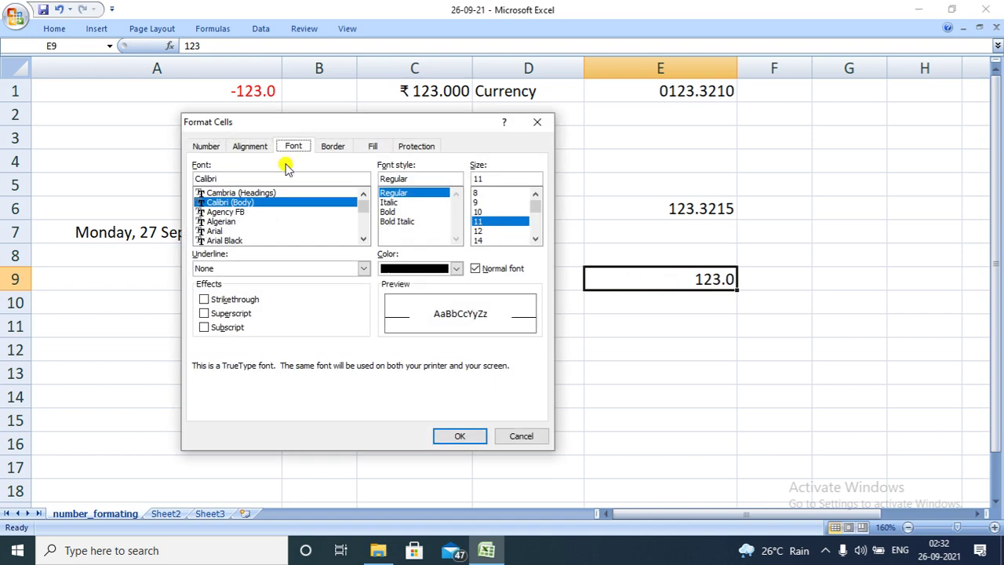
{"action": "left_click", "coordinate": [199, 147]}
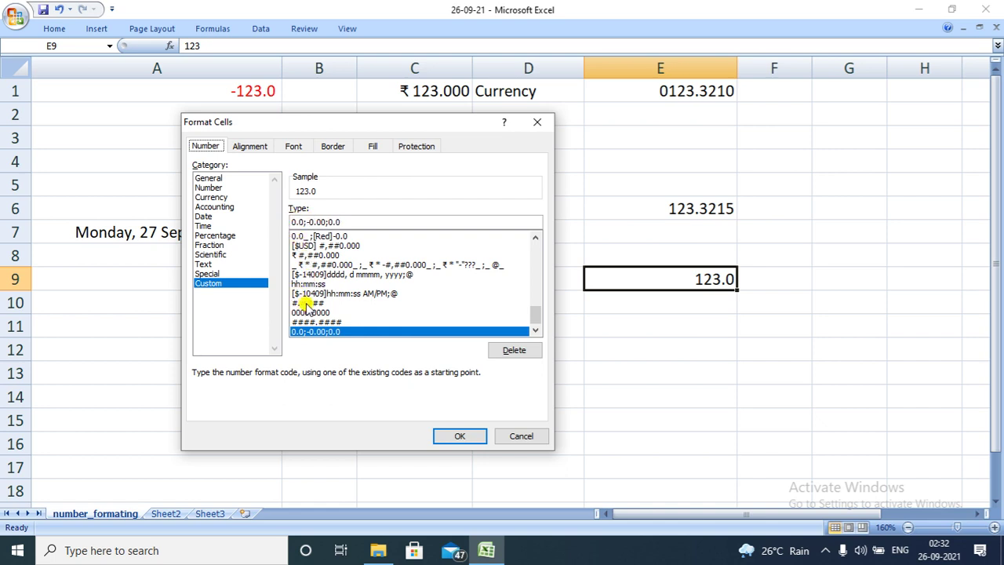
{"action": "left_click_drag", "start_coordinate": [536, 313], "coordinate": [536, 319]}
{"action": "left_click", "coordinate": [295, 222]}
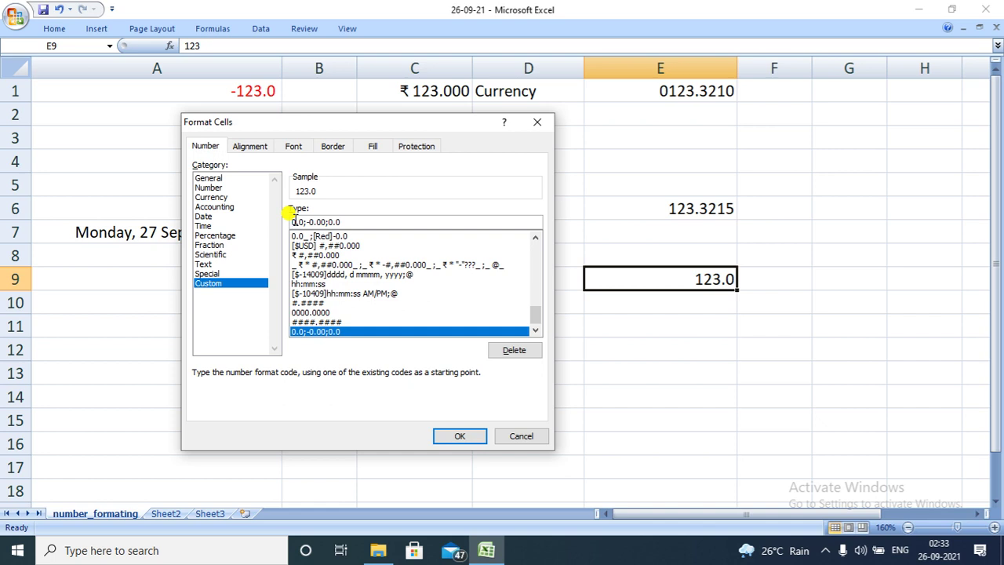
{"action": "type", "text": "["}
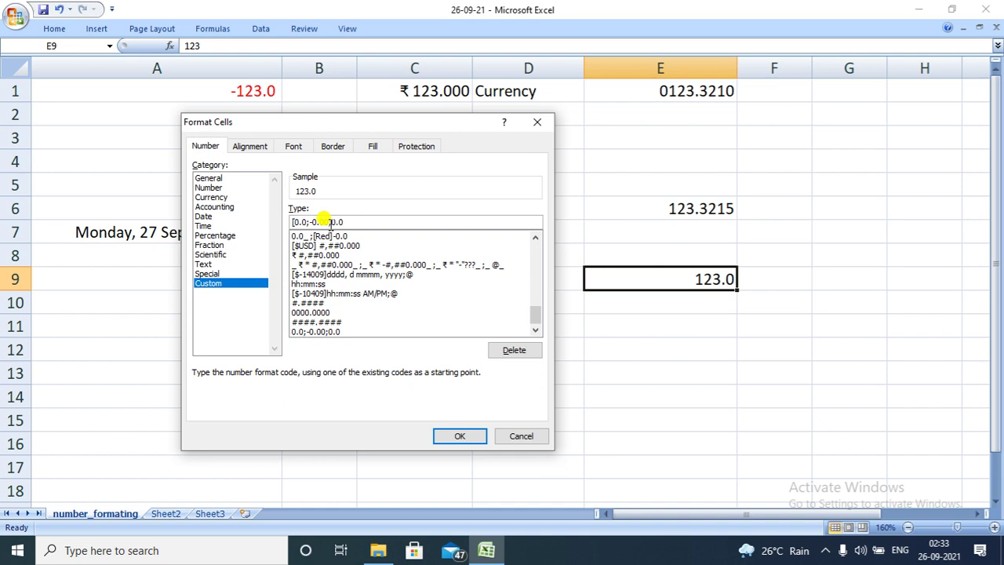
{"action": "type", "text": "Green]"}
{"action": "type", "text": "]"}
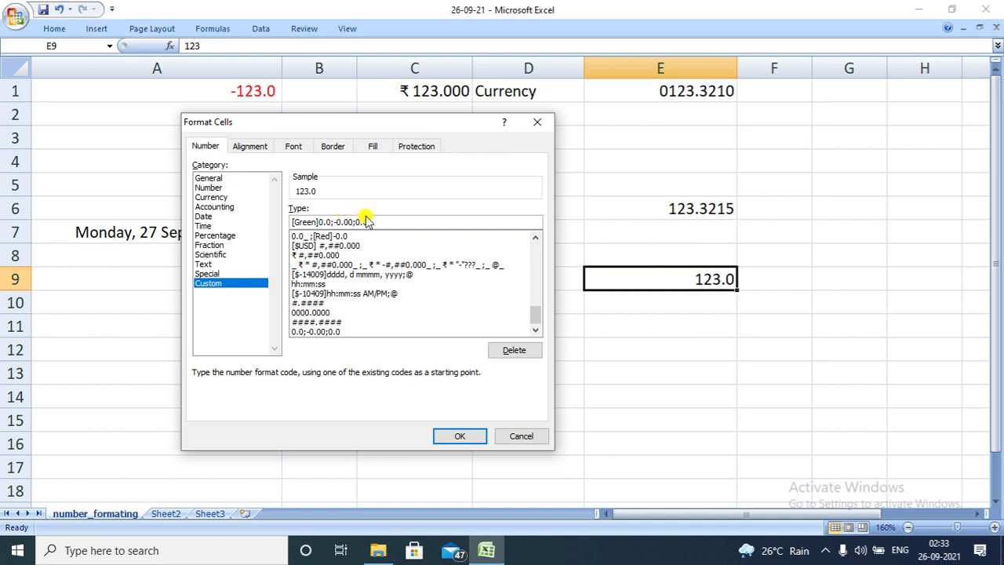
Add the [Red] colour code before the negative section -0.00 of the format code
{"action": "left_click", "coordinate": [334, 221]}
{"action": "double_click", "coordinate": [335, 221]}
{"action": "left_click", "coordinate": [334, 221]}
{"action": "left_click_drag", "start_coordinate": [334, 221], "coordinate": [346, 222]}
{"action": "type", "text": "[Red"}
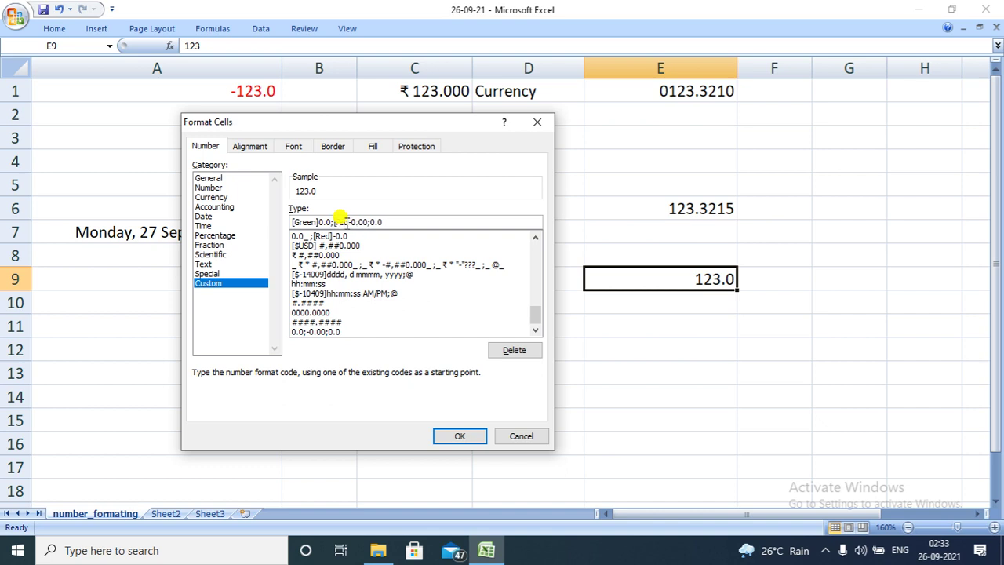
{"action": "key", "text": "BackSpace"}
{"action": "key", "text": "BackSpace"}
{"action": "key", "text": "BackSpace"}
{"action": "type", "text": "Red]"}
{"action": "type", "text": "]"}
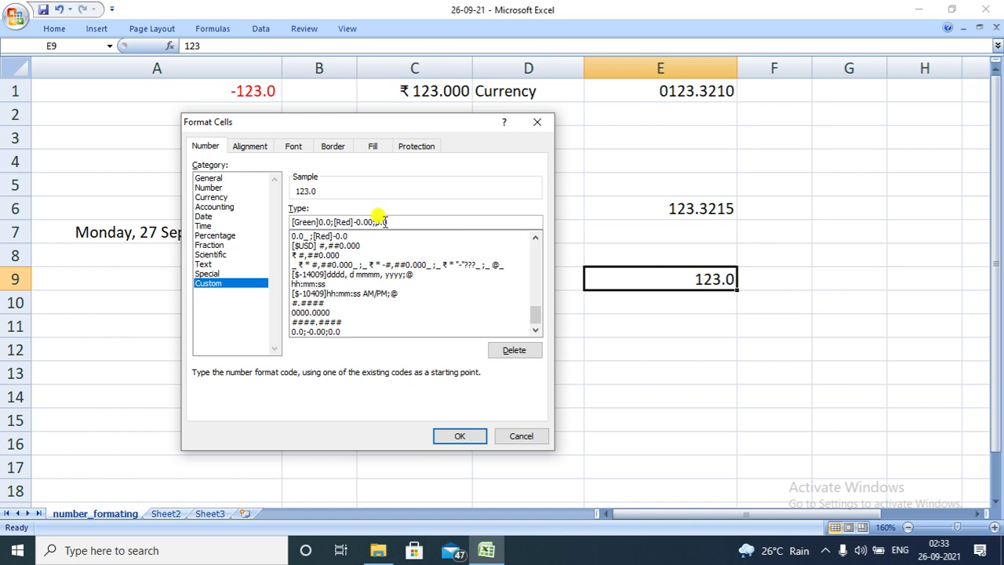
Add the [Blue] colour code before the zero section and apply the format [Green]0.0;[Red]-0.00;[Blue]0.0 to cell E9
{"action": "type", "text": "["}
{"action": "type", "text": "B"}
{"action": "type", "text": "lue]"}
{"action": "type", "text": "]"}
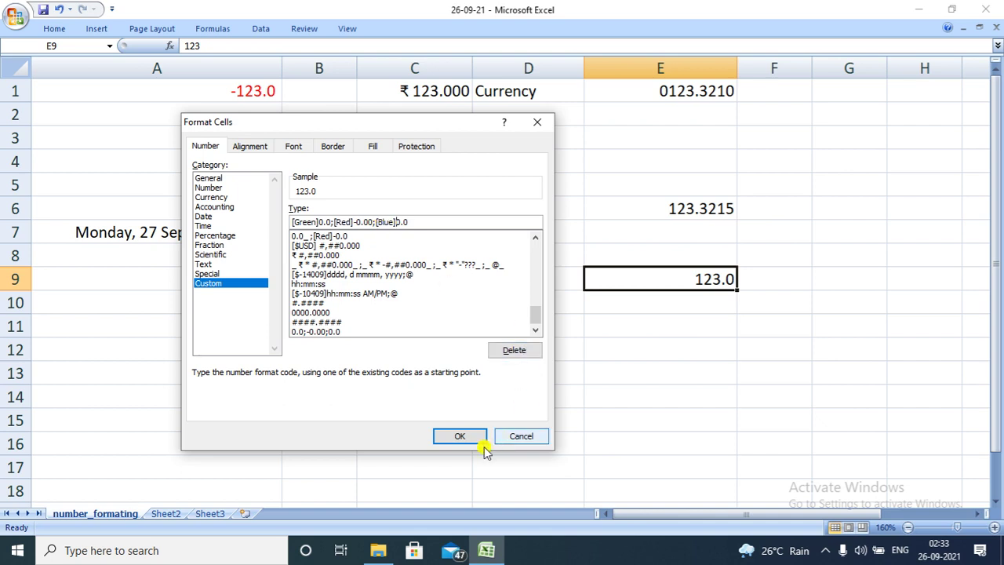
{"action": "left_click", "coordinate": [461, 436]}
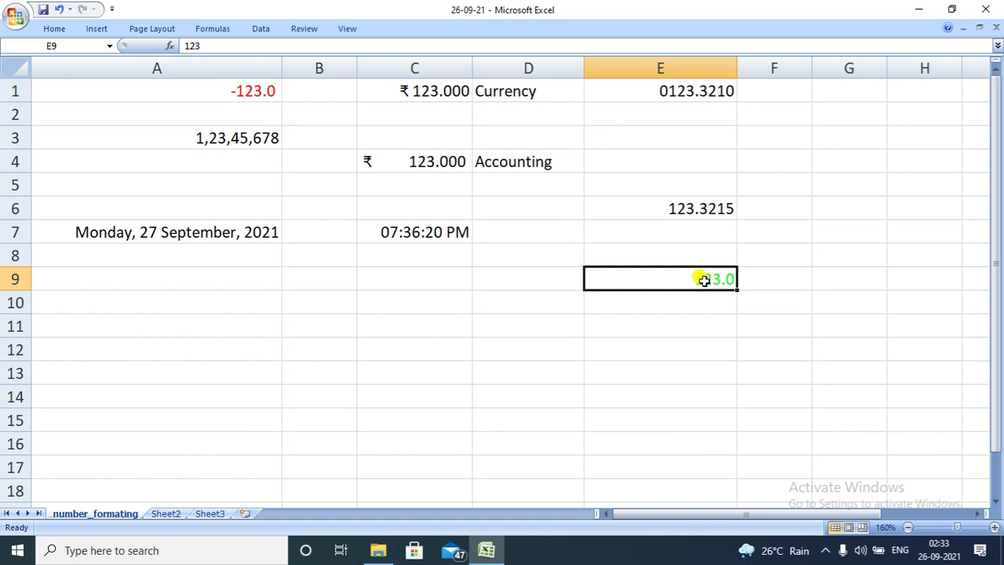
Change the value in cell E9 to -123 to test the red negative section
{"action": "double_click", "coordinate": [714, 282]}
{"action": "type", "text": "-"}
{"action": "key", "text": "Return"}
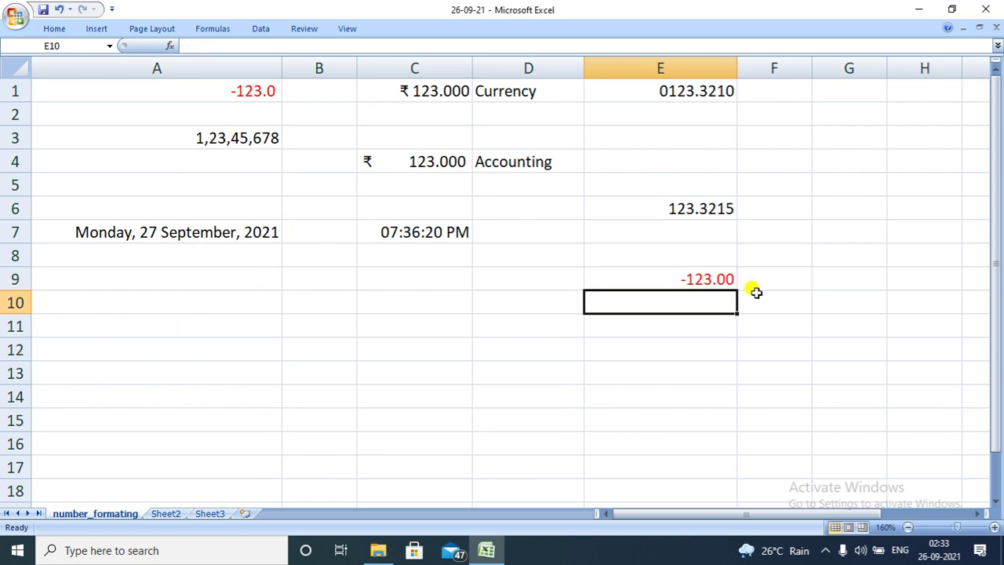
Change the value in cell E9 to 0 to test the blue zero section
{"action": "double_click", "coordinate": [710, 280]}
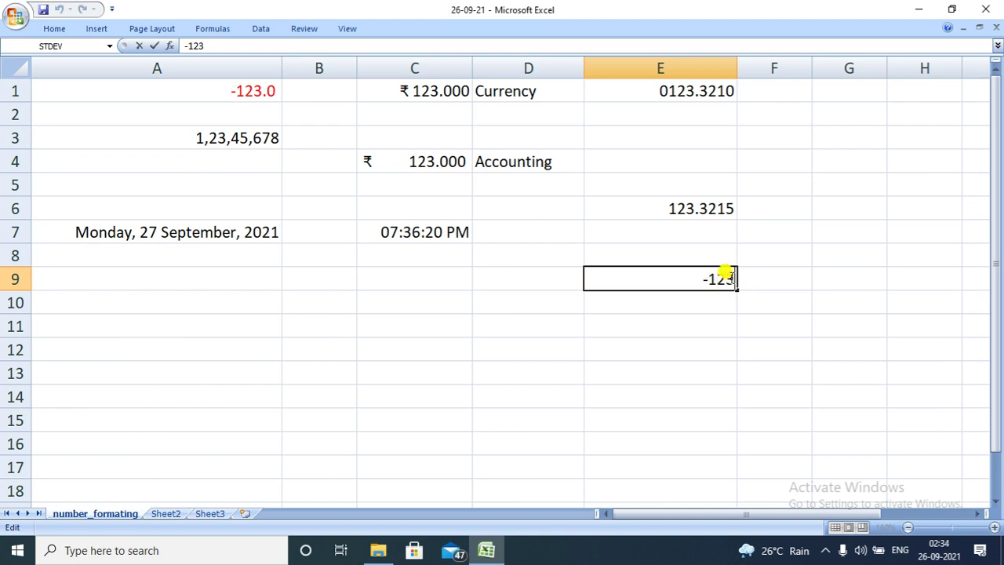
{"action": "key", "text": "BackSpace"}
{"action": "key", "text": "BackSpace"}
{"action": "key", "text": "BackSpace"}
{"action": "key", "text": "BackSpace"}
{"action": "type", "text": "0"}
{"action": "key", "text": "Return"}
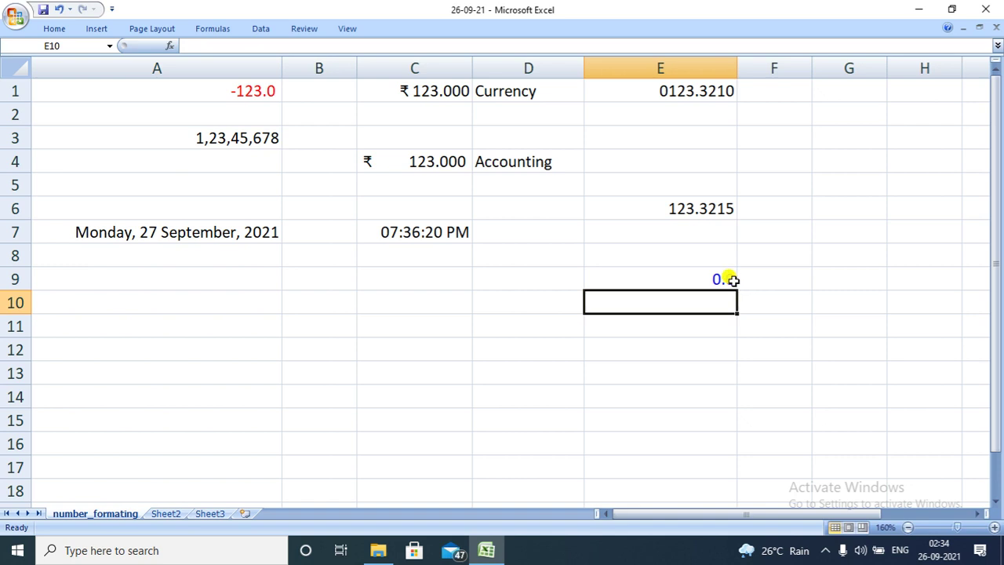
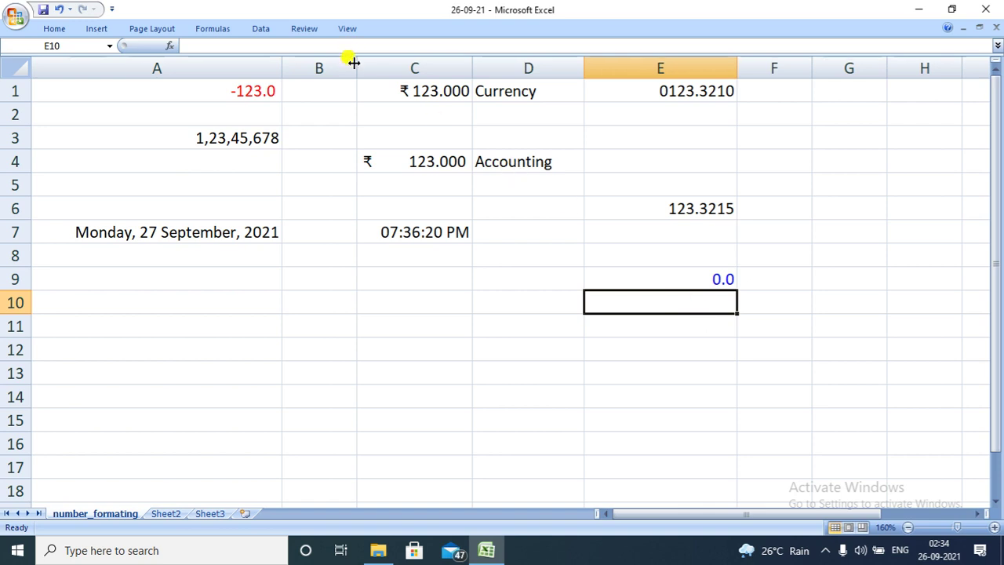
Widen column B to roughly two and a half times its width
{"action": "left_click_drag", "start_coordinate": [356, 67], "coordinate": [469, 87]}
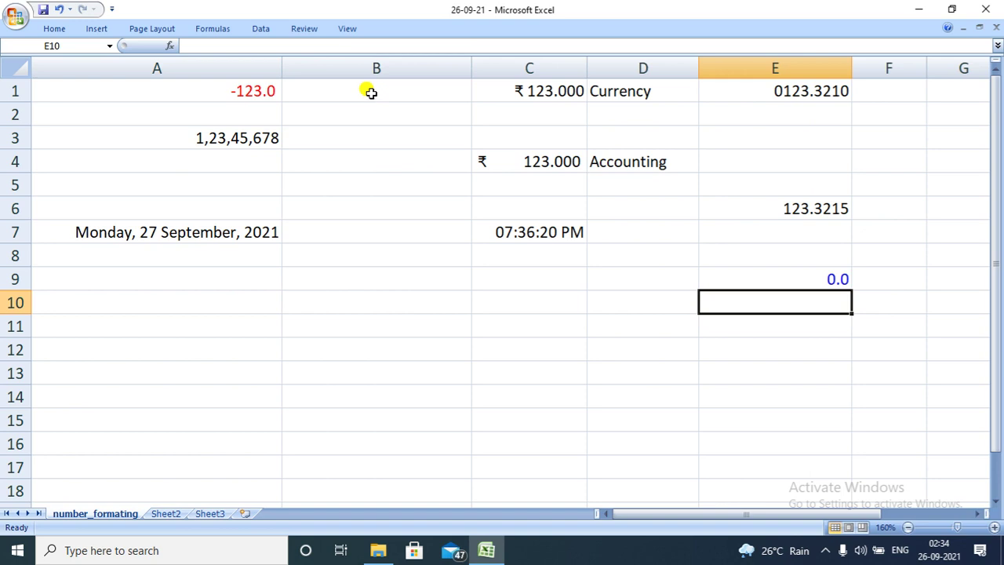
Try to apply the Custom number format [Green]0.0:[Red]-0.00;[Blue]0.0 to the whole of column B
{"action": "left_click", "coordinate": [371, 93]}
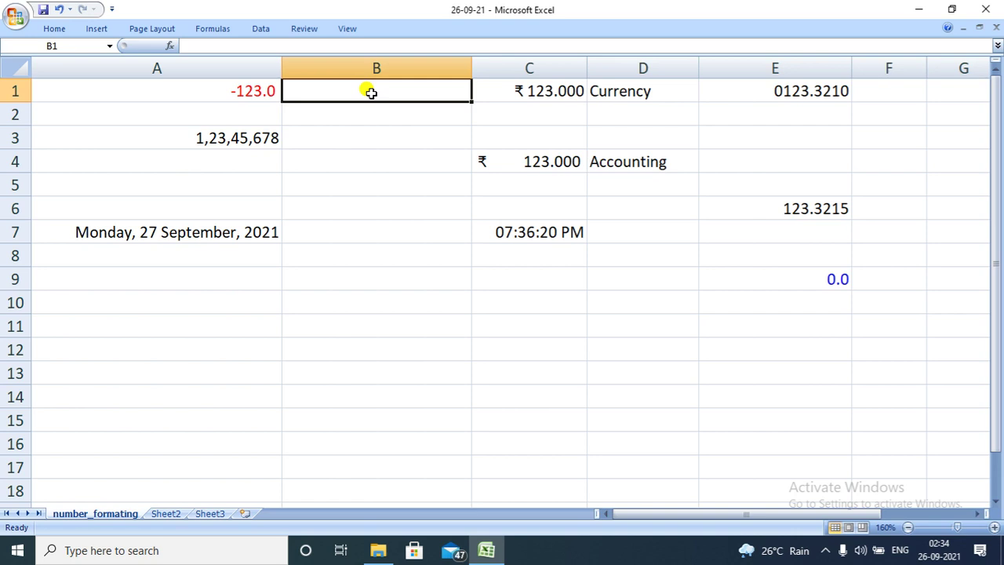
{"action": "key", "text": "ctrl+space"}
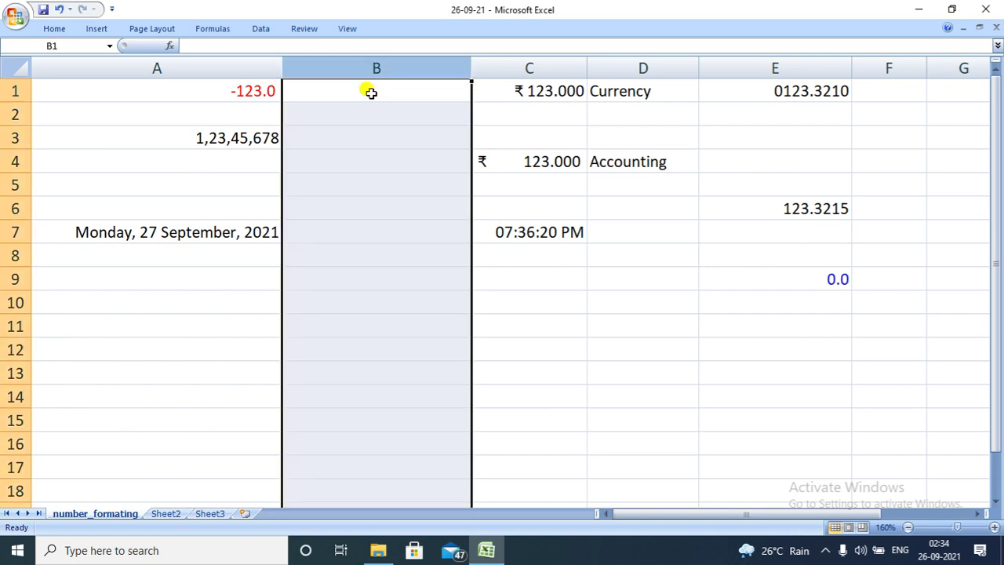
{"action": "key", "text": "ctrl+1"}
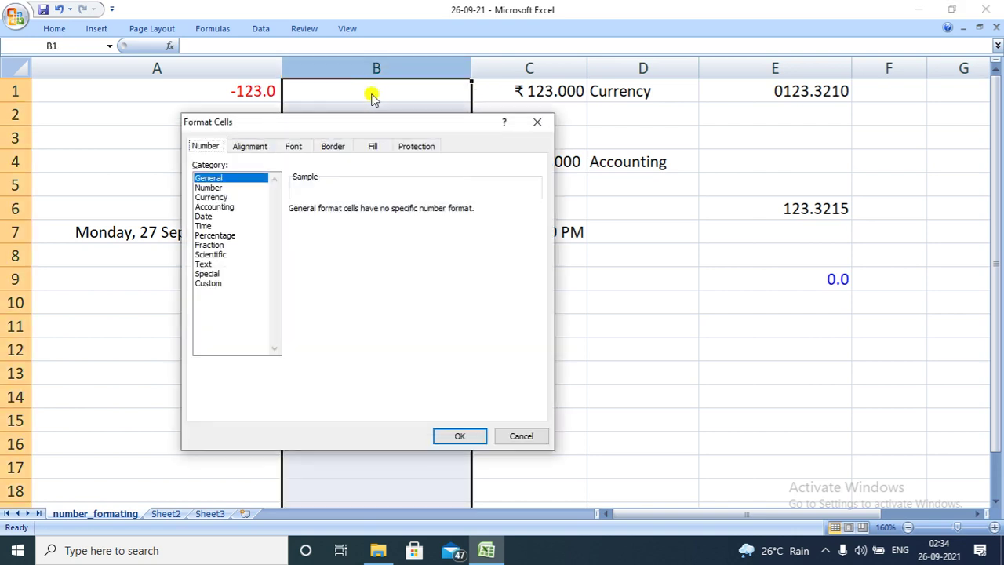
{"action": "left_click", "coordinate": [213, 285]}
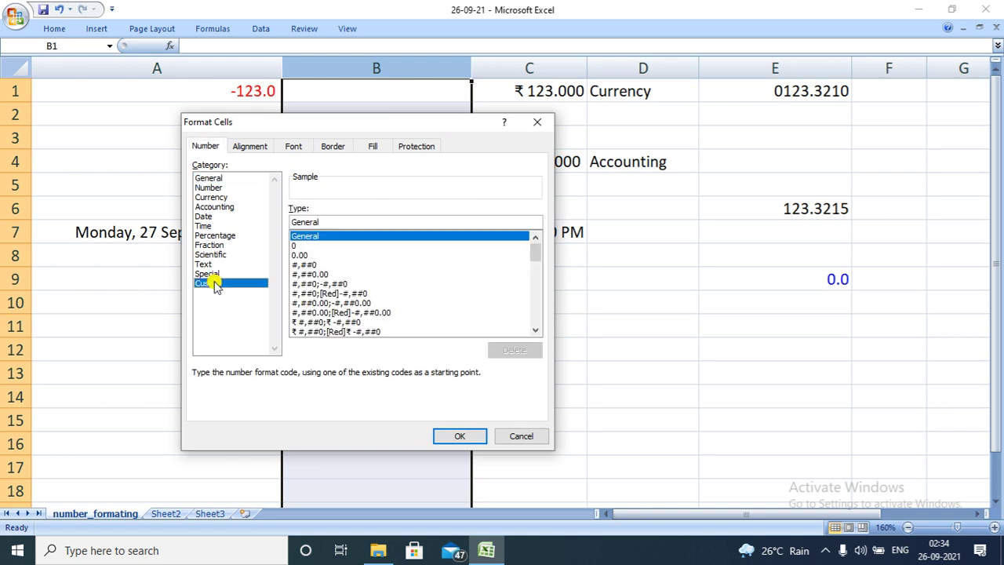
{"action": "double_click", "coordinate": [346, 220]}
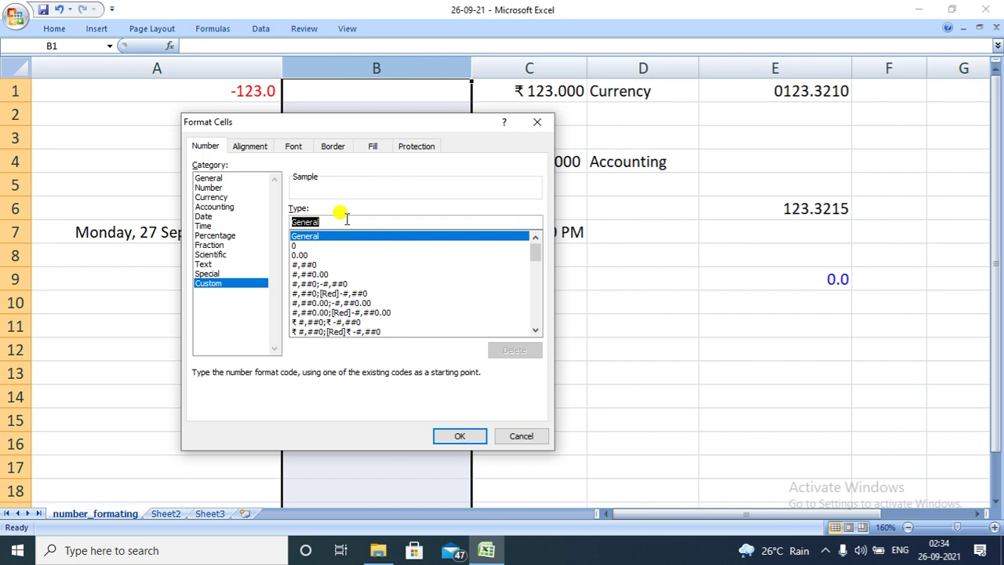
{"action": "key", "text": "BackSpace"}
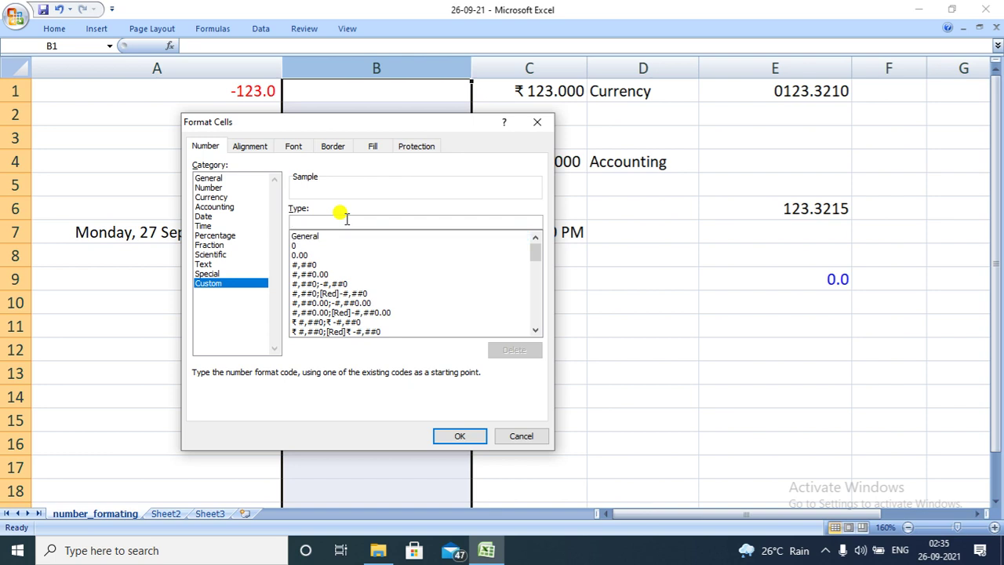
{"action": "type", "text": "["}
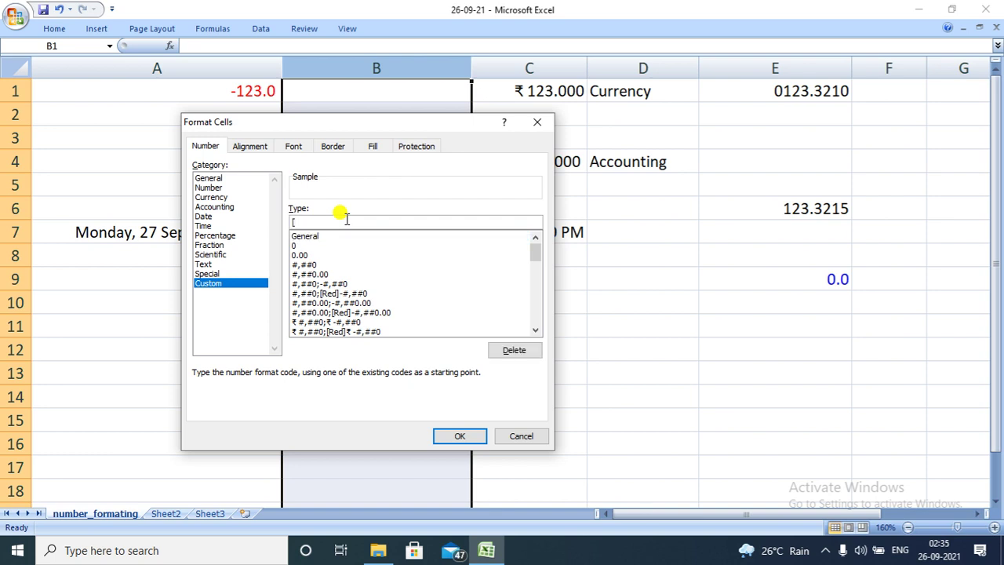
{"action": "type", "text": "Green]0.0;[Red]-0.00;[Blue"}
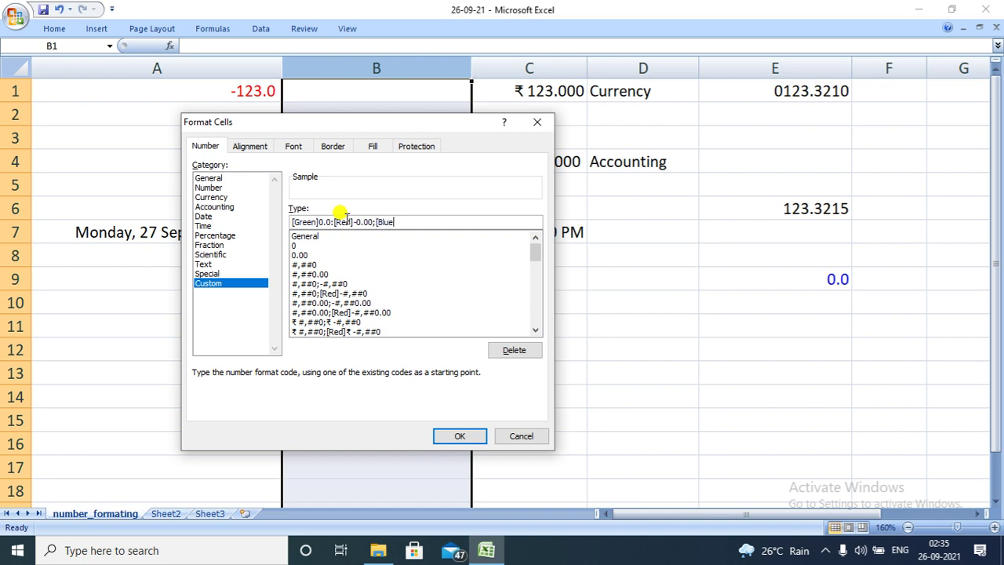
{"action": "type", "text": "]0.0"}
{"action": "left_click", "coordinate": [466, 438]}
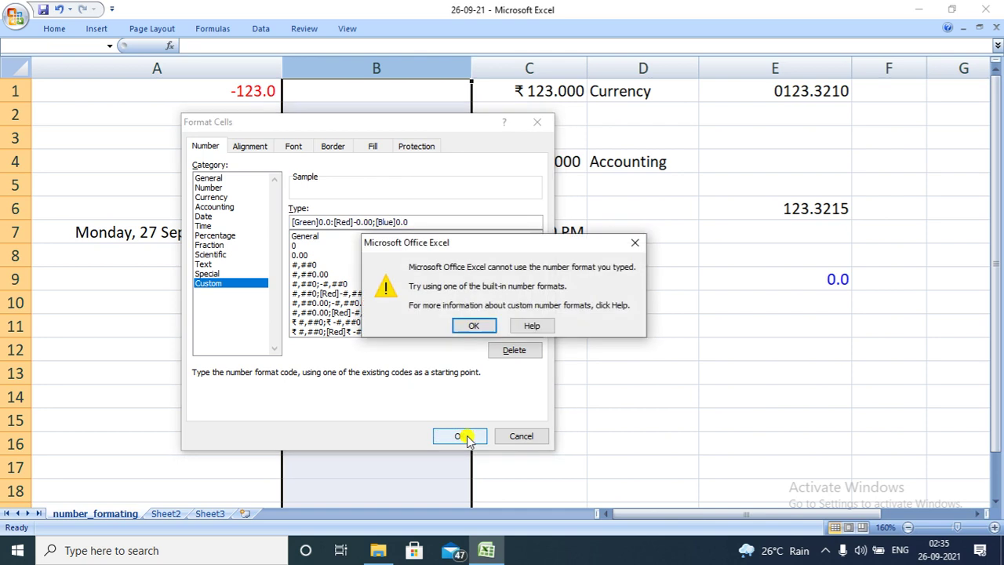
{"action": "left_click", "coordinate": [475, 327]}
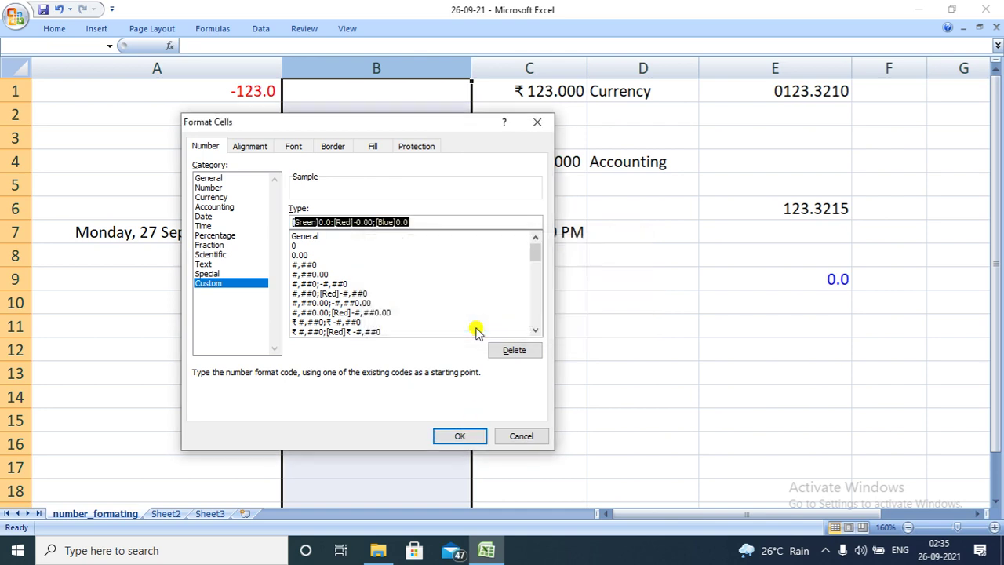
{"action": "left_click", "coordinate": [461, 436]}
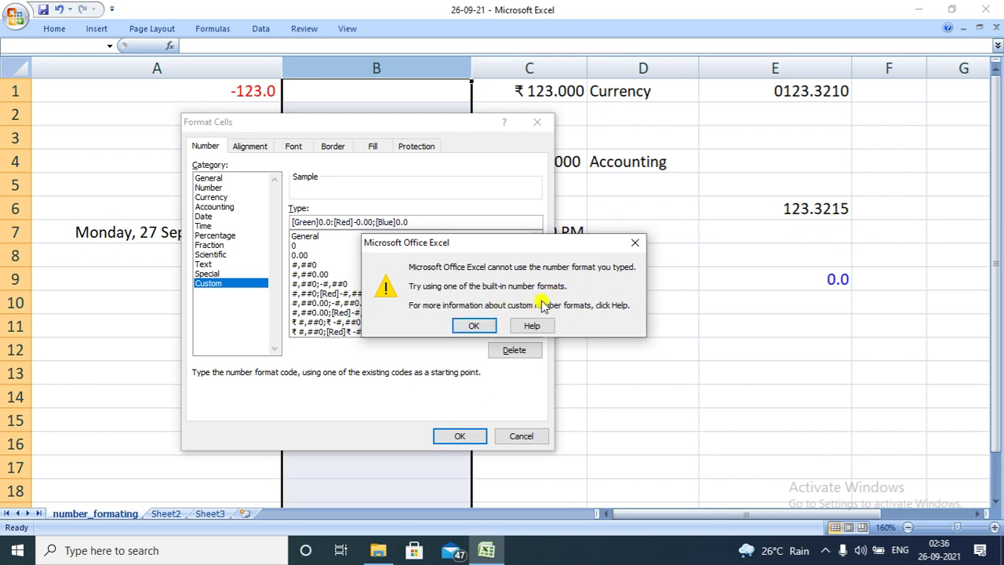
{"action": "left_click", "coordinate": [486, 329]}
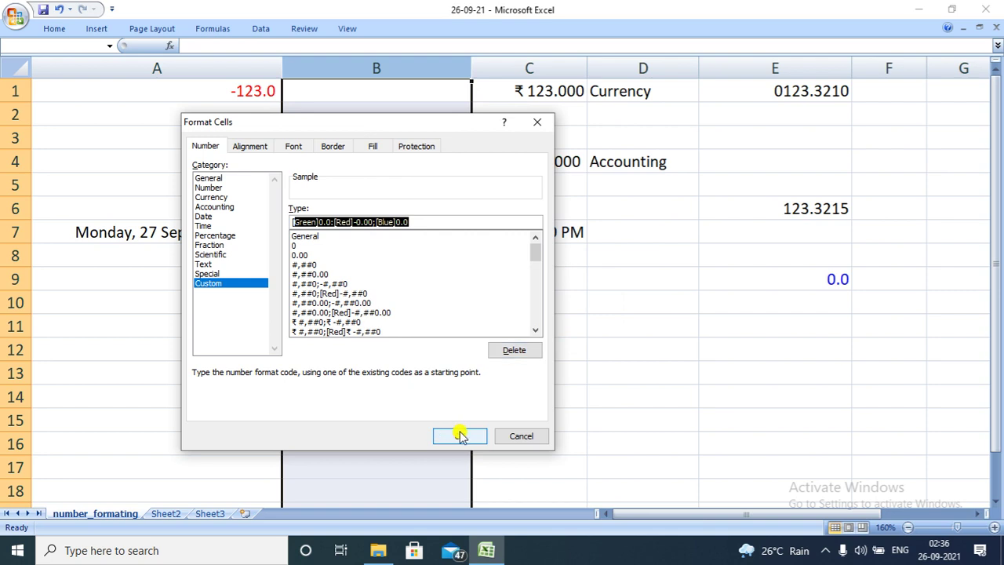
{"action": "left_click", "coordinate": [516, 436]}
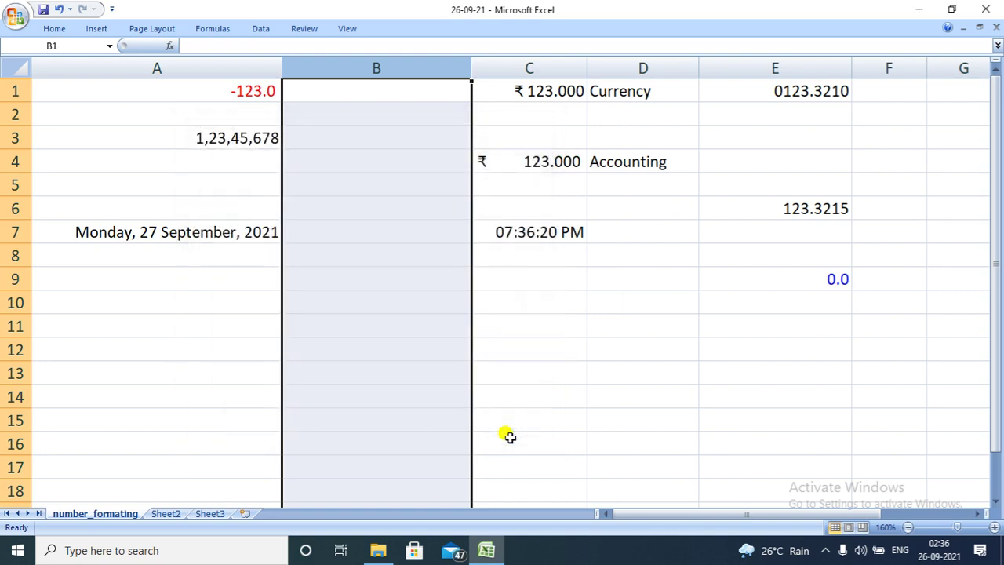
Enter 233 in cell B2 as a positive test value
{"action": "double_click", "coordinate": [367, 112]}
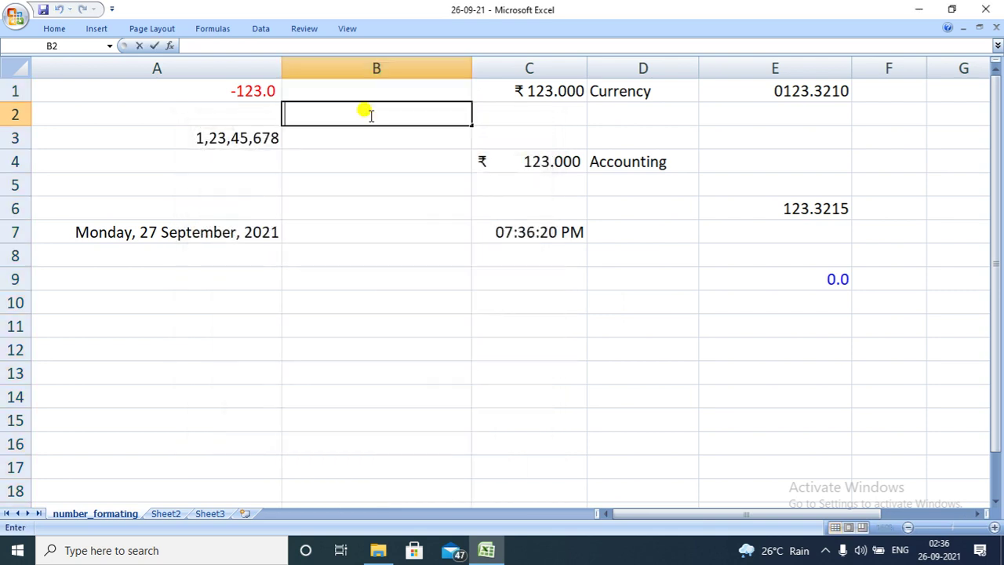
{"action": "type", "text": "233"}
{"action": "key", "text": "Return"}
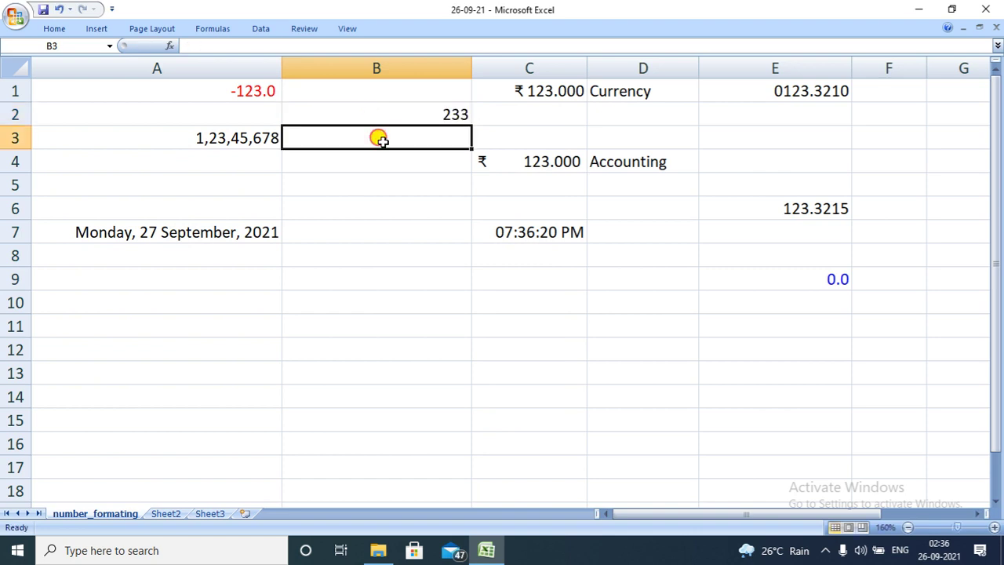
{"action": "double_click", "coordinate": [376, 137]}
Copy the Custom format code [Green]0.0;[Red]-0.00;[Blue]0.0 from cell E9's number format settings
{"action": "left_click", "coordinate": [812, 282]}
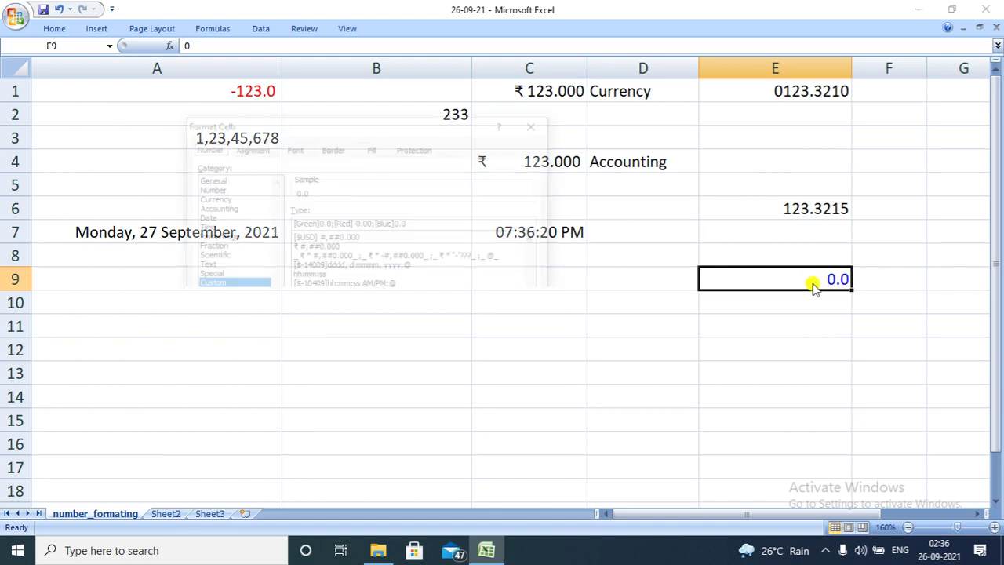
{"action": "key", "text": "ctrl+1"}
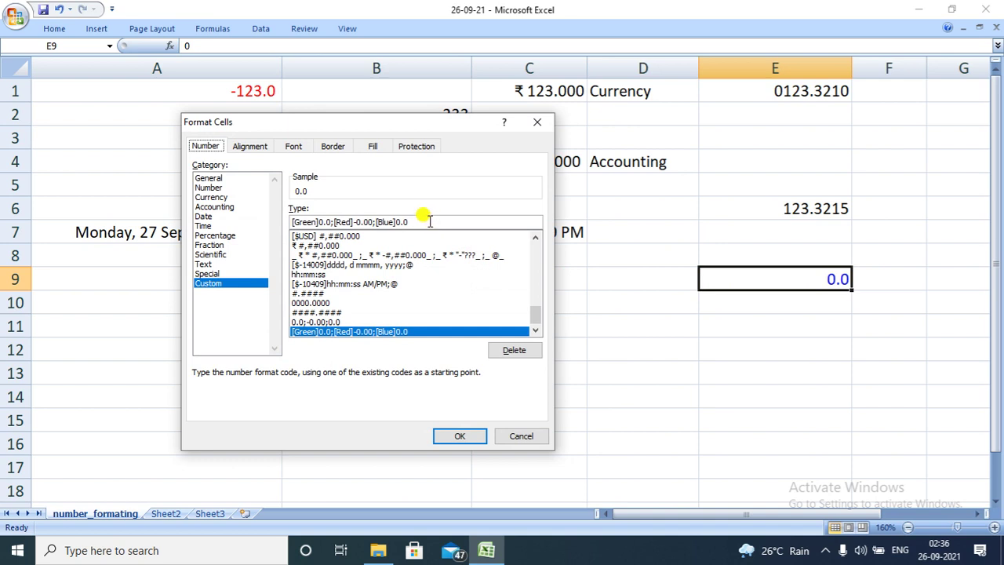
{"action": "left_click_drag", "start_coordinate": [404, 222], "coordinate": [286, 223]}
{"action": "key", "text": "ctrl+c"}
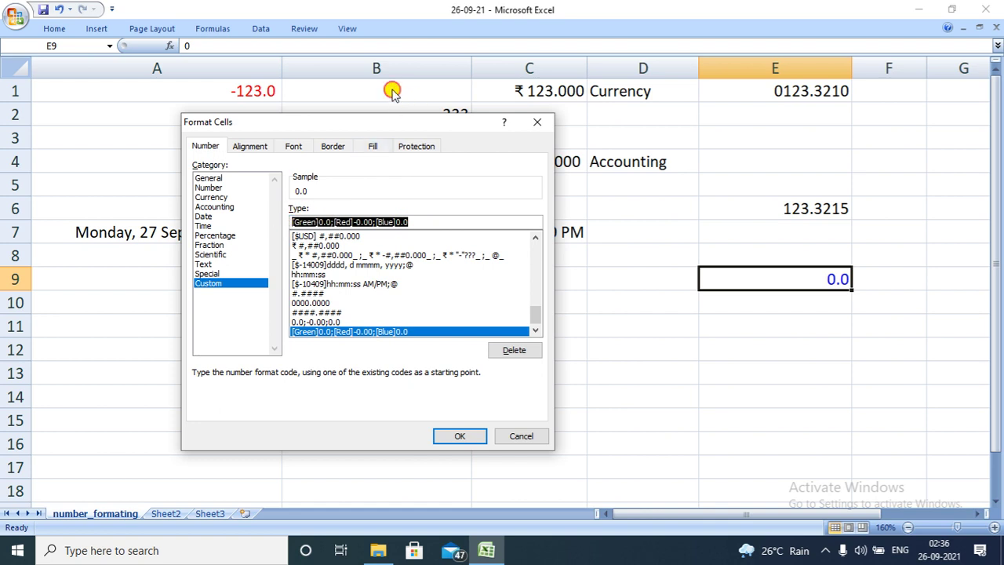
{"action": "left_click", "coordinate": [463, 436]}
Apply the copied Custom number format [Green]0.0;[Red]-0.00;[Blue]0.0 to the whole of column B
{"action": "left_click", "coordinate": [398, 91]}
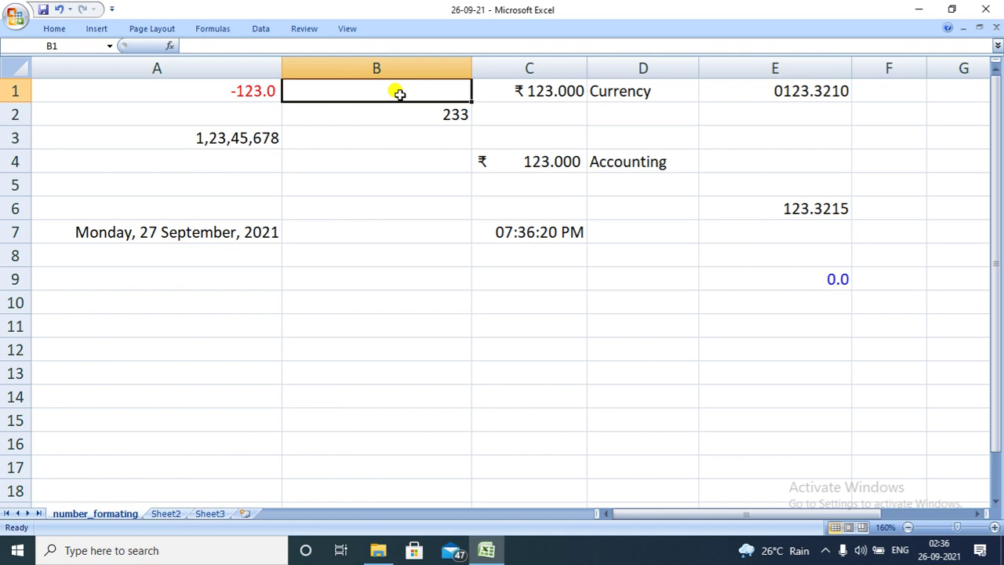
{"action": "key", "text": "shift+Down"}
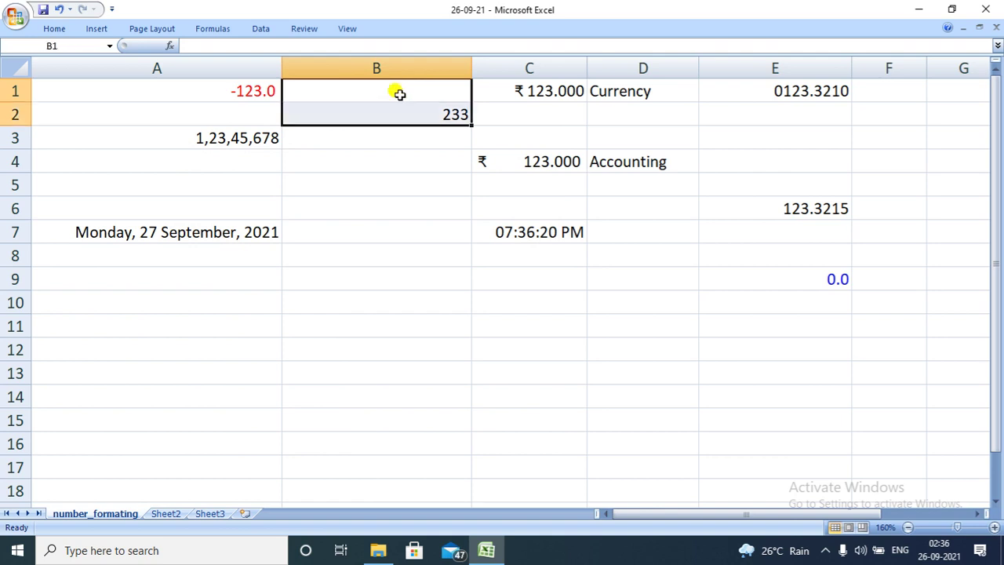
{"action": "key", "text": "ctrl+shift+Down"}
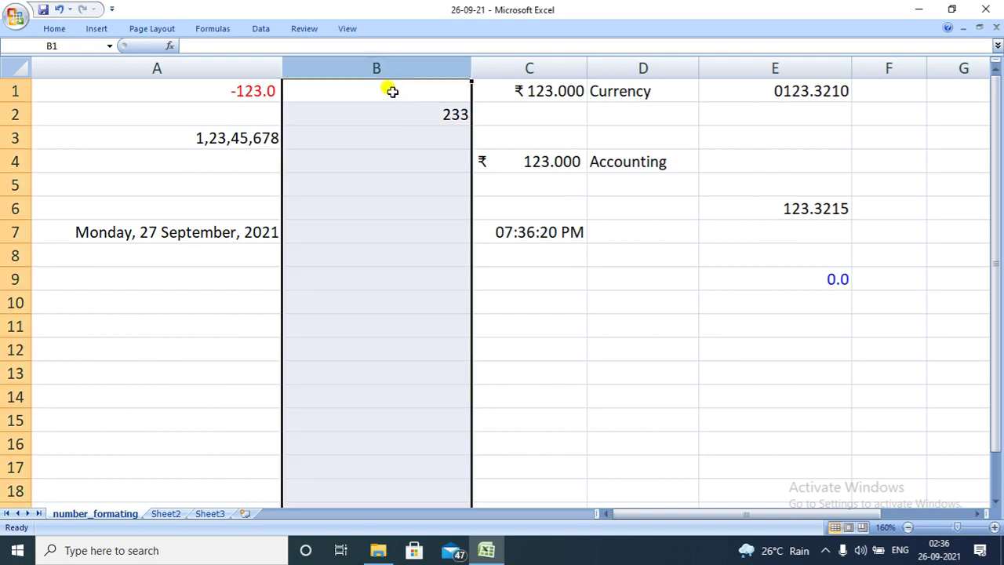
{"action": "key", "text": "ctrl+1"}
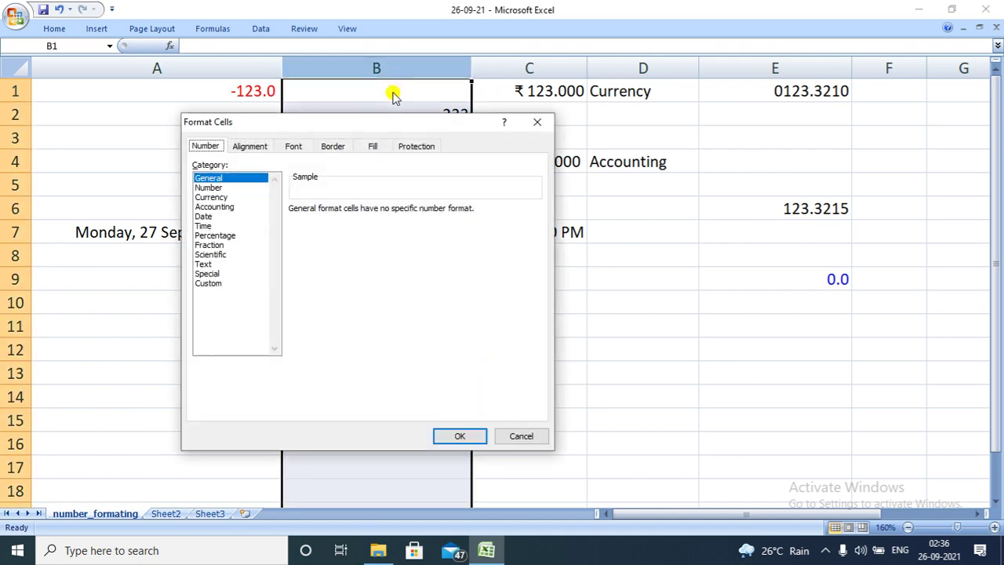
{"action": "left_click", "coordinate": [206, 283]}
{"action": "left_click", "coordinate": [323, 221]}
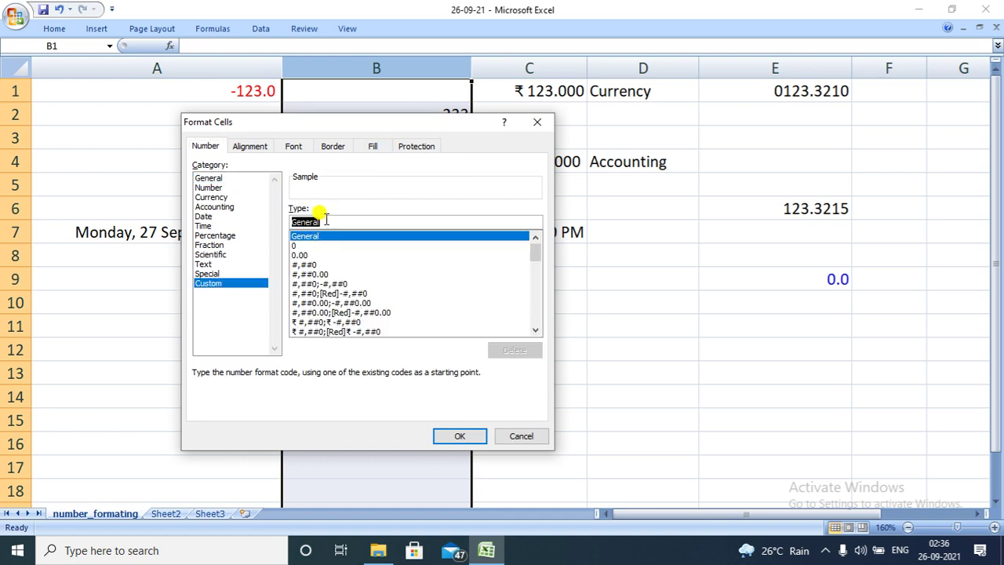
{"action": "key", "text": "BackSpace"}
{"action": "key", "text": "ctrl+v"}
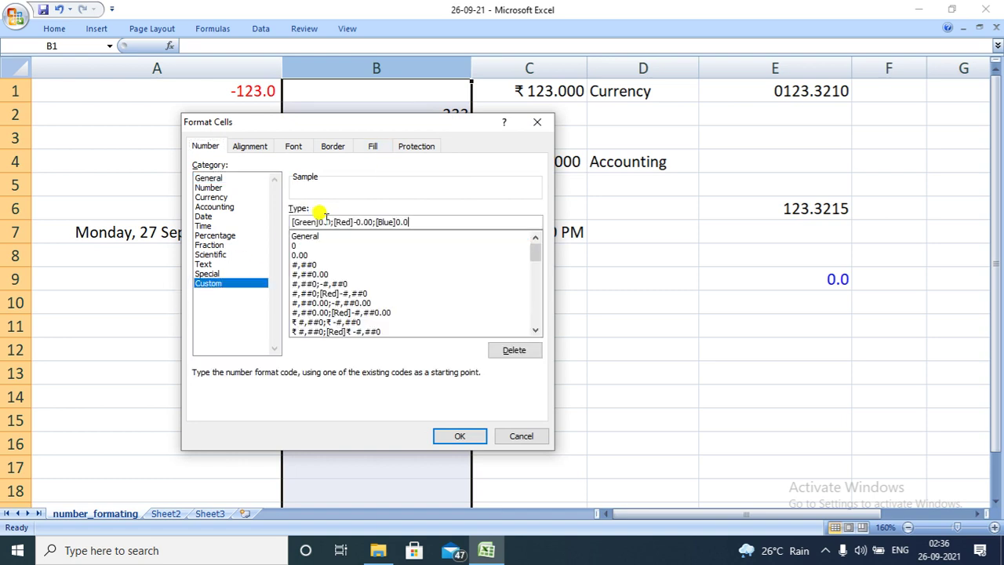
{"action": "left_click", "coordinate": [458, 437]}
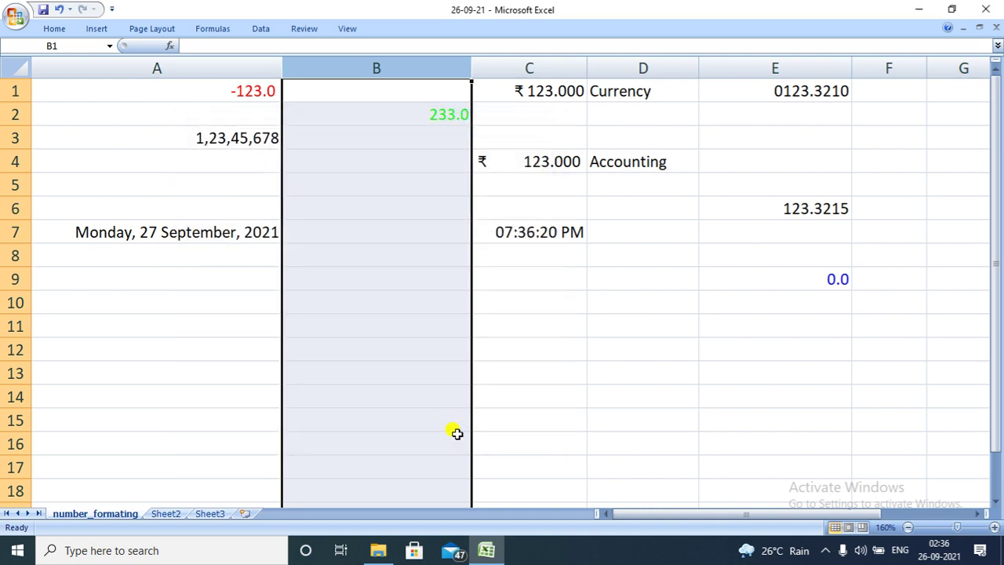
Enter -25 in cell B4 to test the red negative section of the column's format
{"action": "left_click", "coordinate": [419, 165]}
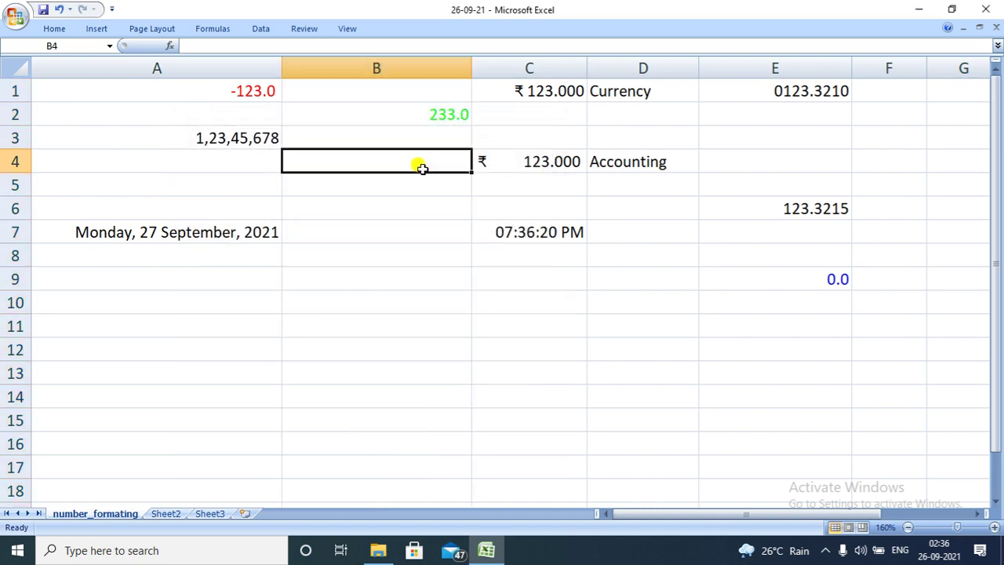
{"action": "double_click", "coordinate": [422, 162]}
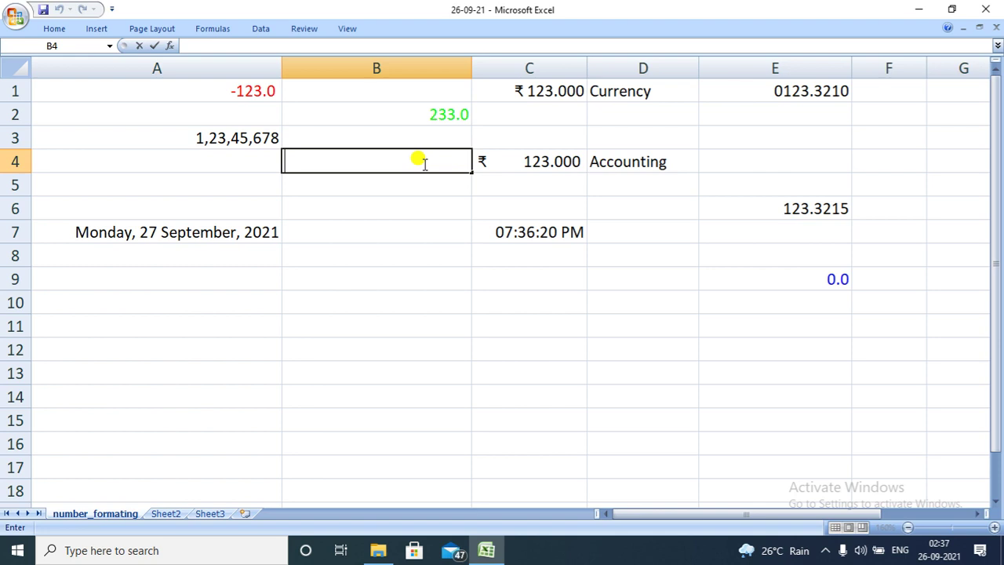
{"action": "type", "text": "-25"}
{"action": "key", "text": "Return"}
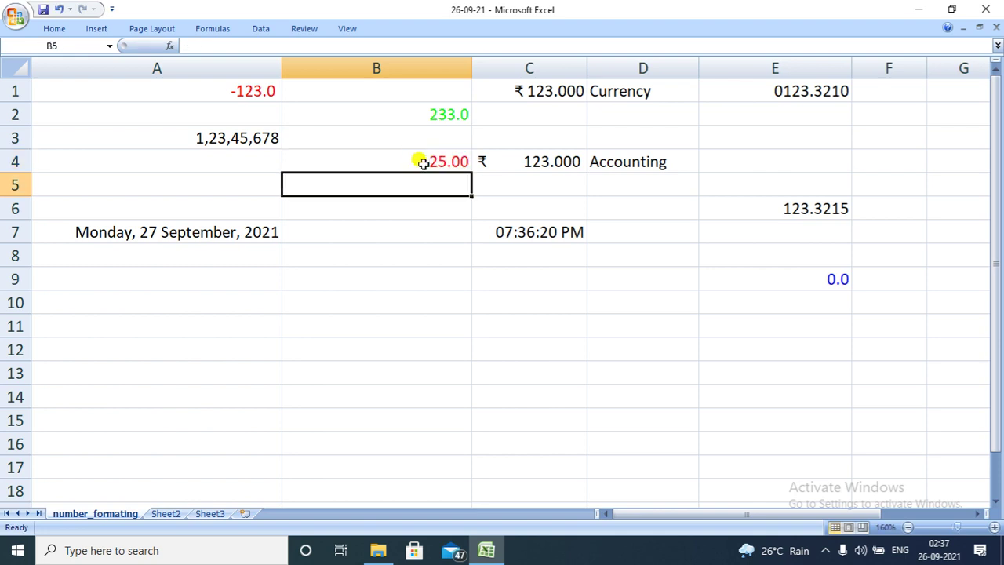
Enter 25 in cell B6 and 0 in cell B9 to test the green positive and blue zero sections
{"action": "left_click", "coordinate": [420, 213]}
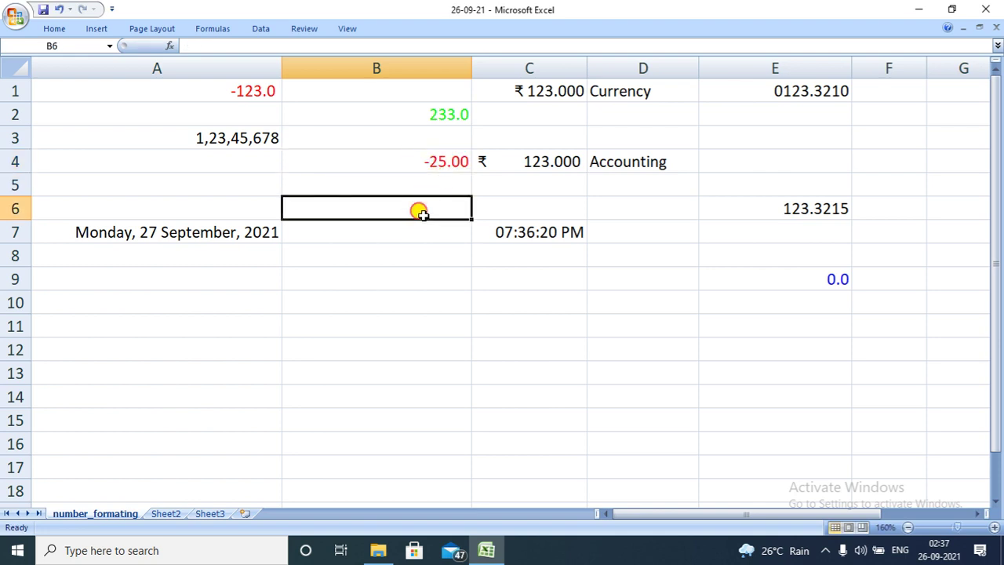
{"action": "type", "text": "25"}
{"action": "key", "text": "Return"}
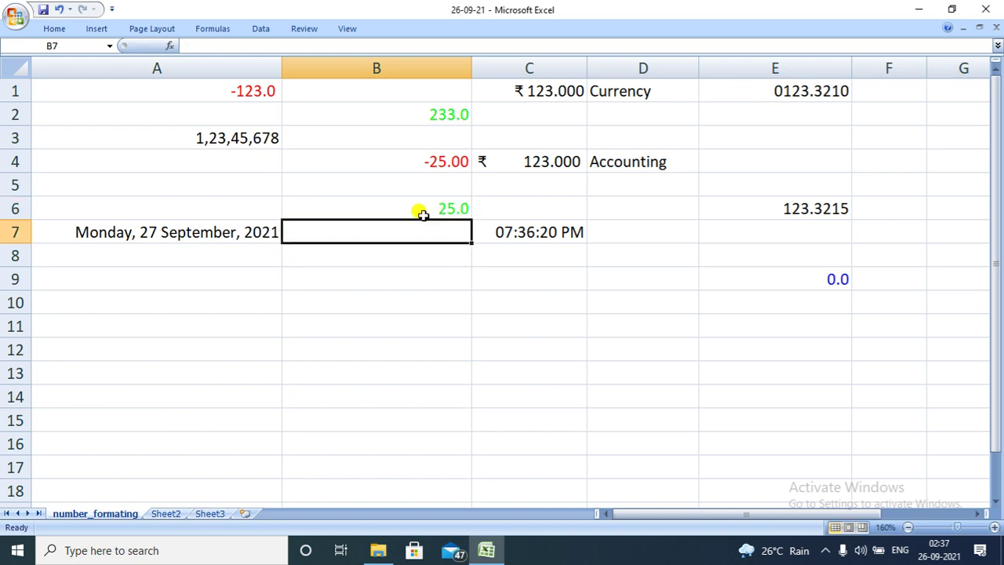
{"action": "left_click", "coordinate": [434, 284]}
{"action": "type", "text": "0"}
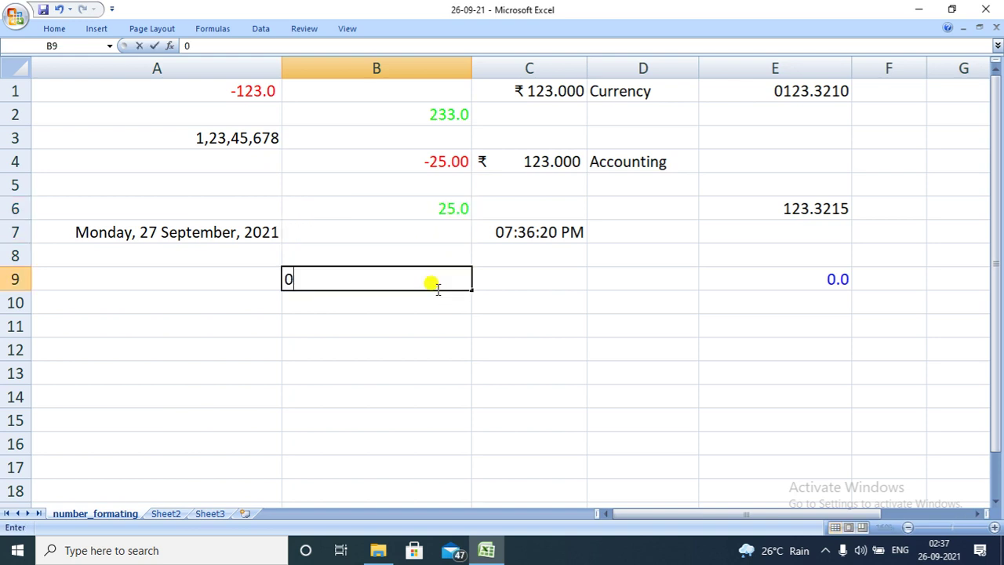
{"action": "key", "text": "Return"}
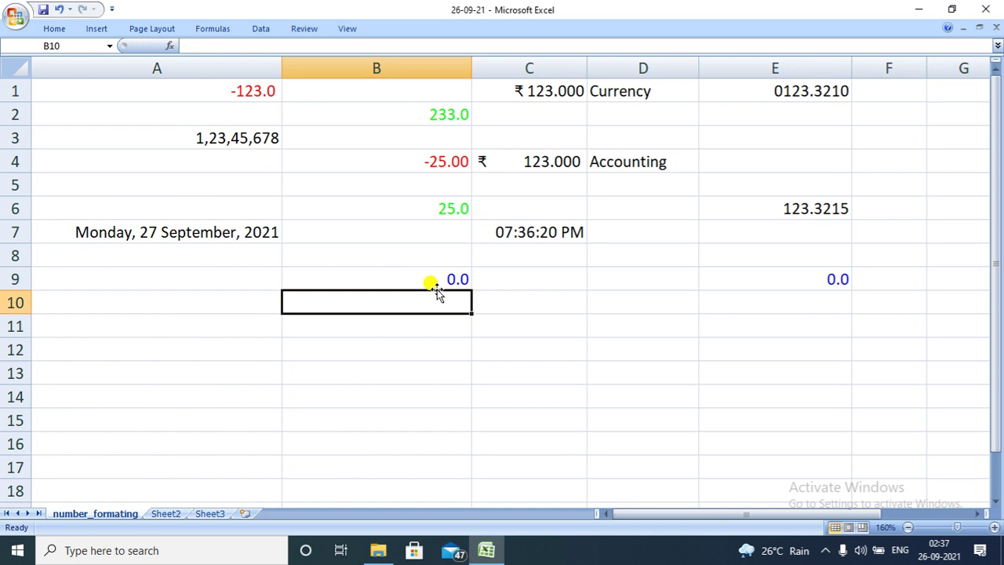
Open the Format Cells dialog for cell C10 to review the number format categories
{"action": "left_click", "coordinate": [519, 304]}
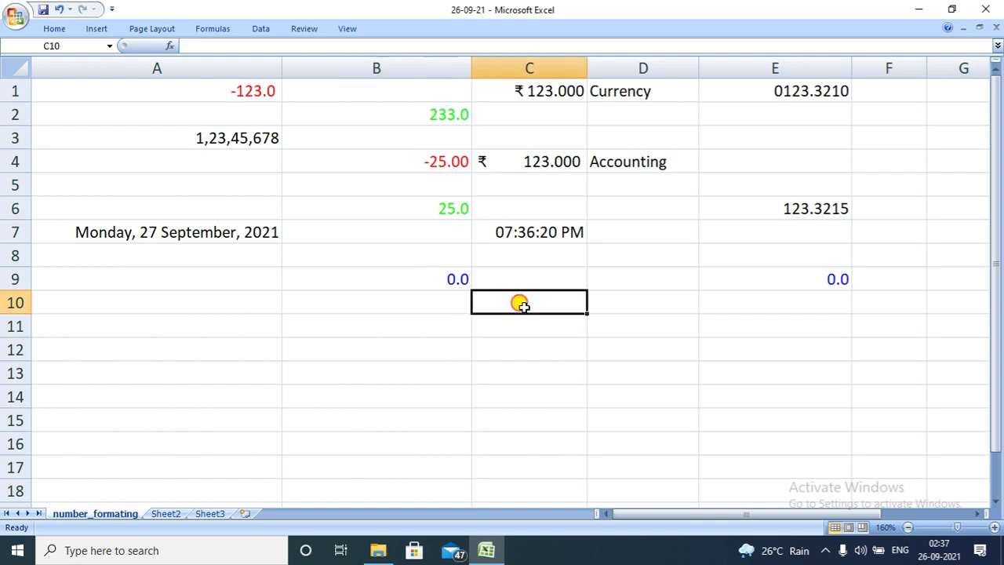
{"action": "key", "text": "ctrl+1"}
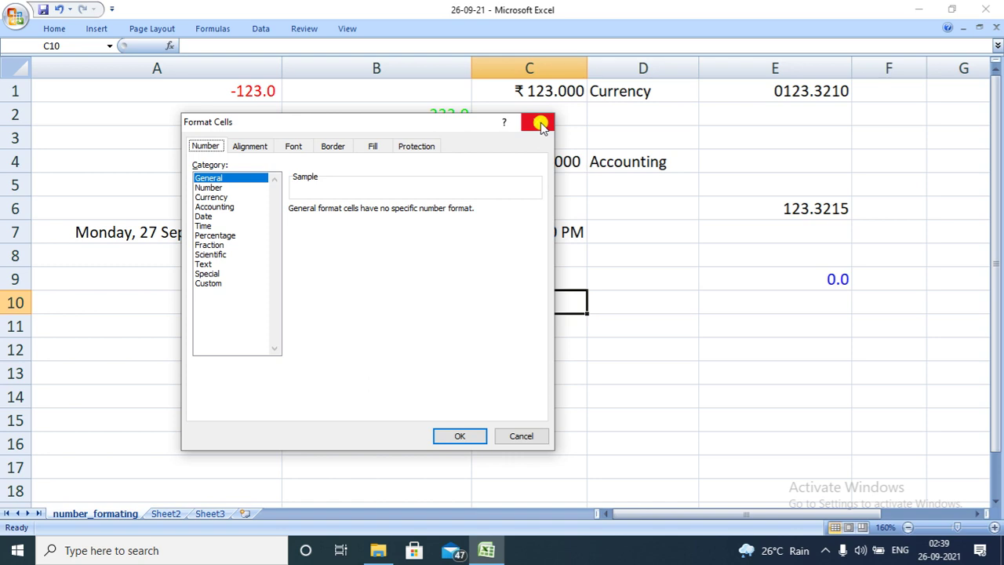
{"action": "key", "text": "ctrl+F7"}
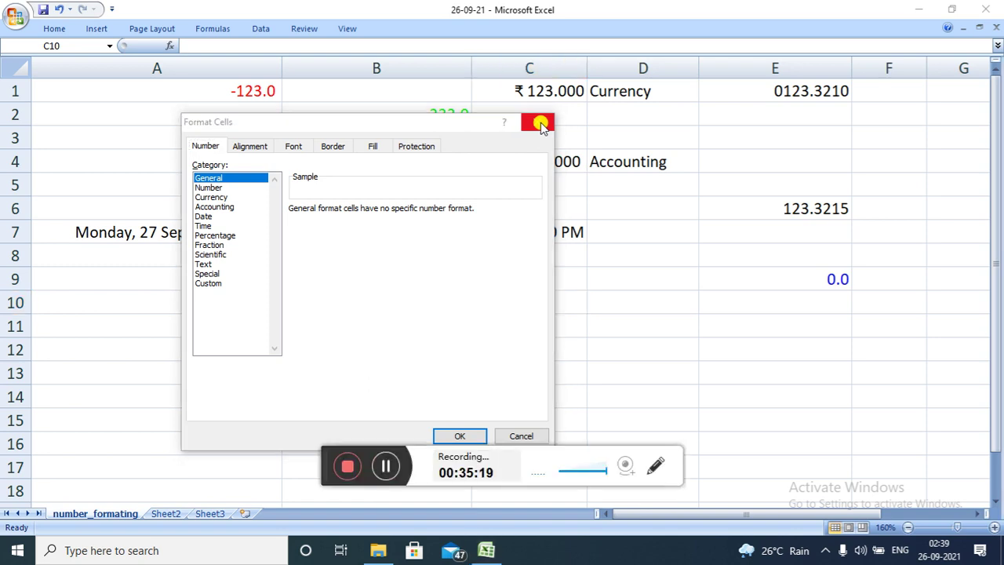